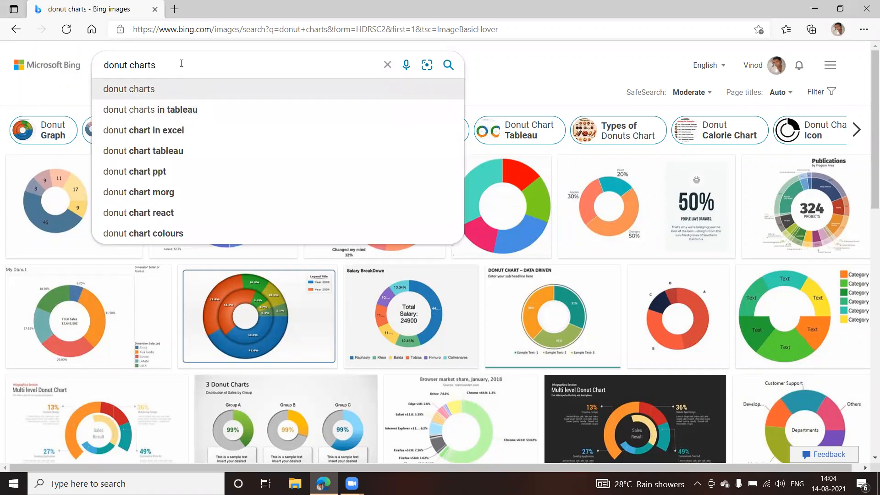
Step: Search the images for "donut charts" and look through the example donut charts in the results
{"action": "left_click", "coordinate": [136, 95]}
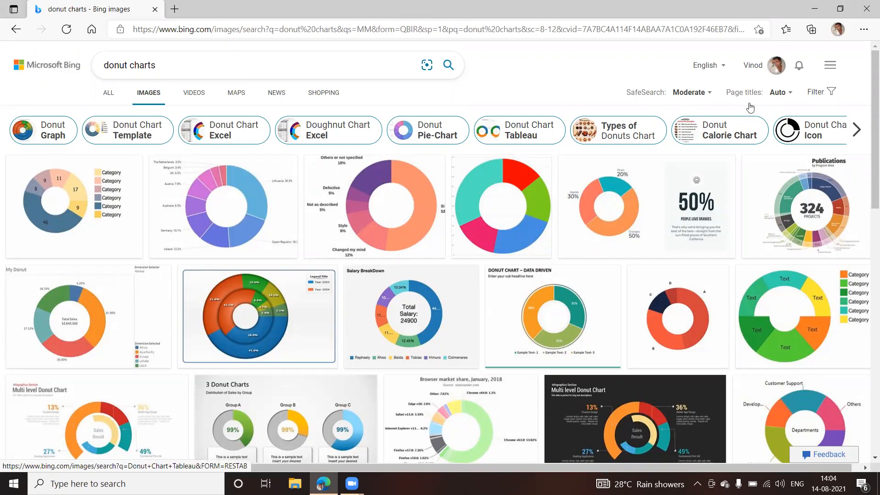
{"action": "scroll", "coordinate": [866, 133], "scroll_direction": "down", "scroll_amount": 2}
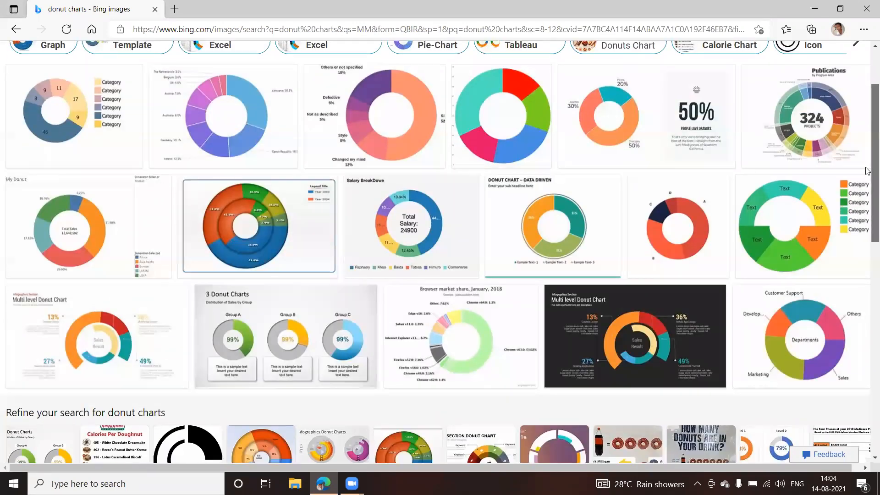
{"action": "scroll", "coordinate": [867, 213], "scroll_direction": "down", "scroll_amount": 5}
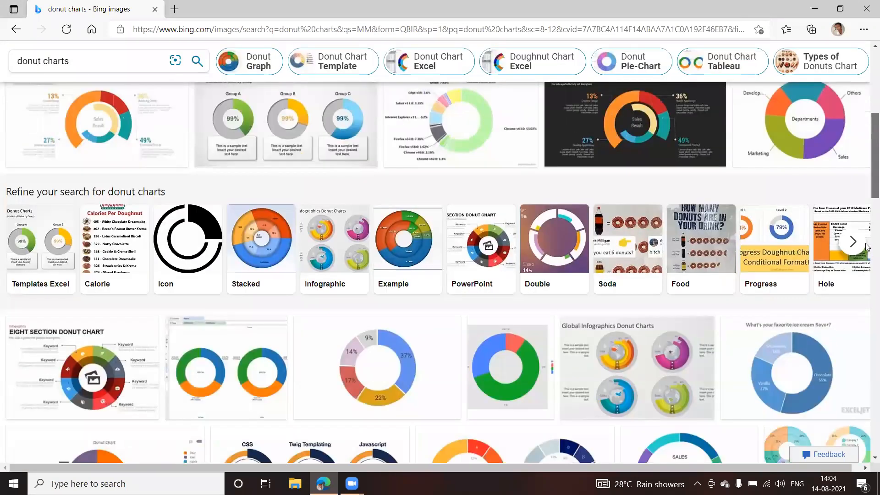
{"action": "scroll", "coordinate": [866, 247], "scroll_direction": "down", "scroll_amount": 2}
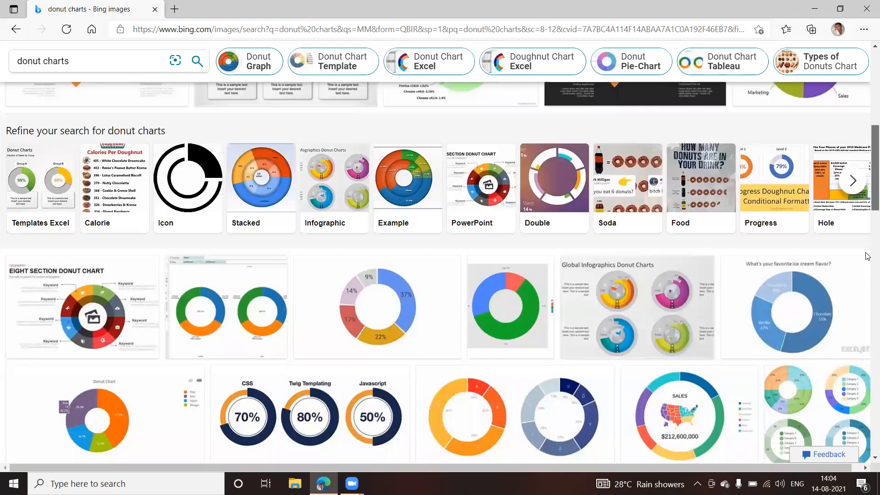
{"action": "scroll", "coordinate": [866, 261], "scroll_direction": "down", "scroll_amount": 2}
{"action": "scroll", "coordinate": [867, 275], "scroll_direction": "down", "scroll_amount": 4}
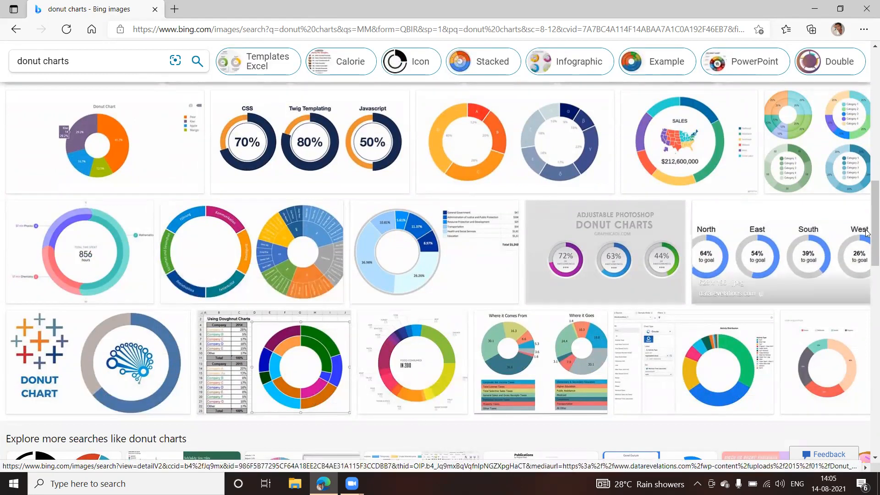
{"action": "left_click_drag", "start_coordinate": [866, 236], "coordinate": [868, 97]}
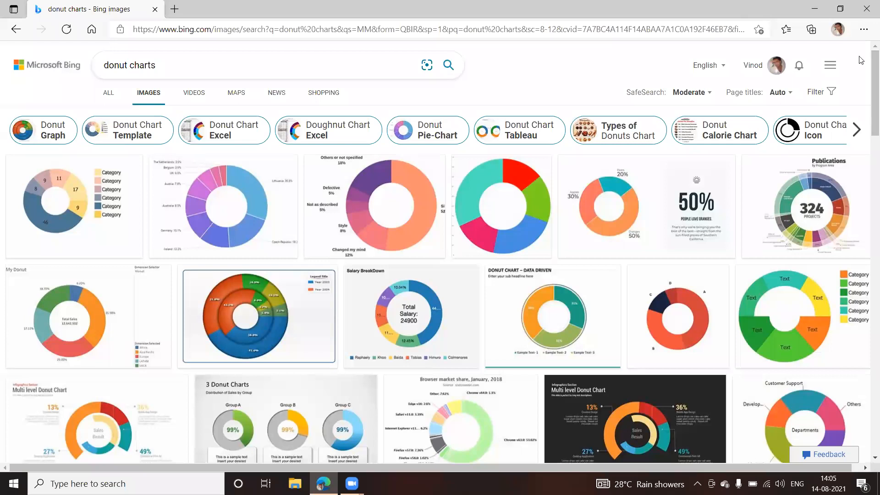
Step: Switch from the browser to Tableau 2021.2 and postpone the offered maintenance update until tomorrow
{"action": "left_click", "coordinate": [864, 11]}
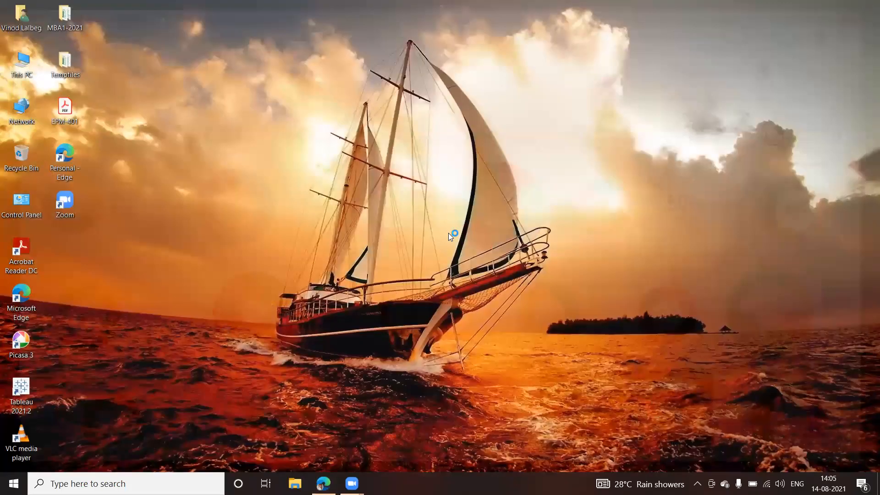
{"action": "double_click", "coordinate": [25, 389]}
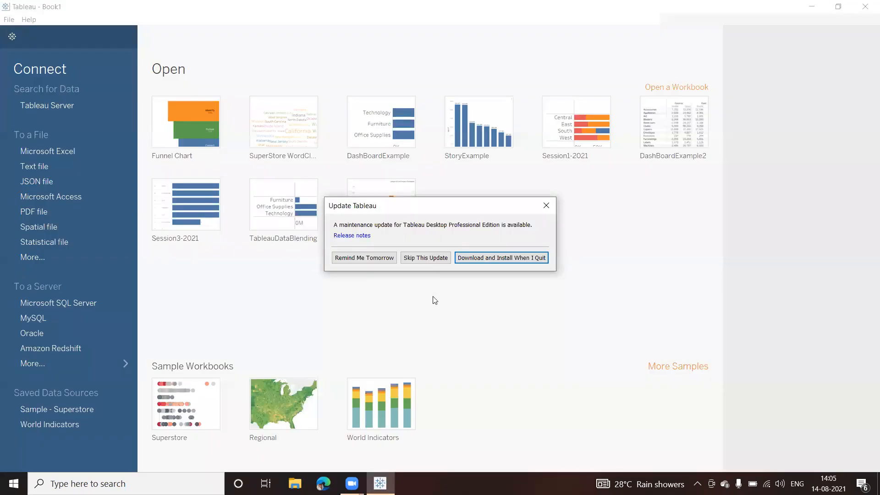
{"action": "left_click", "coordinate": [358, 258]}
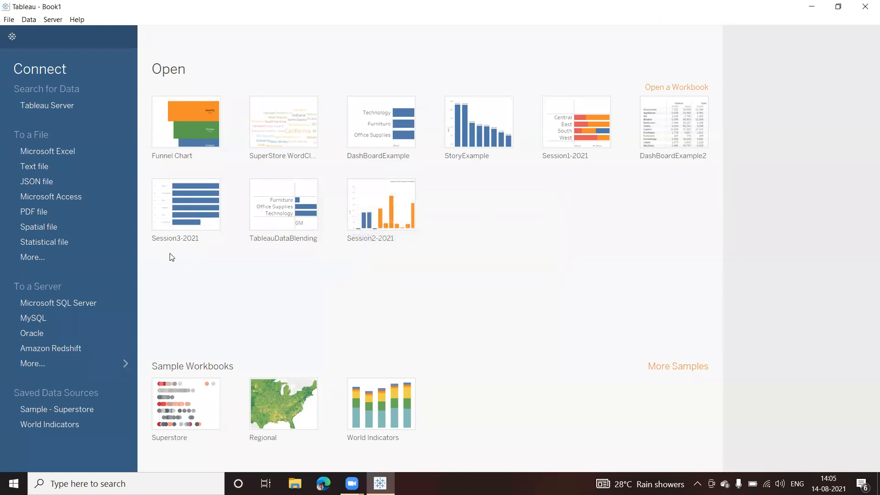
Step: Connect to the Sample - Superstore Excel workbook and go to the Sheet 1 worksheet
{"action": "left_click", "coordinate": [57, 151]}
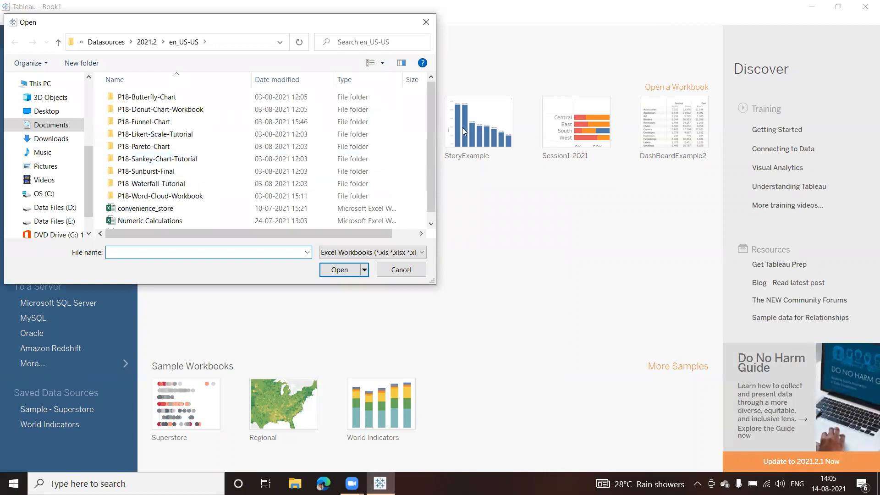
{"action": "scroll", "coordinate": [430, 111], "scroll_direction": "down", "scroll_amount": 1}
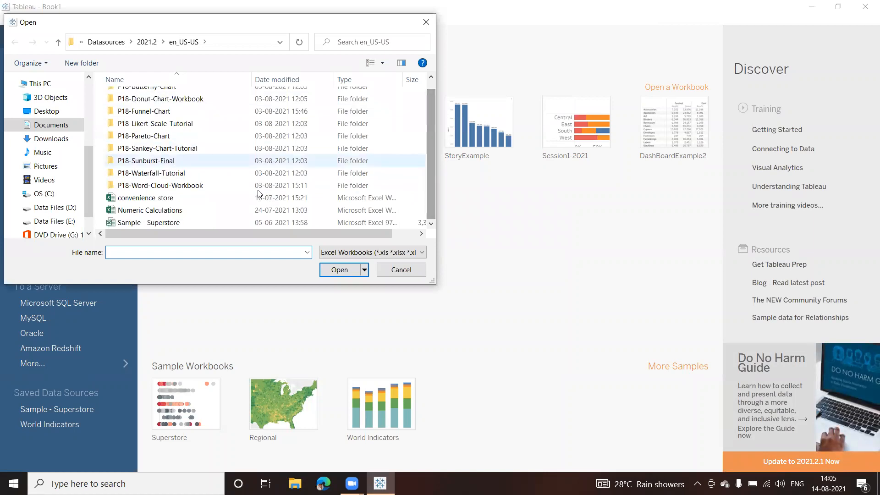
{"action": "left_click", "coordinate": [147, 223]}
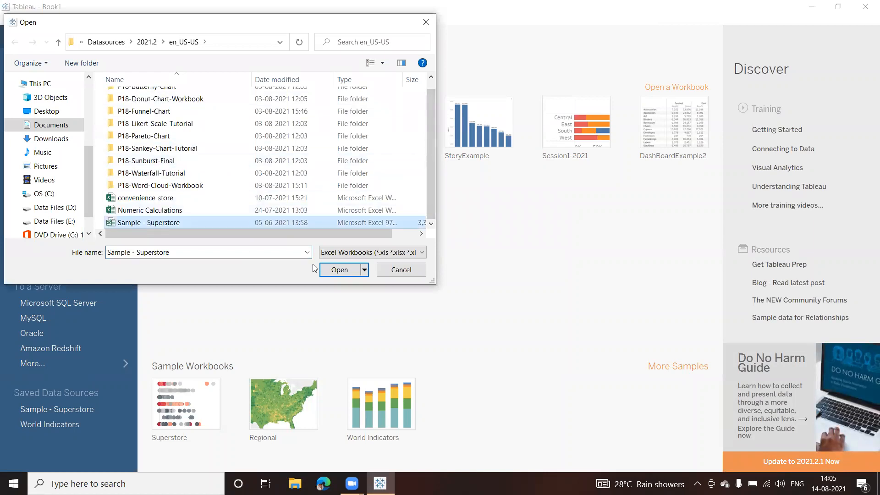
{"action": "left_click", "coordinate": [335, 270]}
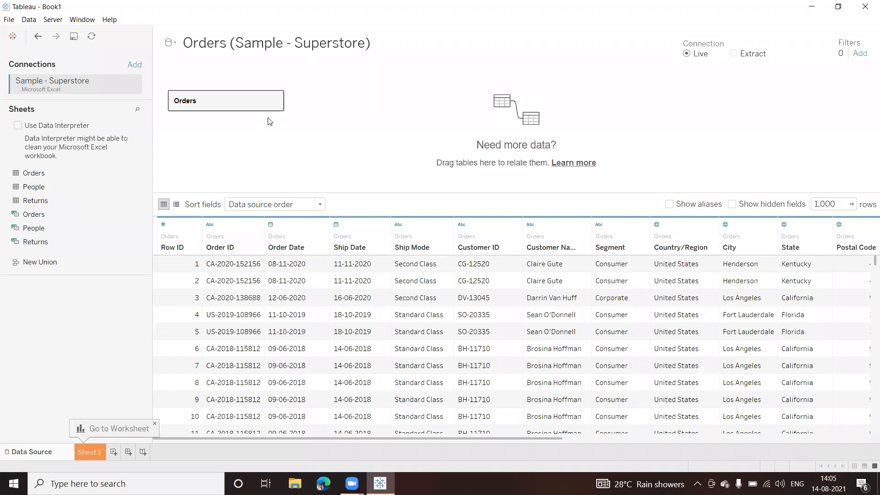
{"action": "left_click", "coordinate": [87, 452]}
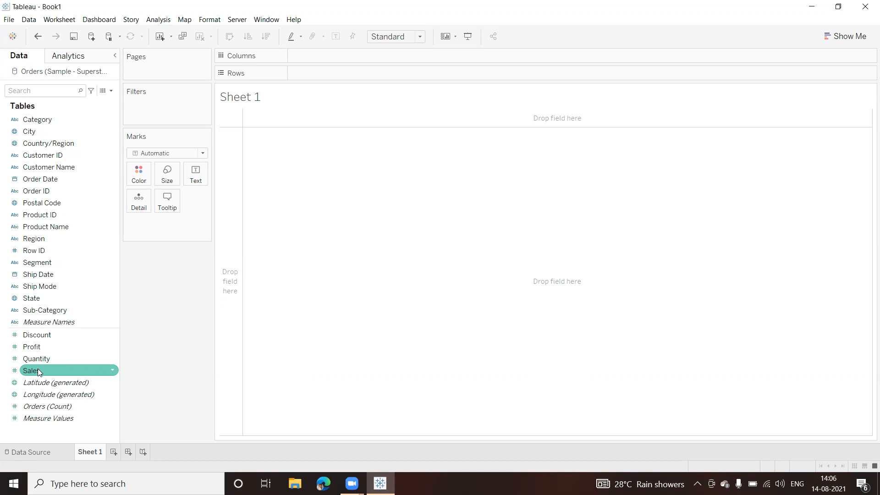
Step: Create a parameter named Sales_Target with the Float data type and a current value of 1000000
{"action": "right_click", "coordinate": [100, 439]}
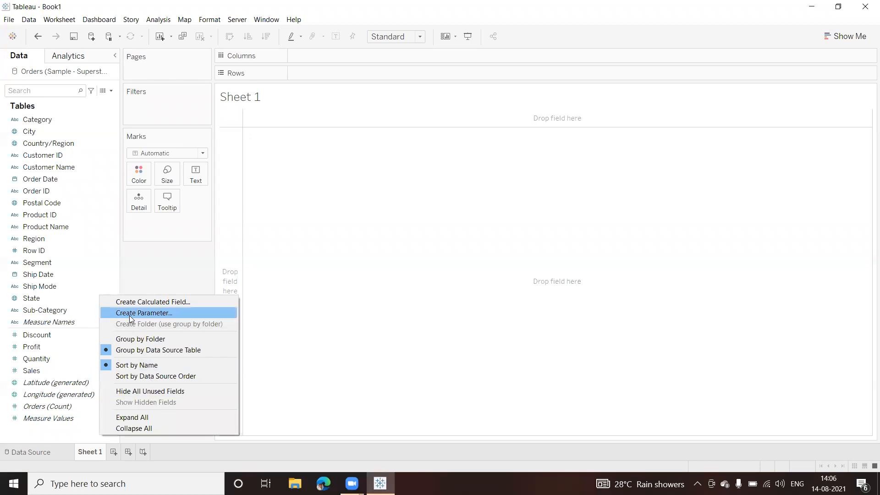
{"action": "left_click", "coordinate": [326, 320]}
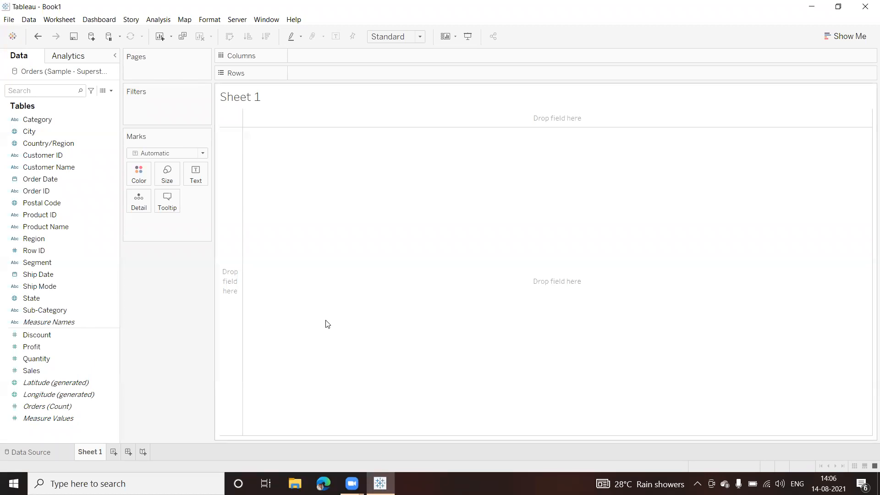
{"action": "left_click", "coordinate": [111, 90]}
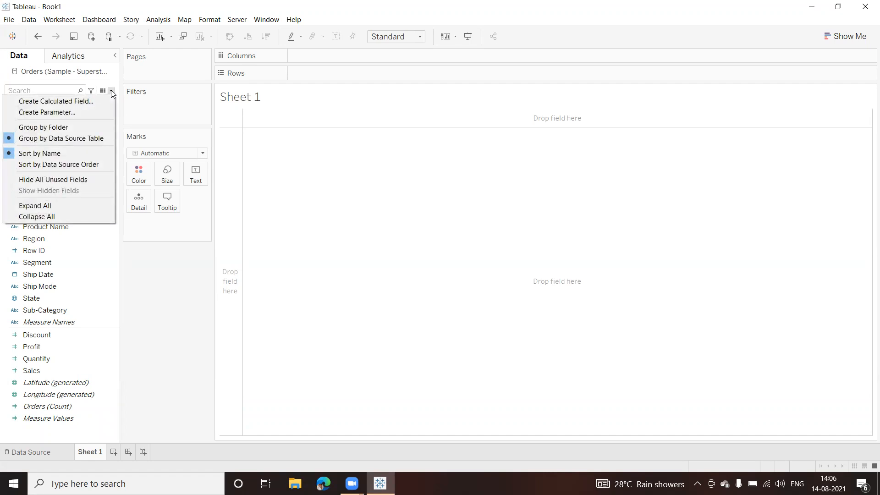
{"action": "left_click", "coordinate": [44, 112]}
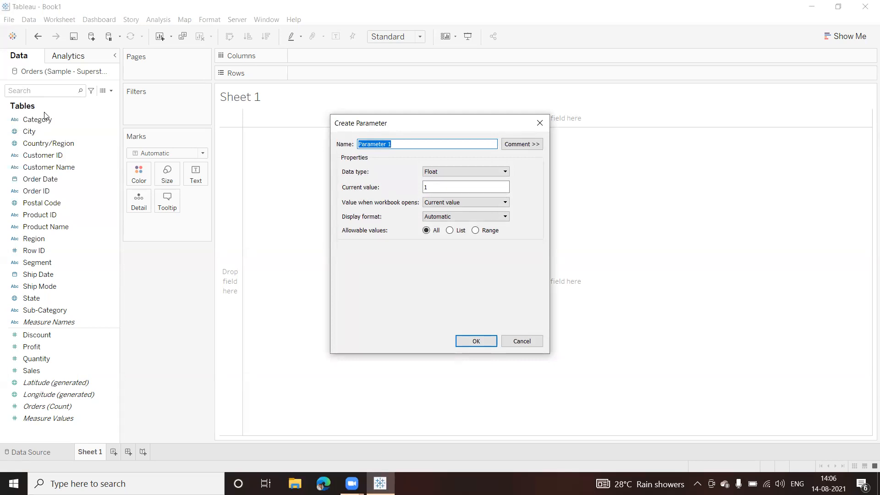
{"action": "type", "text": "Sales"}
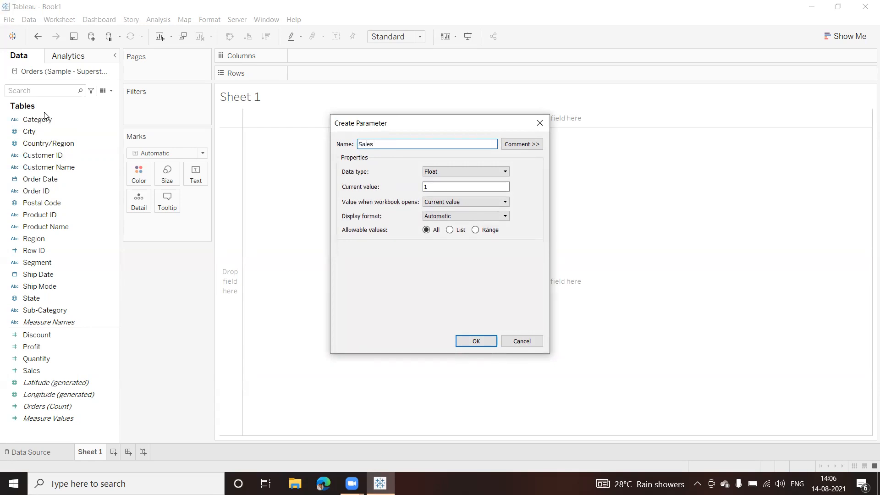
{"action": "type", "text": "_Target"}
{"action": "left_click", "coordinate": [459, 187]}
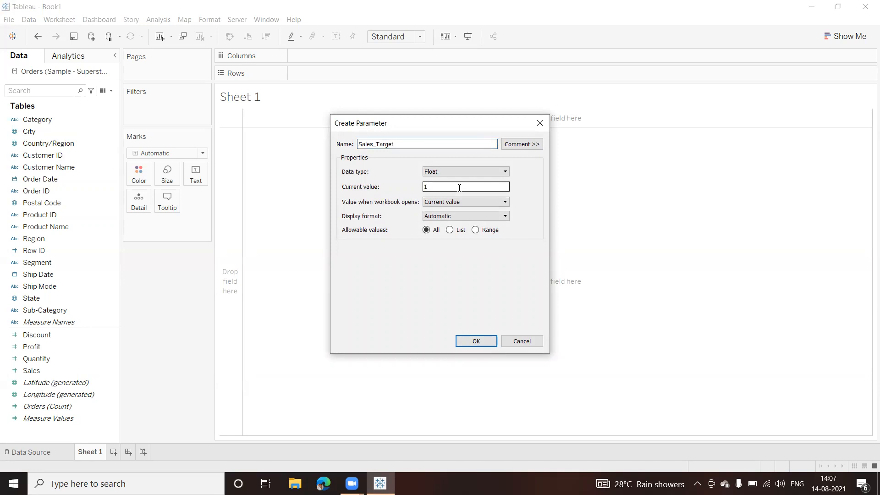
{"action": "type", "text": "000000"}
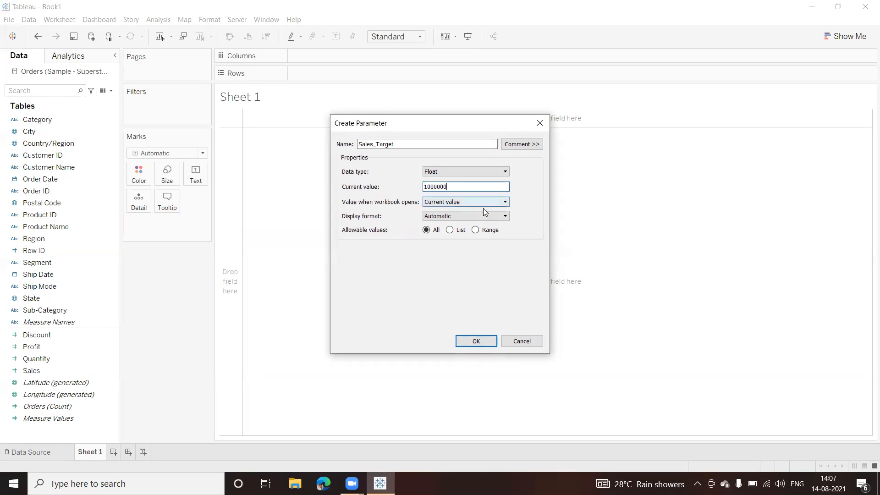
{"action": "left_click", "coordinate": [475, 341]}
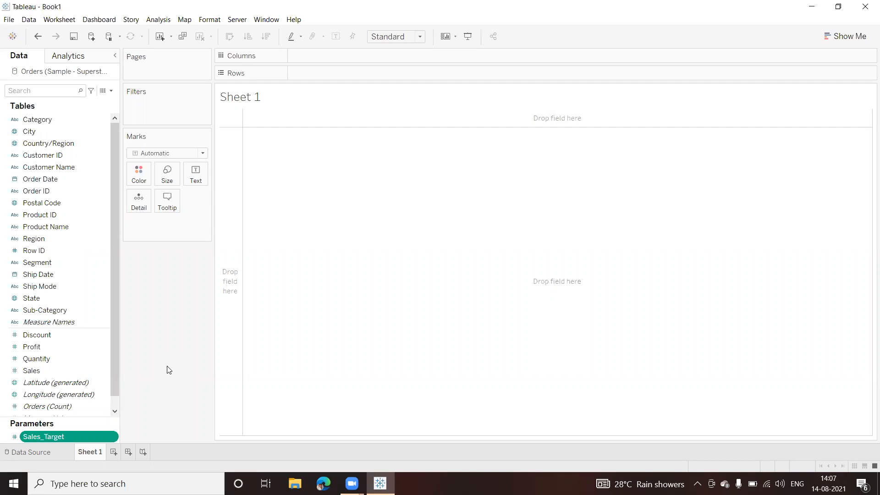
Step: Set the mark type to Pie and place the Sales measure on Rows
{"action": "left_click", "coordinate": [843, 39]}
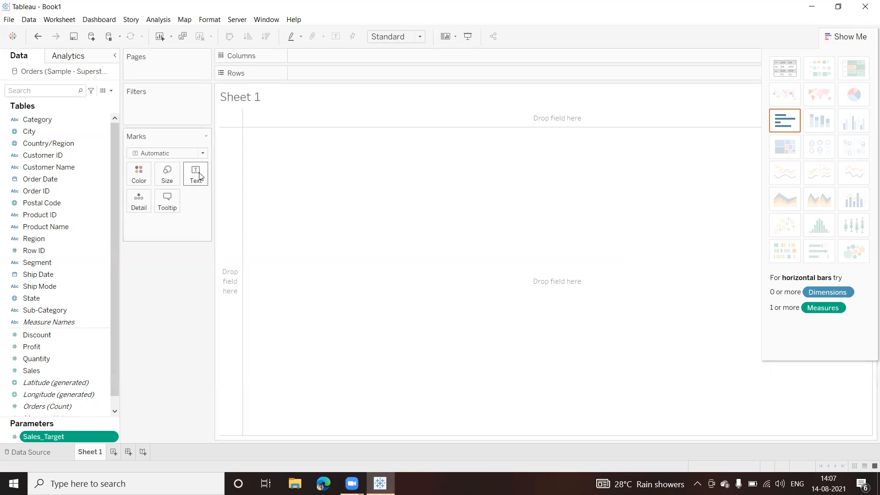
{"action": "left_click", "coordinate": [203, 155]}
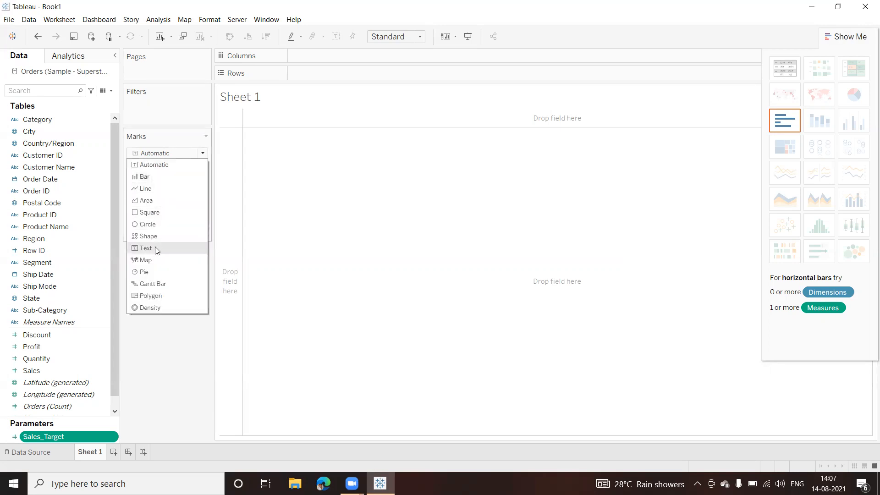
{"action": "left_click", "coordinate": [145, 272]}
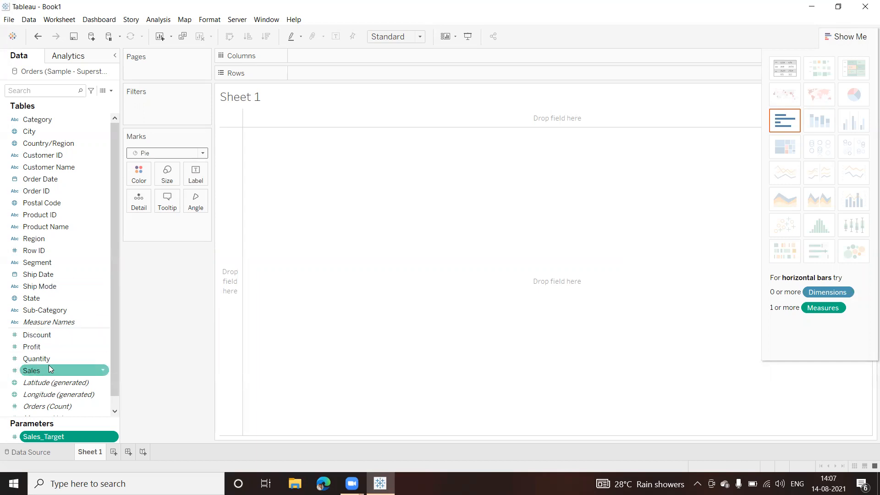
{"action": "mouse_move", "coordinate": [38, 375]}
{"action": "left_mouse_down"}
{"action": "mouse_move", "coordinate": [351, 61]}
{"action": "mouse_move", "coordinate": [340, 74]}
{"action": "left_mouse_up"}
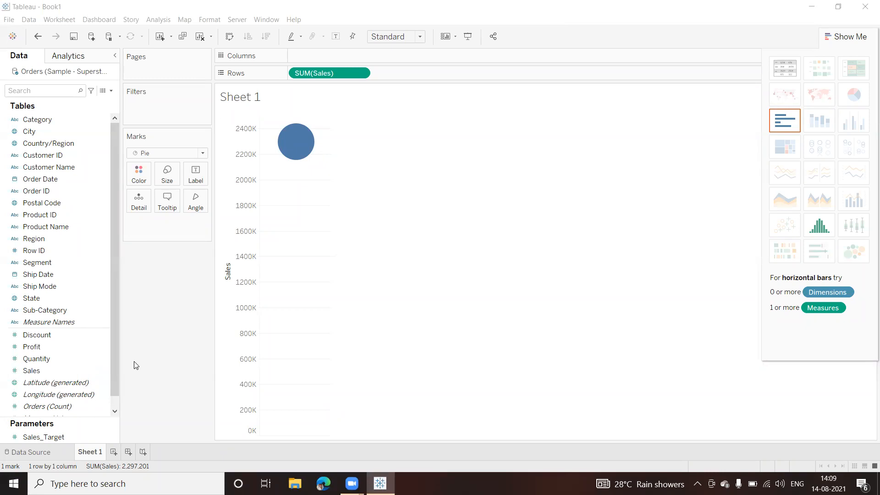
Step: Create a calculated field named Sales_Remaining with the formula [Sales_Target]-SUM([Sales])
{"action": "left_click", "coordinate": [111, 92]}
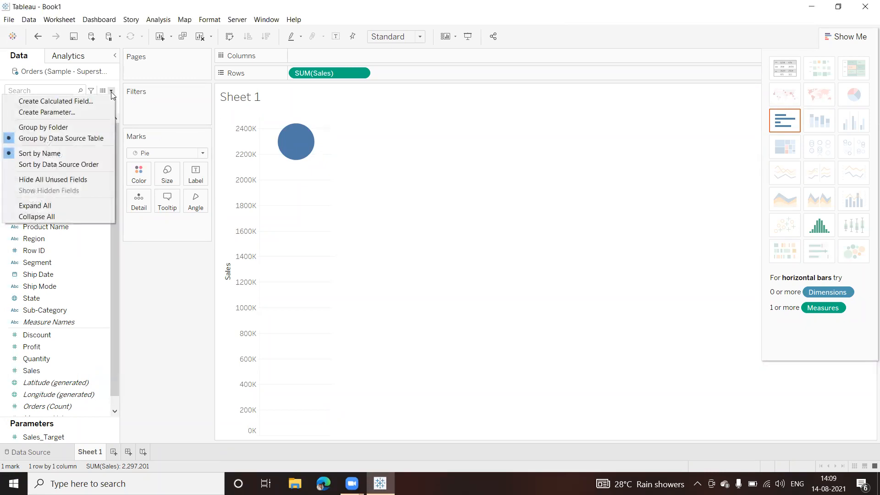
{"action": "left_click", "coordinate": [62, 102]}
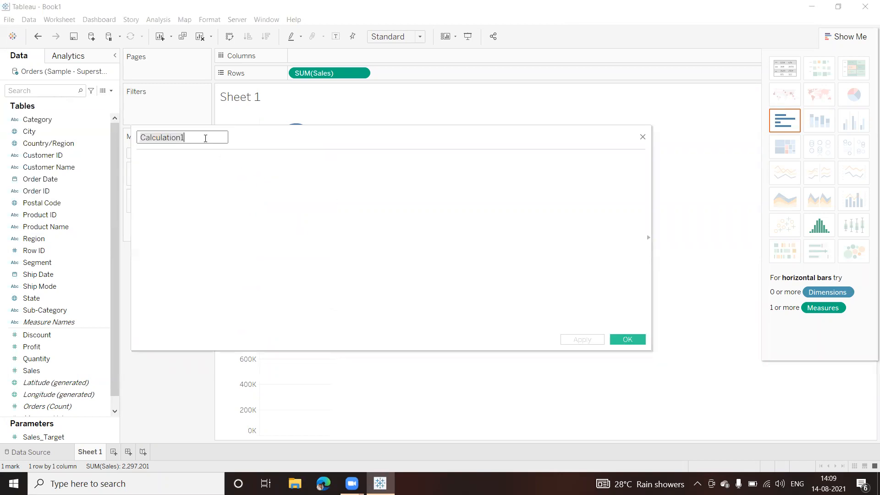
{"action": "type", "text": "Sales_Remaining"}
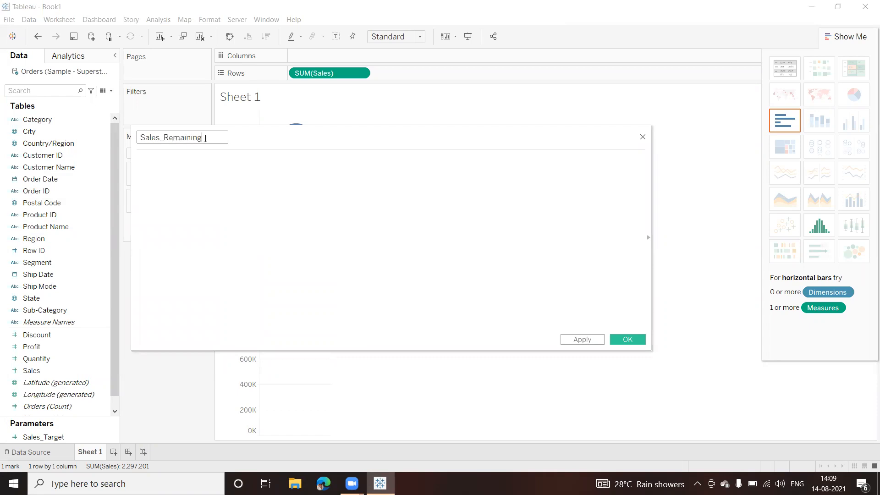
{"action": "left_click", "coordinate": [199, 161]}
{"action": "left_click", "coordinate": [44, 437]}
{"action": "left_click_drag", "start_coordinate": [44, 437], "coordinate": [185, 171]}
{"action": "type", "text": "-"}
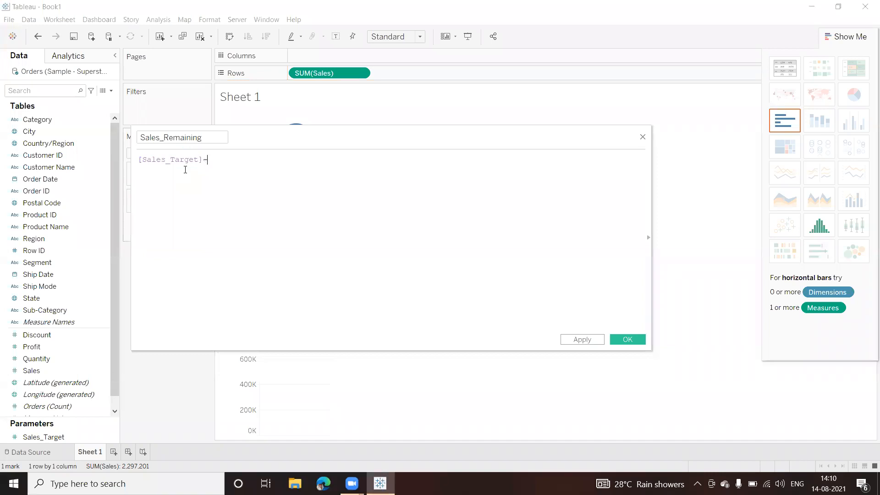
{"action": "type", "text": "su"}
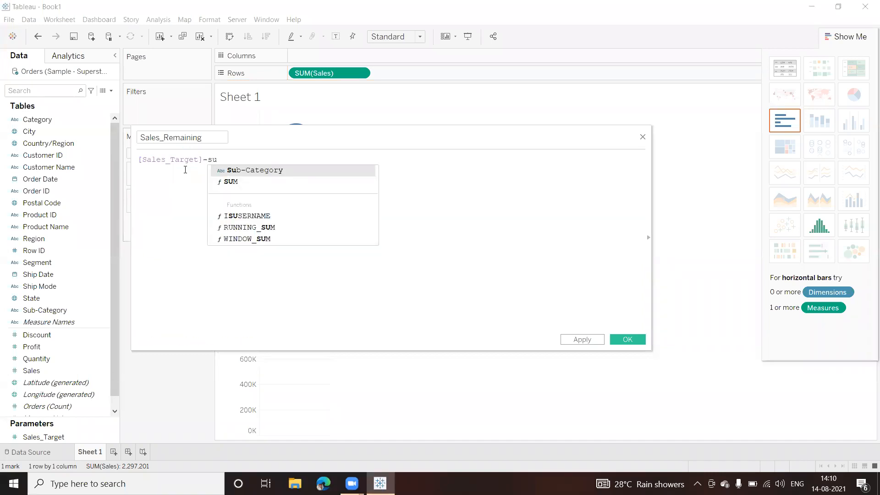
{"action": "double_click", "coordinate": [236, 182]}
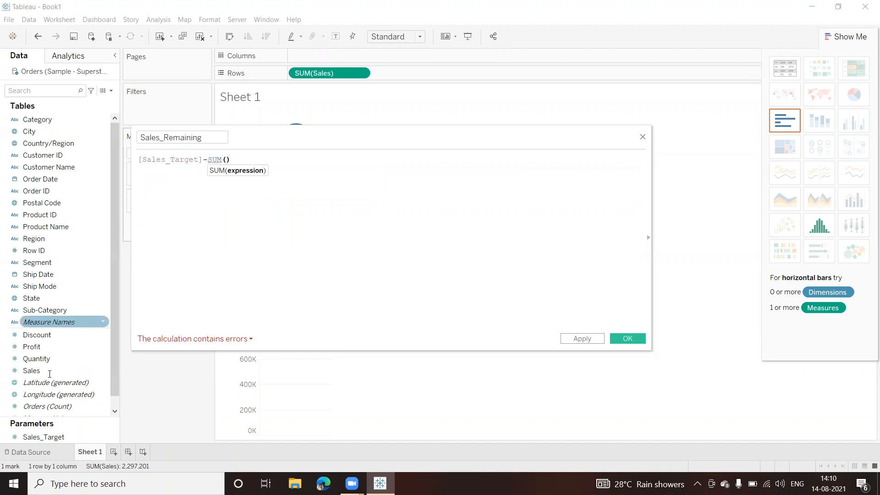
{"action": "left_click_drag", "start_coordinate": [31, 371], "coordinate": [226, 160]}
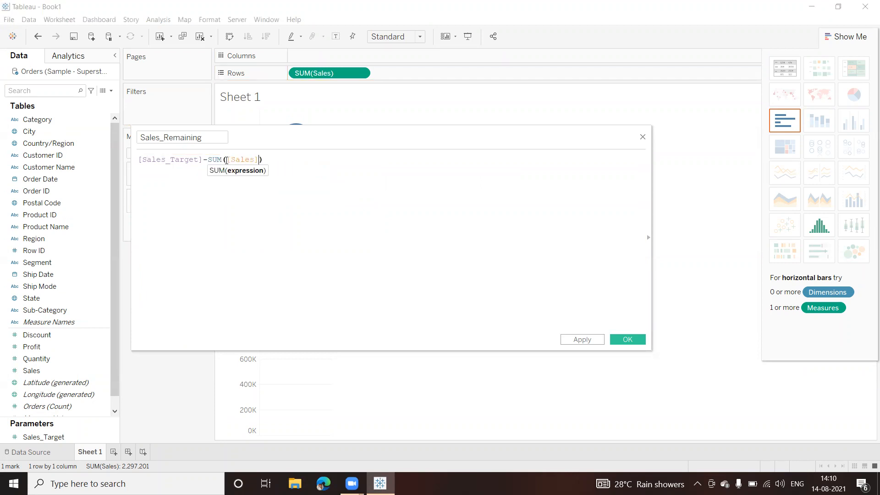
{"action": "left_click", "coordinate": [293, 160]}
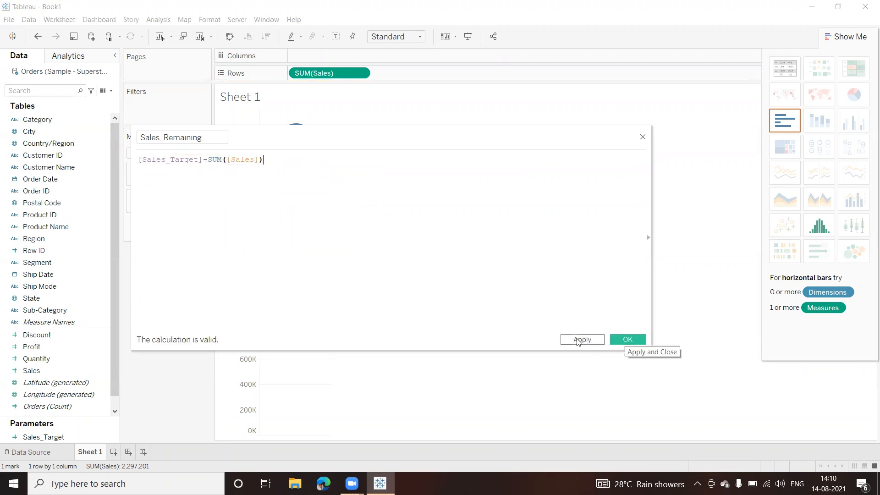
{"action": "left_click", "coordinate": [626, 341]}
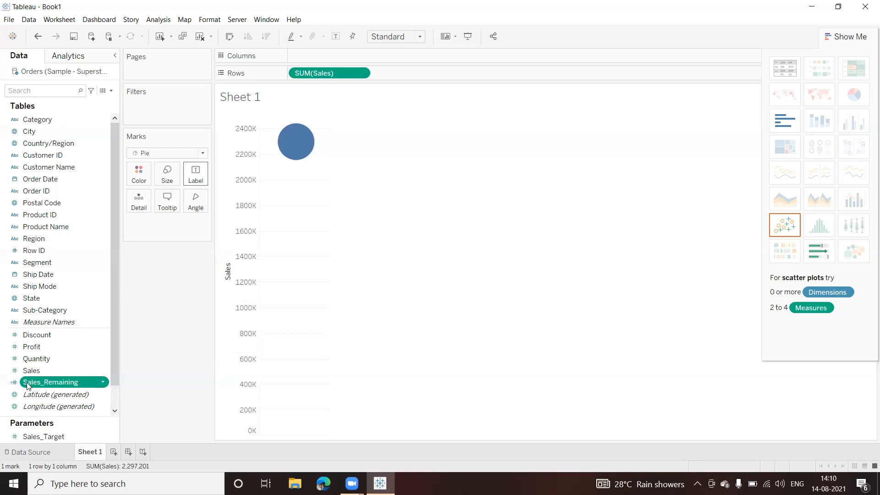
Step: Add Sales_Remaining to the Sales axis so both measures share one vertical axis
{"action": "left_click_drag", "start_coordinate": [27, 386], "coordinate": [227, 283]}
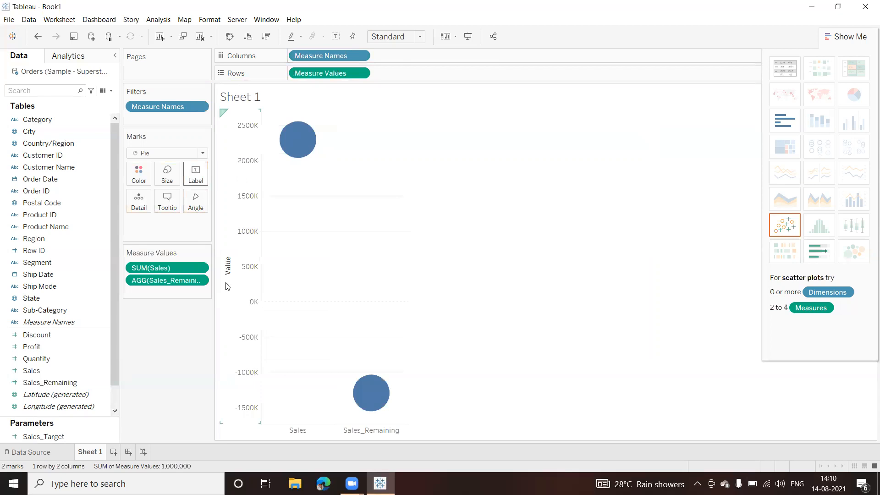
{"action": "mouse_move", "coordinate": [298, 141]}
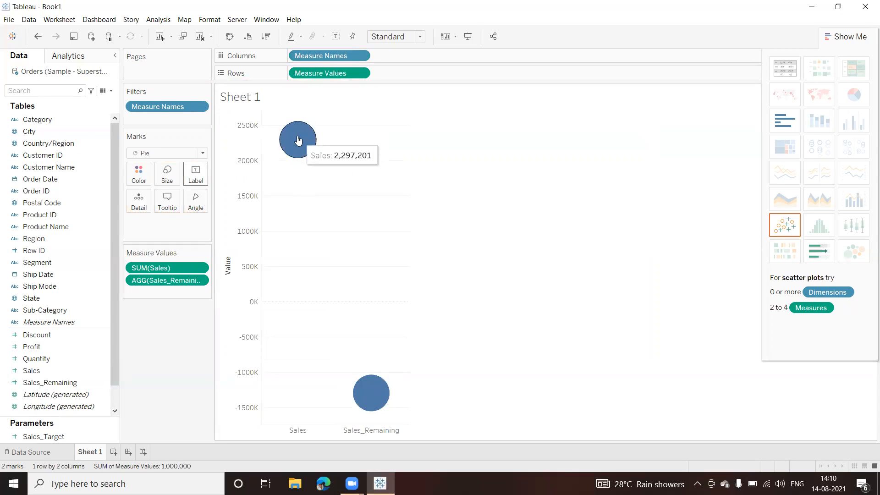
{"action": "mouse_move", "coordinate": [366, 397]}
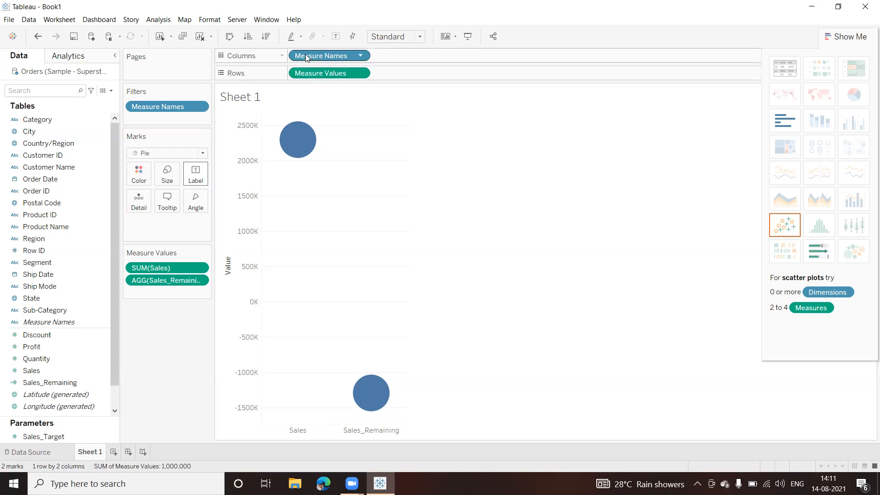
Step: Move Measure Names from Columns to Color and Measure Values from Rows to Angle
{"action": "left_click_drag", "start_coordinate": [304, 55], "coordinate": [140, 176]}
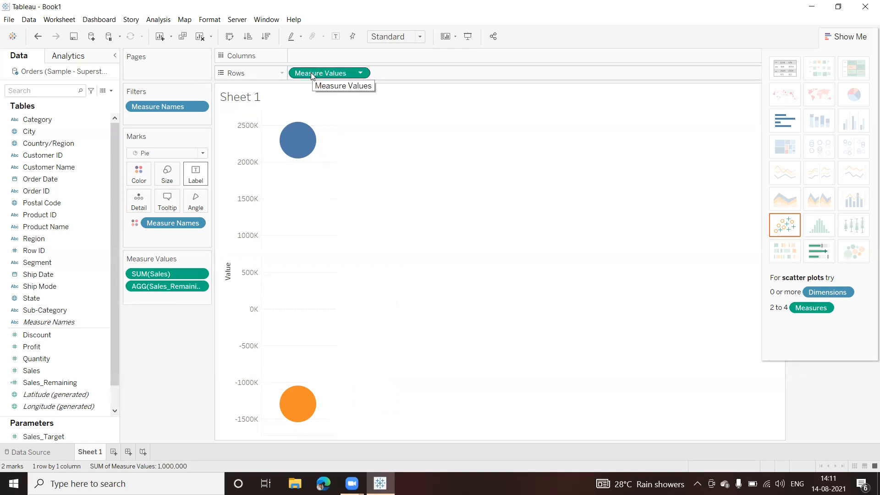
{"action": "left_click_drag", "start_coordinate": [304, 73], "coordinate": [199, 205]}
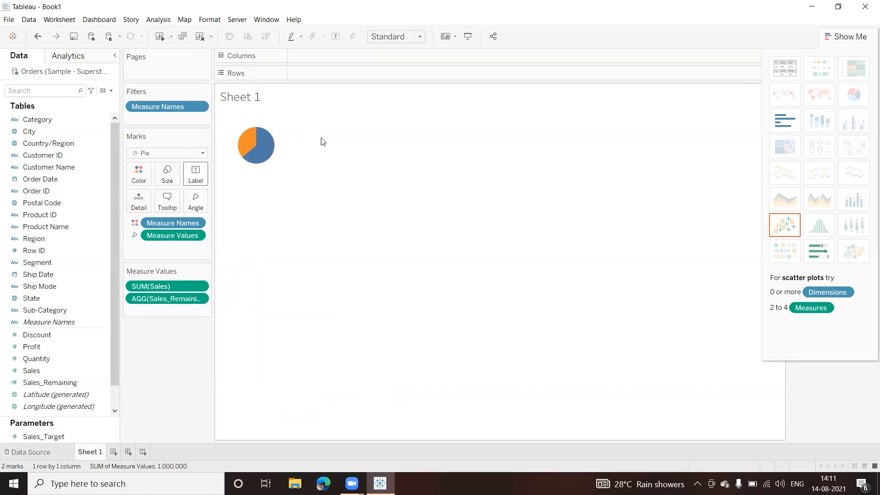
Step: Set the chart's fit to Entire View and close the Show Me pane
{"action": "left_click", "coordinate": [420, 37]}
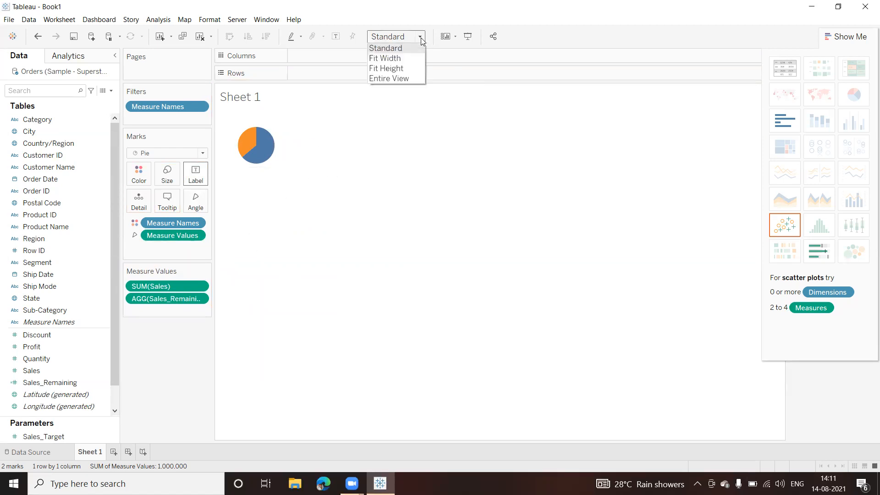
{"action": "left_click", "coordinate": [386, 79]}
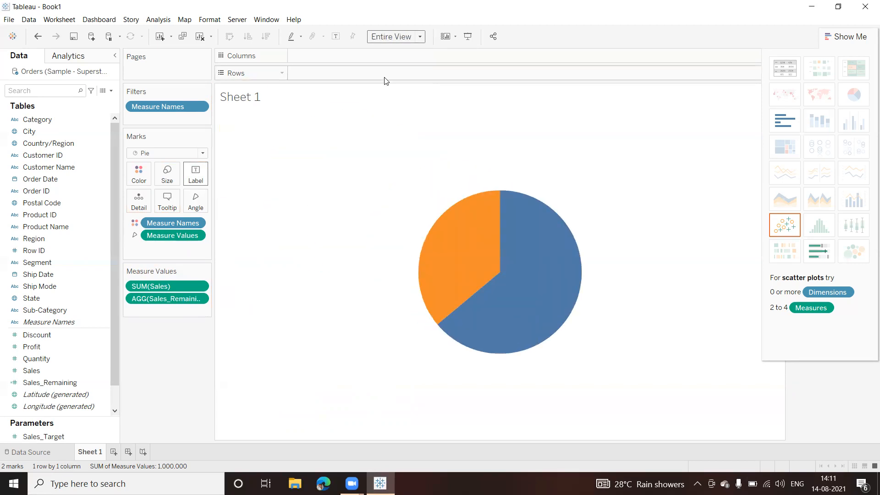
{"action": "mouse_move", "coordinate": [485, 250]}
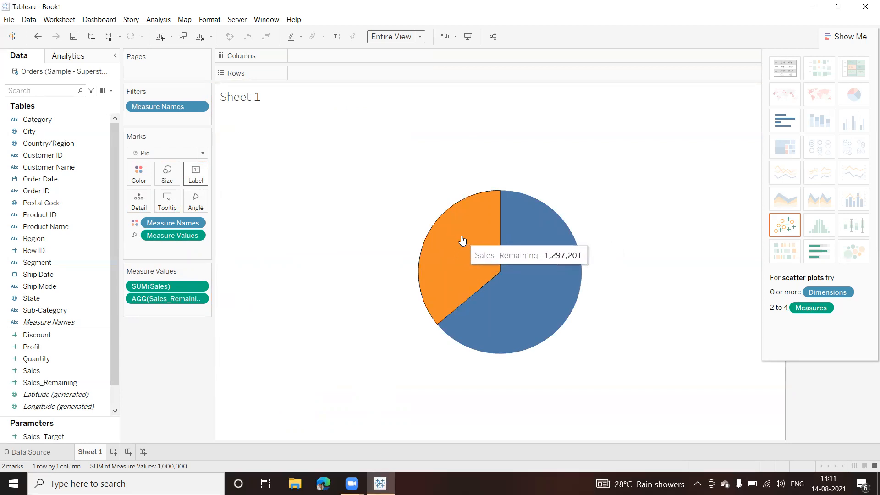
{"action": "mouse_move", "coordinate": [540, 265]}
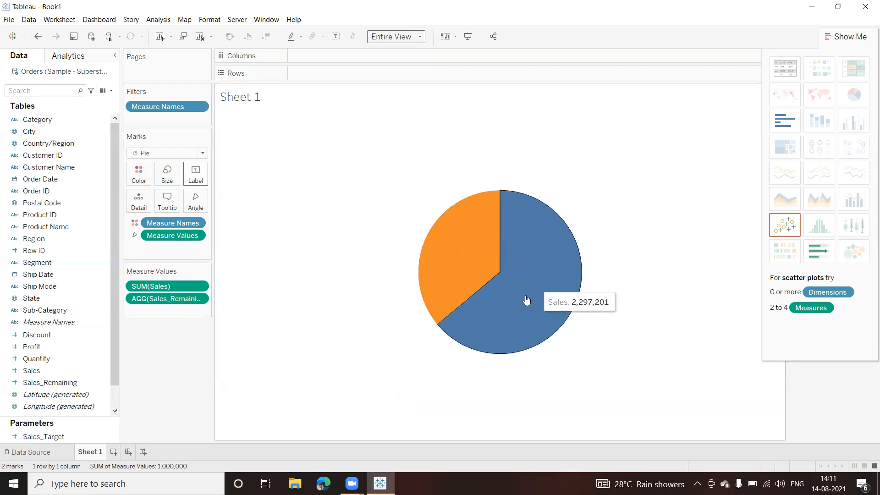
{"action": "left_click", "coordinate": [848, 39]}
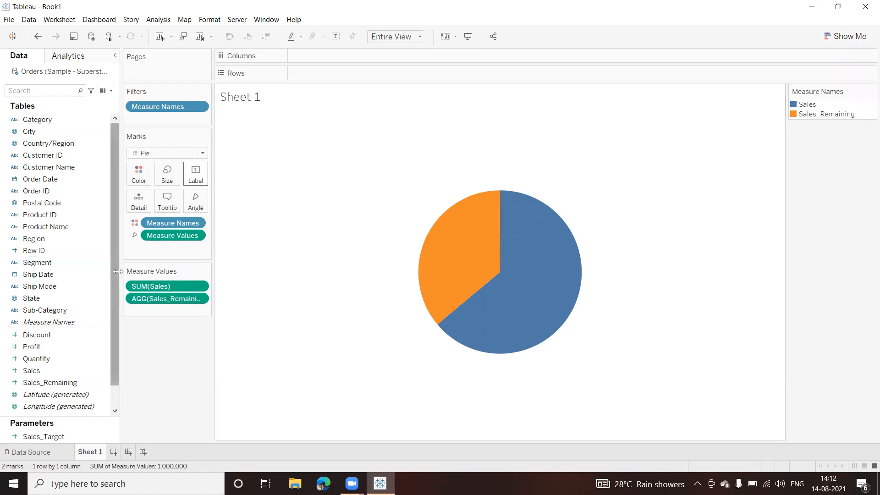
Step: Place the Category dimension on Columns to split the pie into one per category
{"action": "left_click", "coordinate": [34, 121]}
{"action": "left_click_drag", "start_coordinate": [34, 124], "coordinate": [357, 60]}
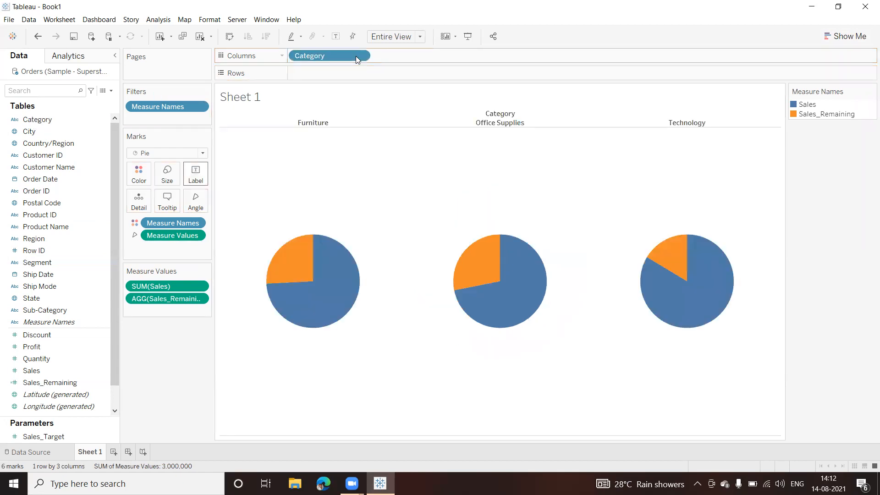
{"action": "mouse_move", "coordinate": [341, 290]}
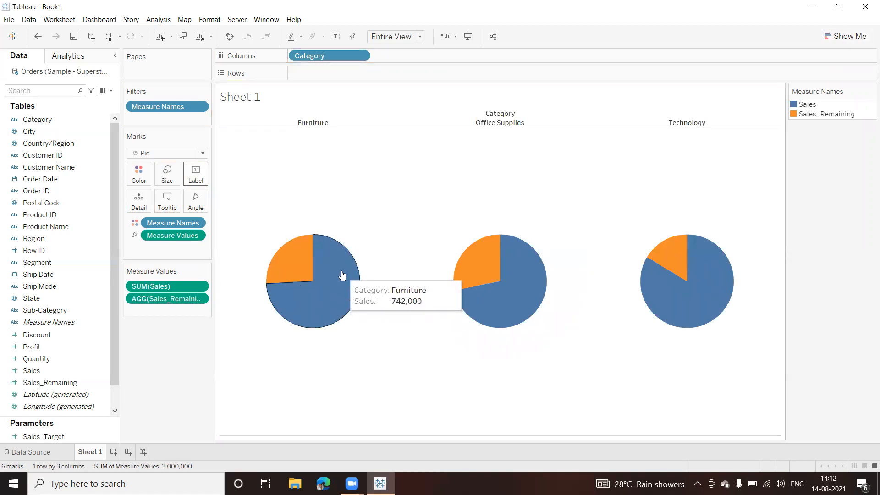
{"action": "mouse_move", "coordinate": [523, 294]}
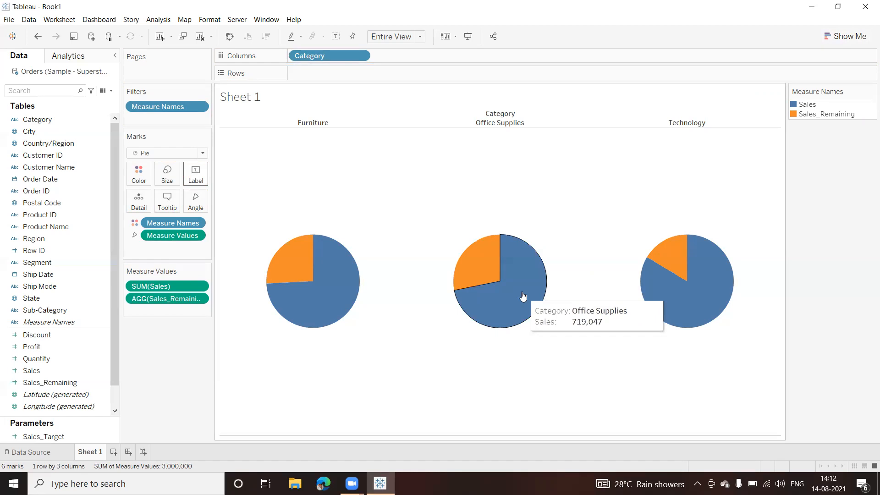
{"action": "mouse_move", "coordinate": [679, 285]}
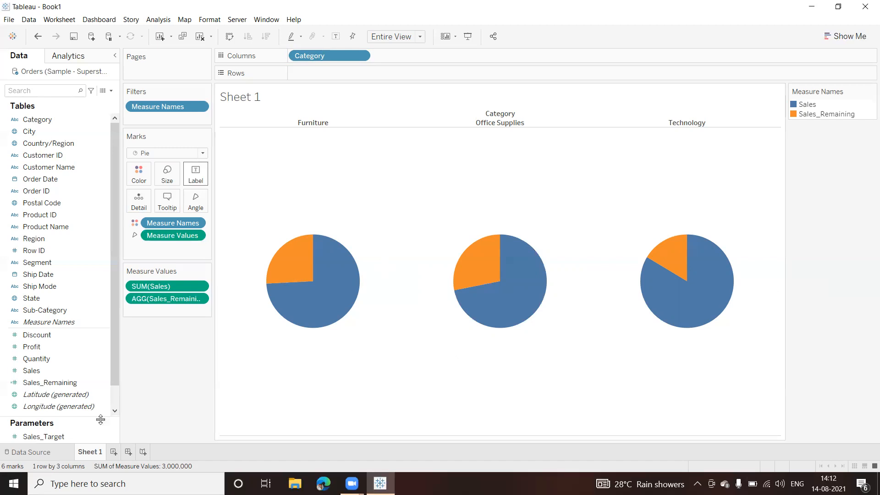
Step: Add a new worksheet and build a bar chart with Sales on Rows and Category on Columns
{"action": "left_click", "coordinate": [114, 451]}
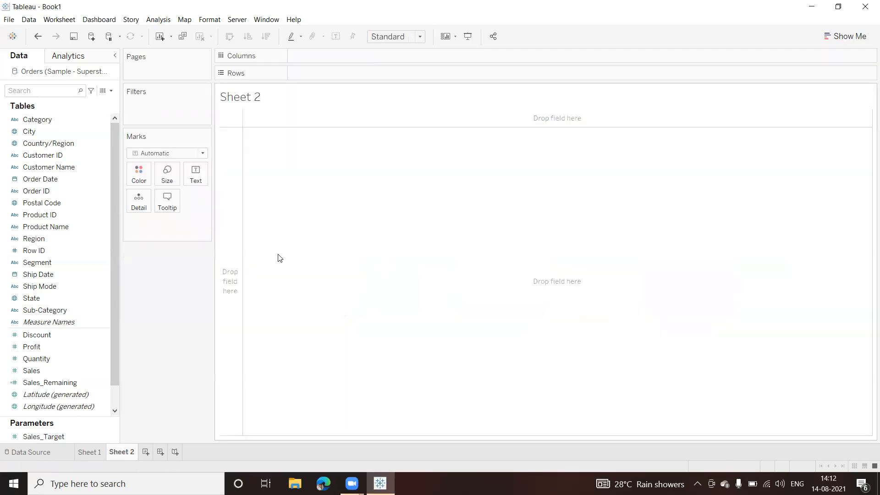
{"action": "mouse_move", "coordinate": [40, 370]}
{"action": "left_mouse_down"}
{"action": "mouse_move", "coordinate": [329, 57]}
{"action": "mouse_move", "coordinate": [323, 76]}
{"action": "left_mouse_up"}
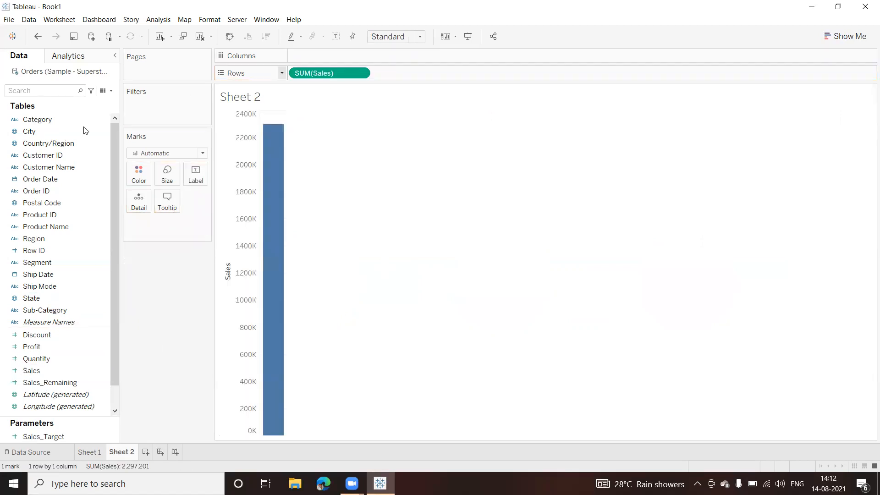
{"action": "left_click_drag", "start_coordinate": [41, 120], "coordinate": [354, 55]}
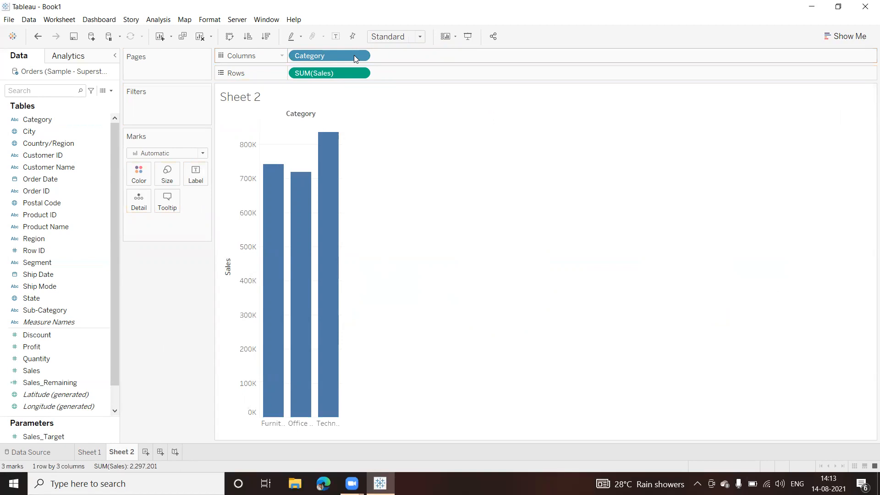
{"action": "mouse_move", "coordinate": [284, 224]}
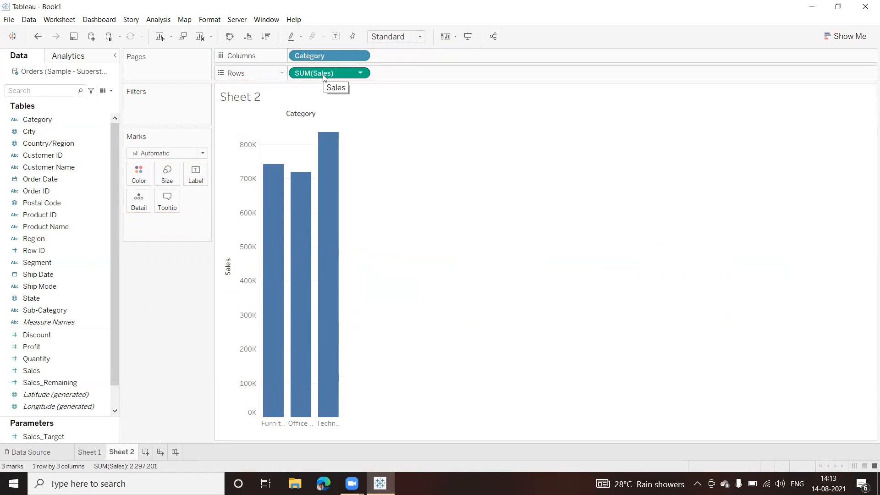
Step: Duplicate the SUM(Sales) measure on Rows to get two stacked bar charts on Sheet 2
{"action": "left_click_drag", "start_coordinate": [323, 74], "coordinate": [438, 78]}
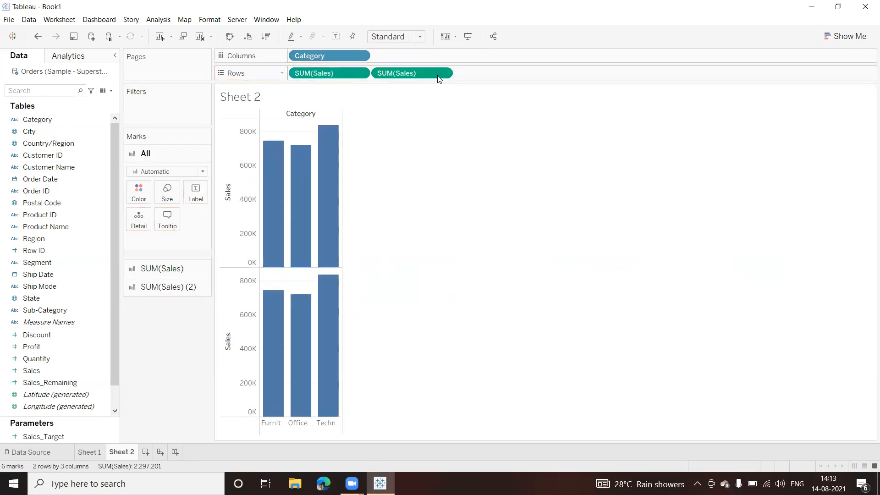
{"action": "mouse_move", "coordinate": [259, 201]}
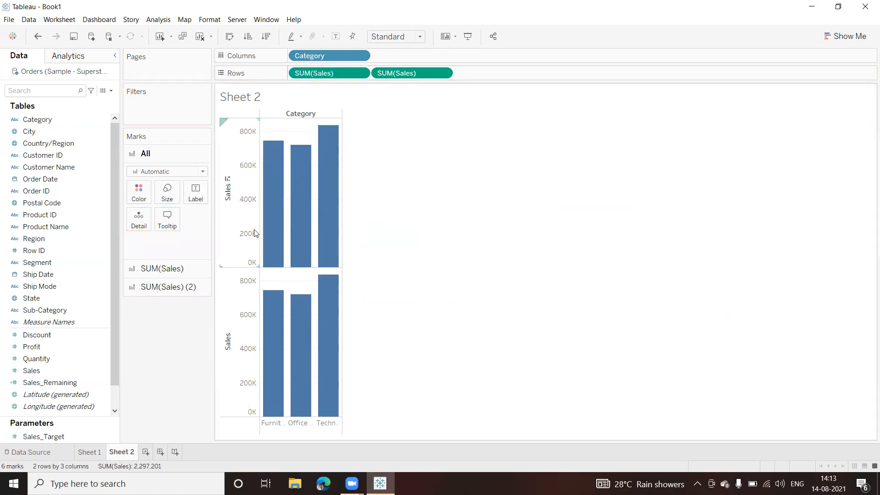
{"action": "mouse_move", "coordinate": [295, 161]}
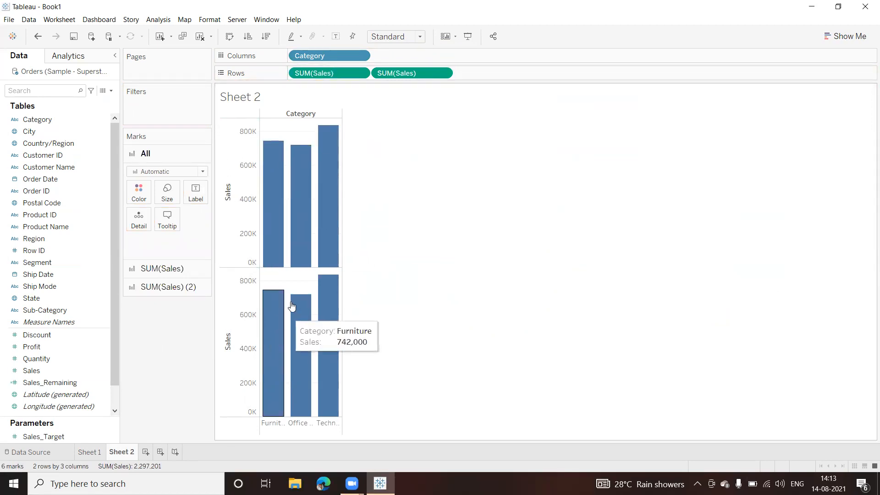
{"action": "mouse_move", "coordinate": [304, 337]}
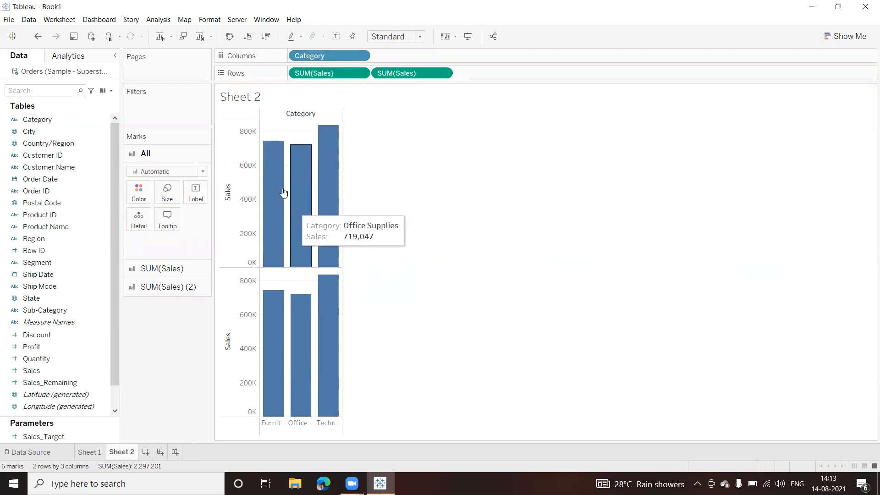
Step: Return to Sheet 1 and create a calculated field named Axis with the formula 1
{"action": "left_click", "coordinate": [92, 452]}
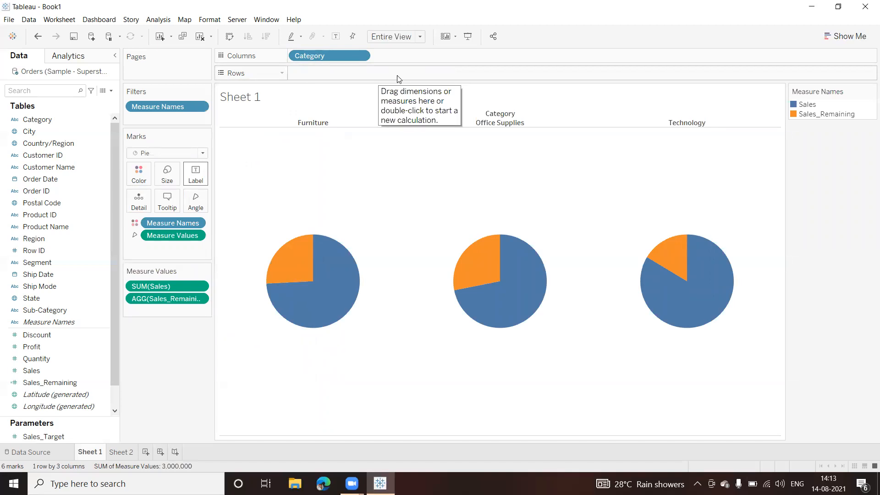
{"action": "left_click_drag", "start_coordinate": [114, 278], "coordinate": [115, 344]}
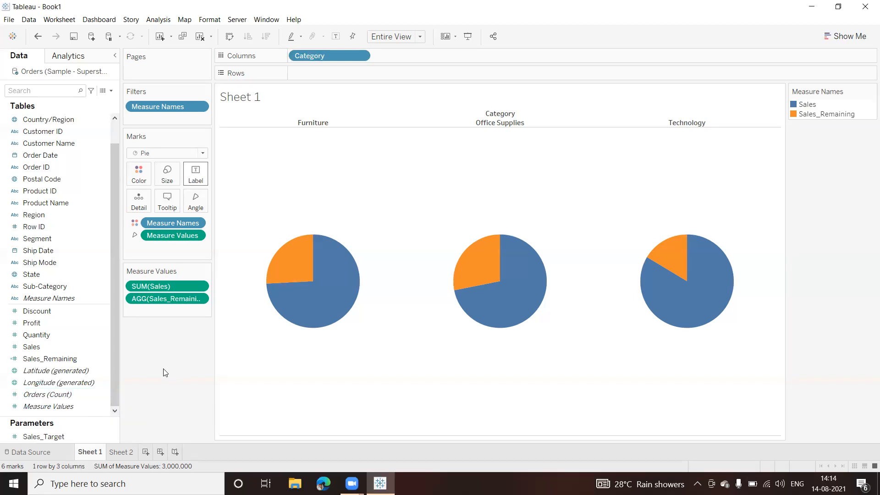
{"action": "left_click", "coordinate": [111, 91]}
{"action": "left_click", "coordinate": [48, 101]}
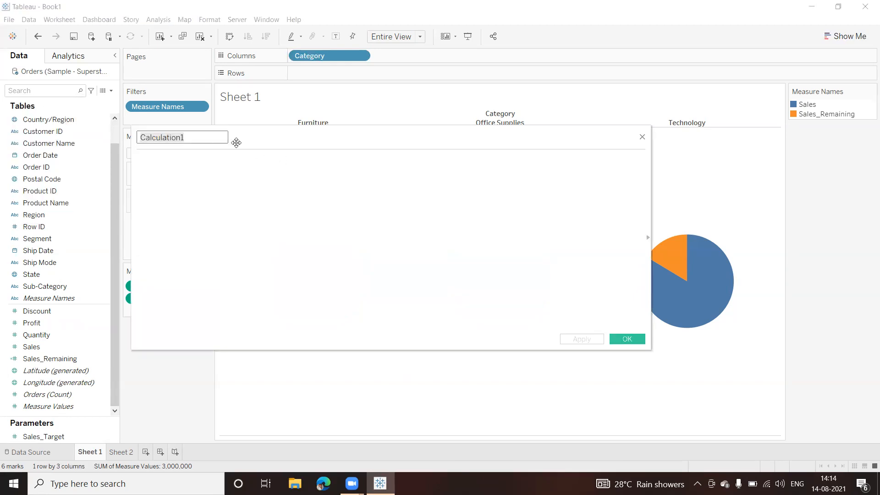
{"action": "type", "text": "Axis"}
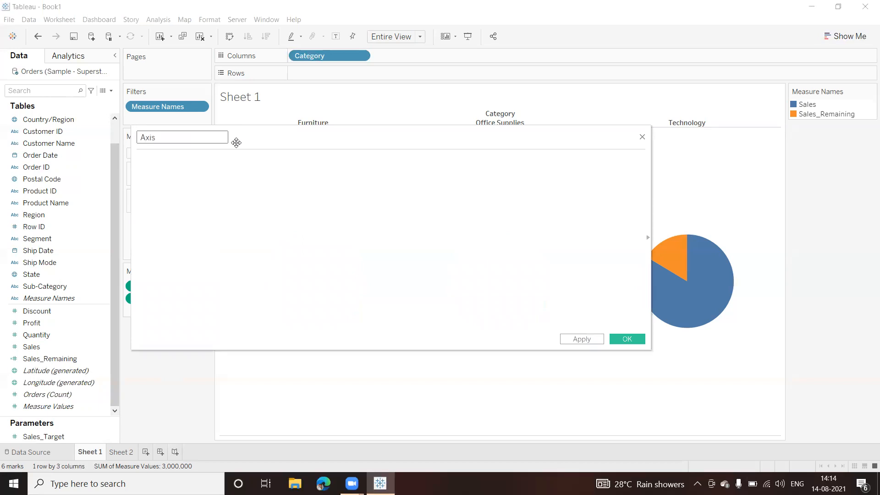
{"action": "left_click", "coordinate": [224, 157]}
{"action": "type", "text": "1"}
{"action": "left_click", "coordinate": [630, 339]}
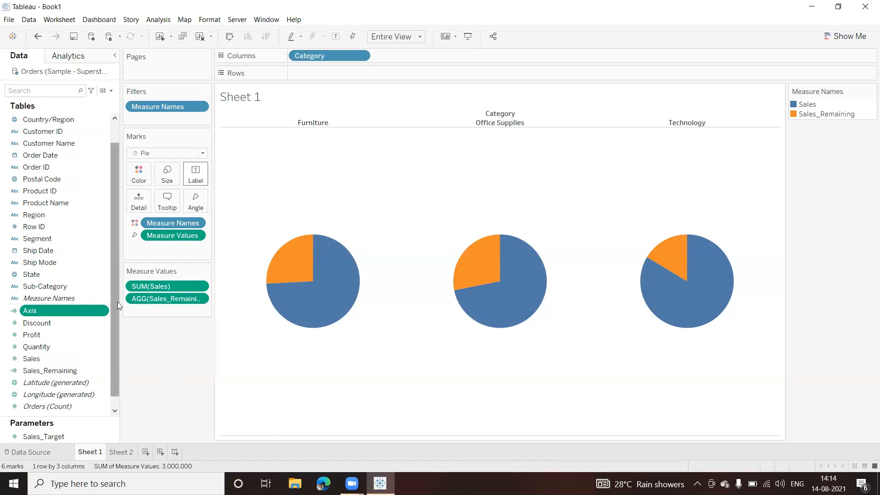
Step: Place the Axis field on Rows and set its aggregation to Minimum
{"action": "left_click_drag", "start_coordinate": [26, 313], "coordinate": [309, 73]}
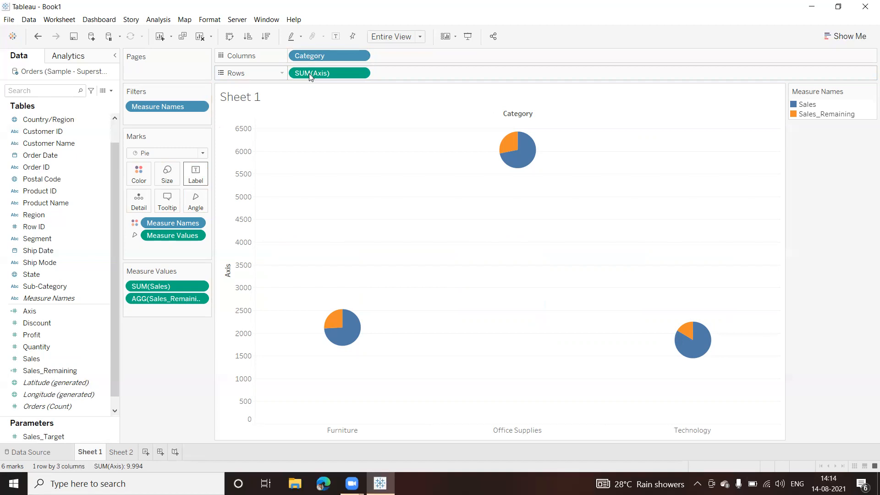
{"action": "left_click", "coordinate": [361, 73]}
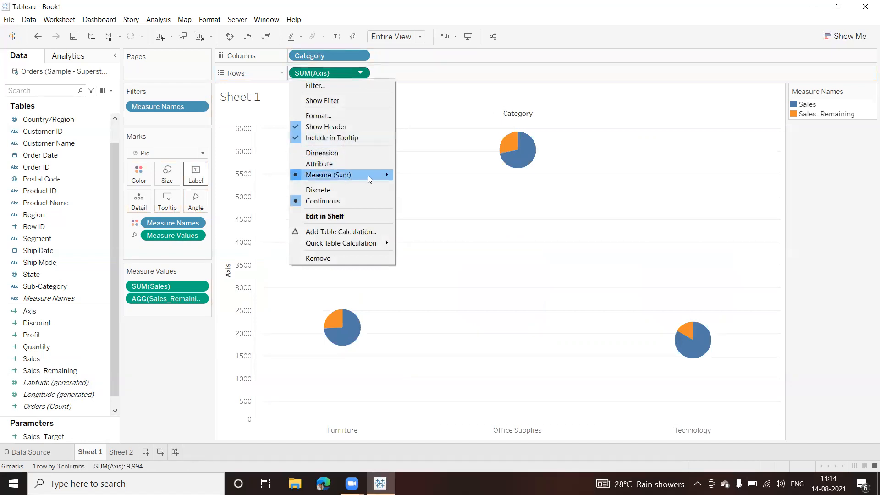
{"action": "mouse_move", "coordinate": [368, 175]}
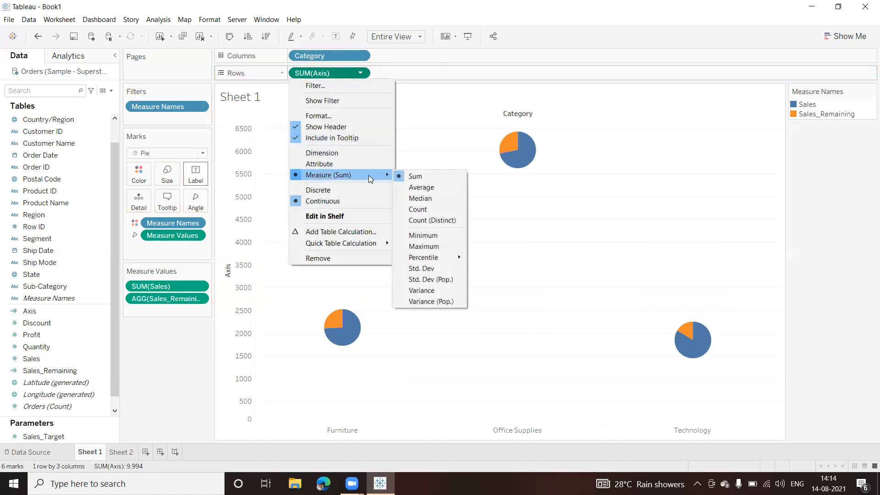
{"action": "left_click", "coordinate": [423, 236]}
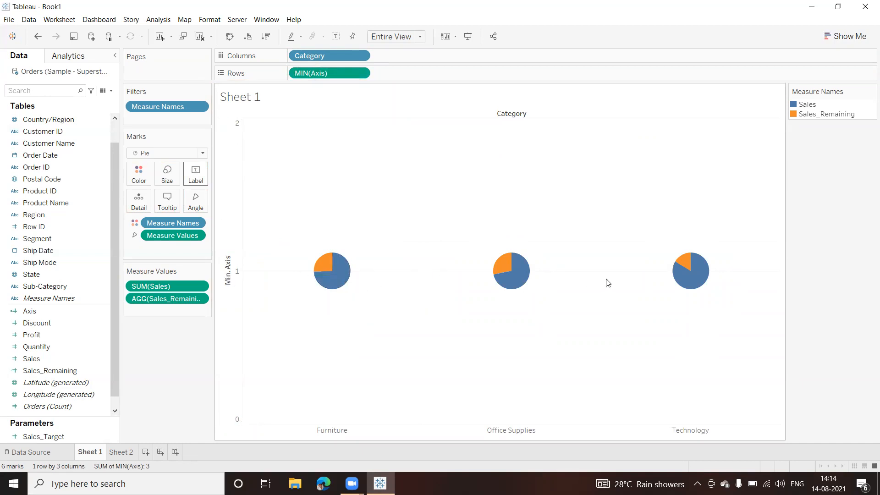
Step: Hide the headers of the vertical Min. Axis and of the Category labels
{"action": "right_click", "coordinate": [223, 272]}
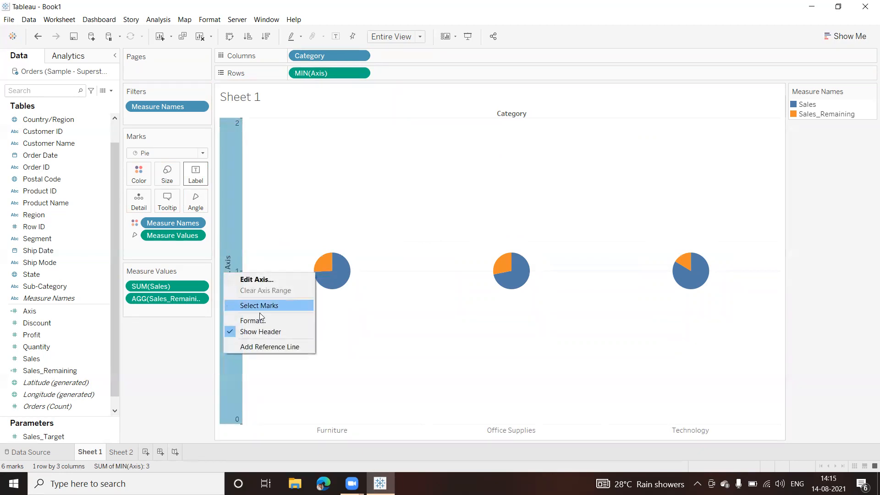
{"action": "left_click", "coordinate": [248, 332]}
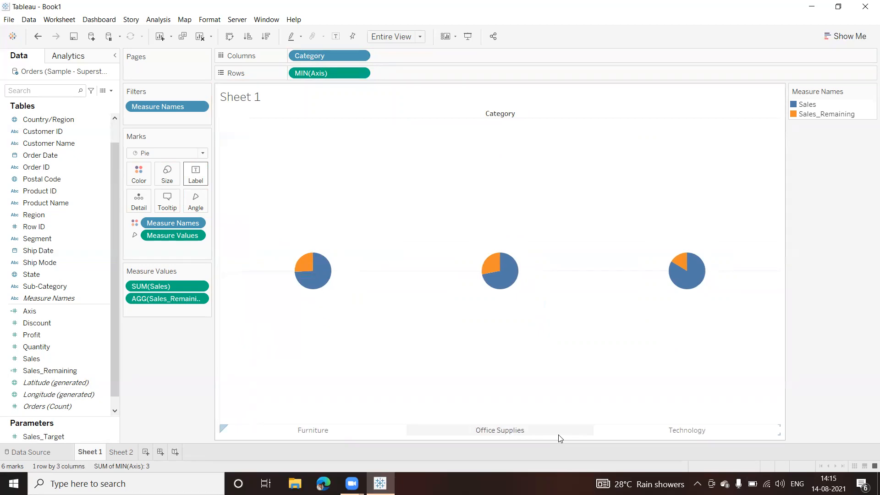
{"action": "right_click", "coordinate": [759, 427]}
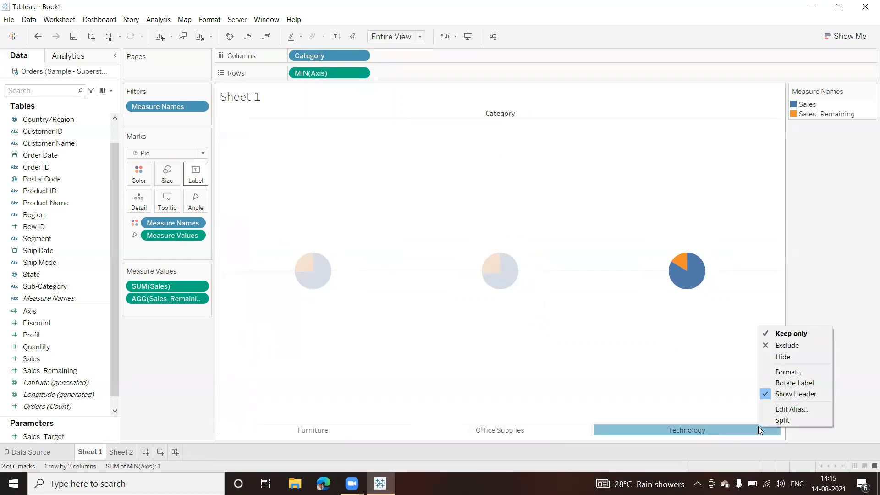
{"action": "left_click", "coordinate": [787, 397]}
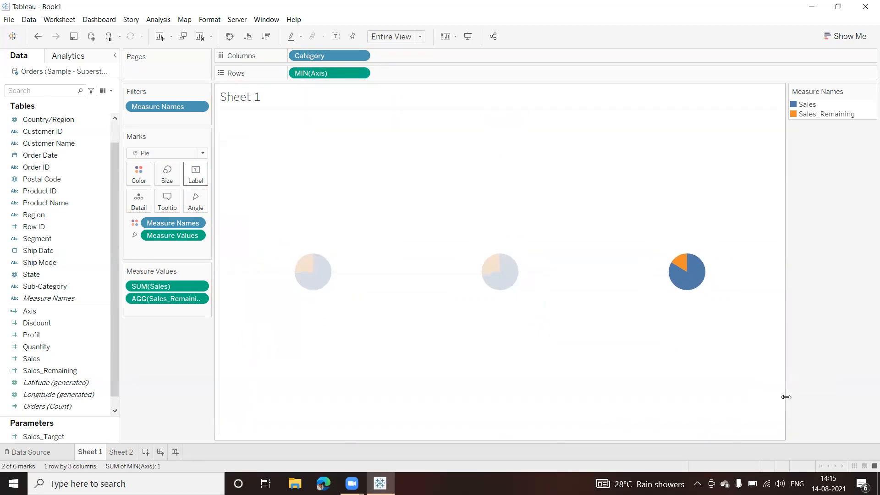
Step: Enlarge the three category pies to roughly double their diameter
{"action": "left_click", "coordinate": [573, 366]}
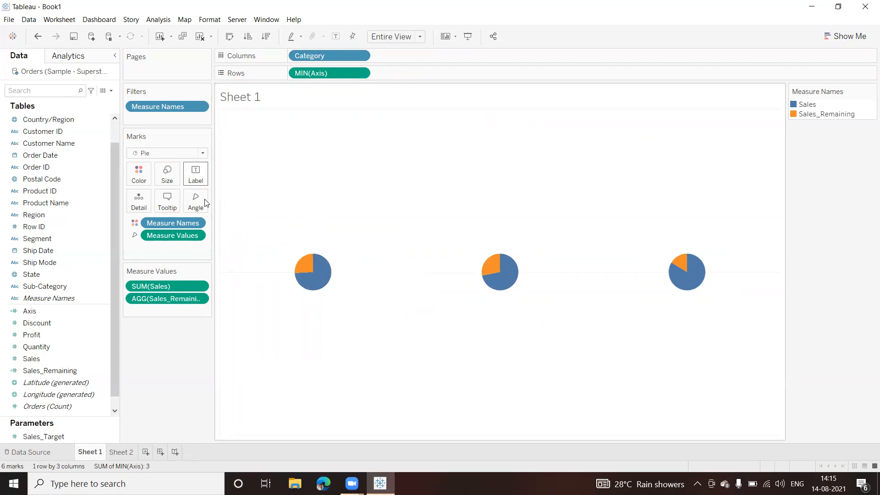
{"action": "left_click", "coordinate": [165, 174]}
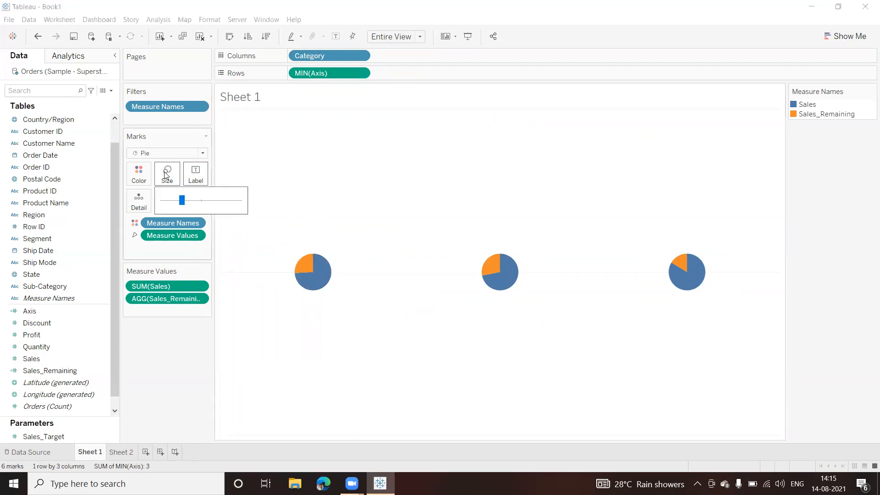
{"action": "left_click_drag", "start_coordinate": [191, 204], "coordinate": [206, 206]}
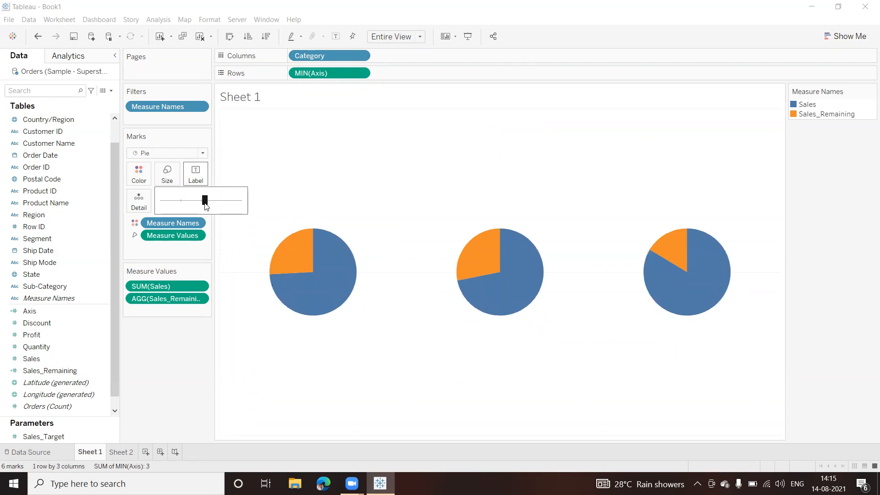
{"action": "left_click", "coordinate": [453, 358]}
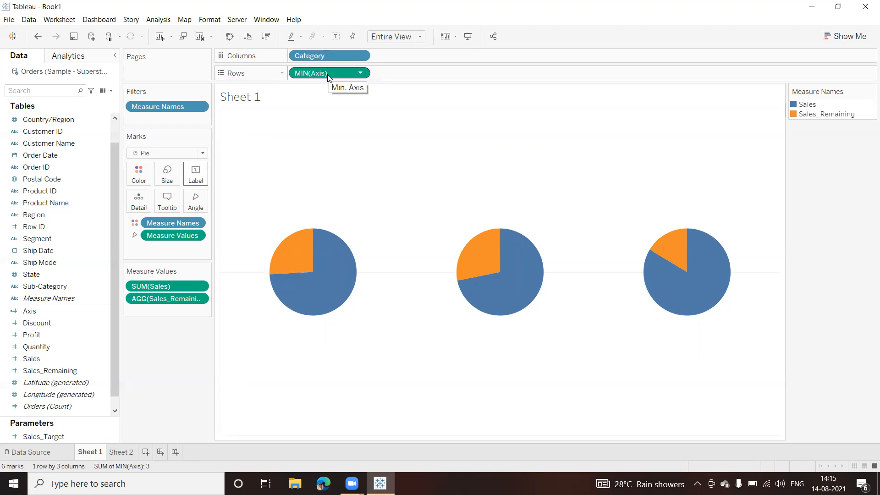
Step: Duplicate the MIN(Axis) measure on Rows to get a second row of pies
{"action": "left_click_drag", "start_coordinate": [327, 74], "coordinate": [431, 74]}
{"action": "left_click_drag", "start_coordinate": [338, 72], "coordinate": [458, 74]}
{"action": "left_click_drag", "start_coordinate": [327, 73], "coordinate": [450, 75]}
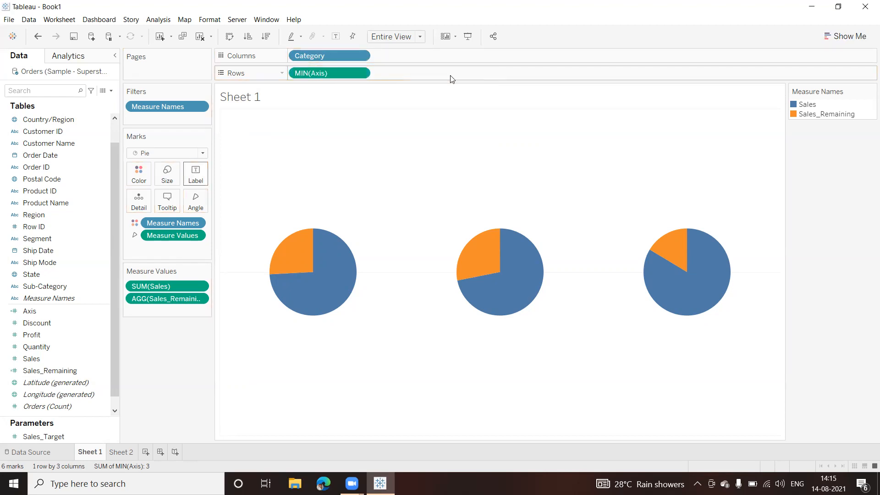
{"action": "double_click", "coordinate": [328, 73]}
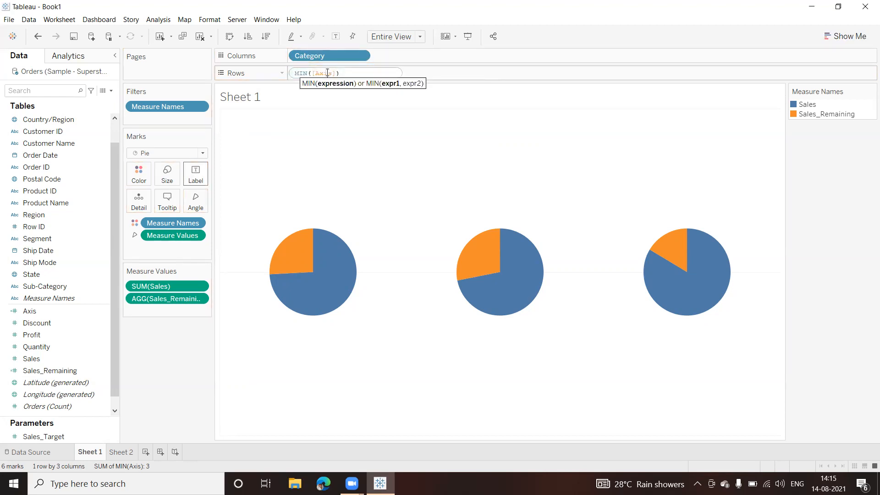
{"action": "left_click", "coordinate": [325, 145]}
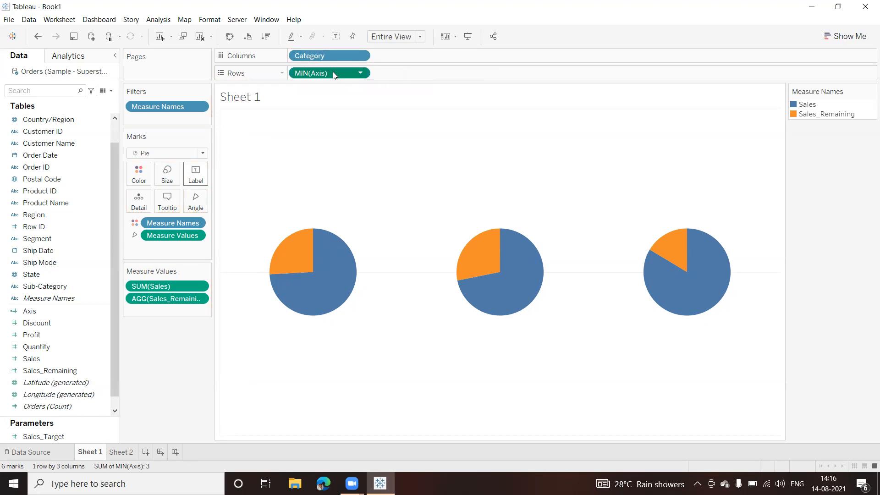
{"action": "left_click_drag", "start_coordinate": [333, 72], "coordinate": [463, 76]}
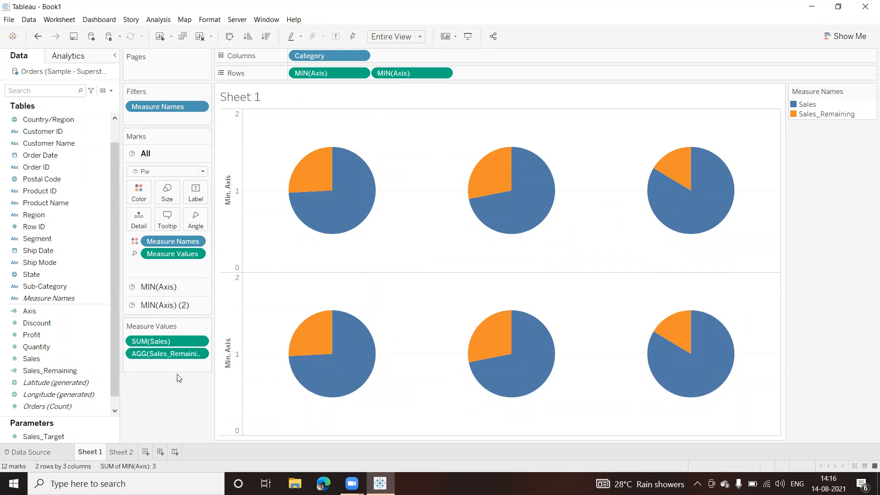
{"action": "left_click", "coordinate": [171, 287]}
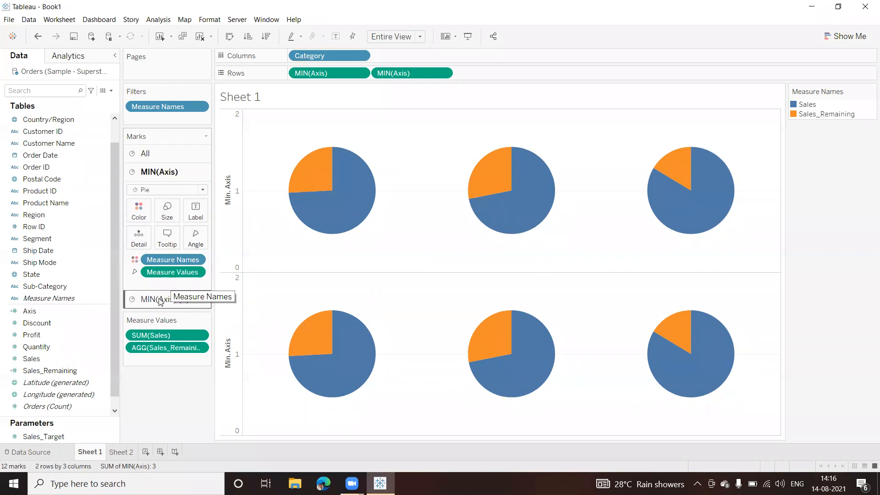
{"action": "left_click", "coordinate": [158, 299]}
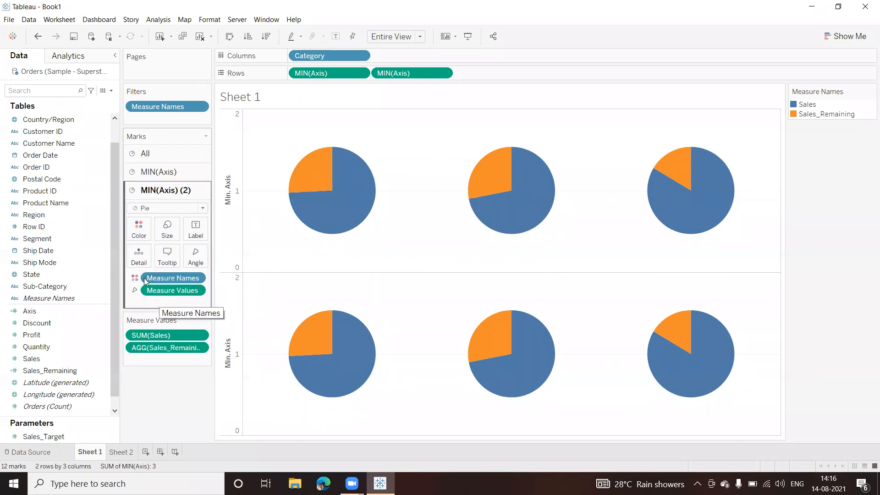
{"action": "left_click", "coordinate": [166, 177]}
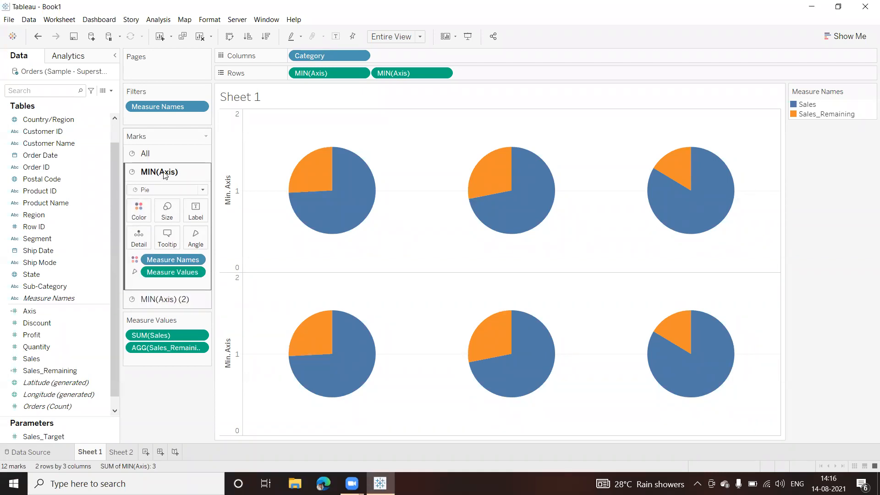
{"action": "left_click", "coordinate": [156, 156]}
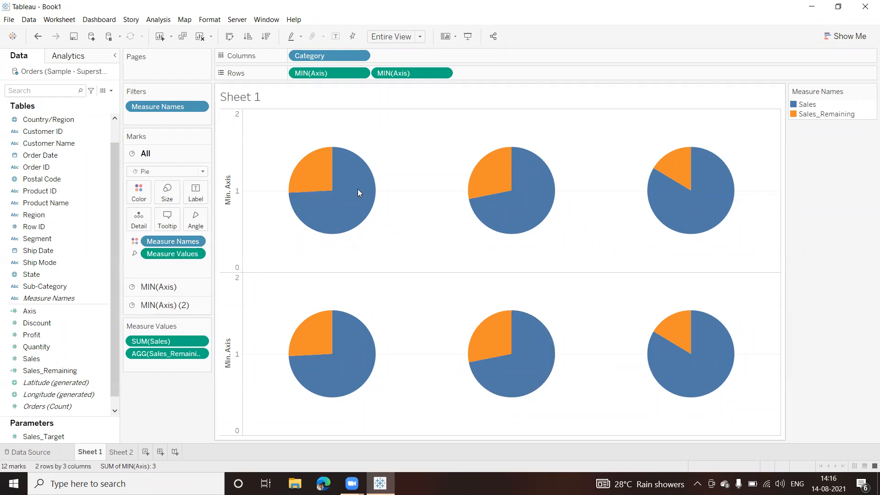
{"action": "left_click", "coordinate": [168, 288]}
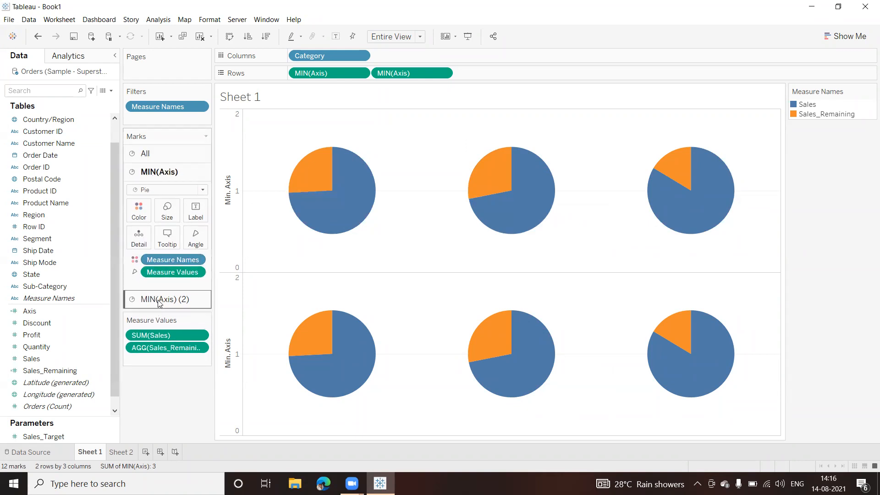
Step: Remove Measure Names and Measure Values from the MIN(Axis) (2) marks and change their mark type to Circle
{"action": "left_click", "coordinate": [157, 300]}
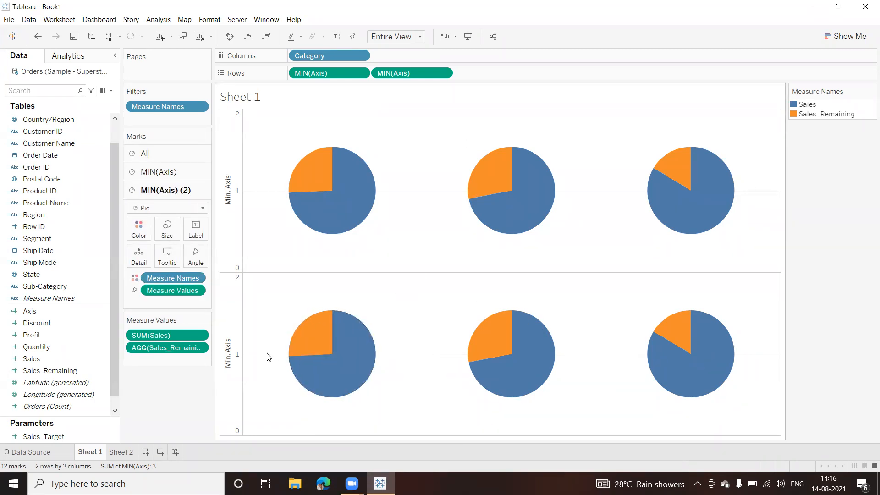
{"action": "left_click_drag", "start_coordinate": [164, 279], "coordinate": [166, 396]}
{"action": "left_click_drag", "start_coordinate": [154, 282], "coordinate": [156, 398]}
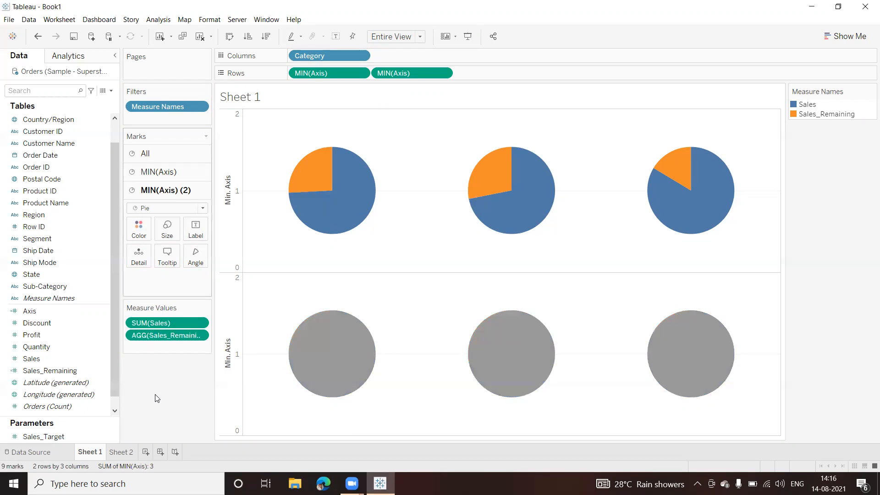
{"action": "left_click", "coordinate": [203, 208]}
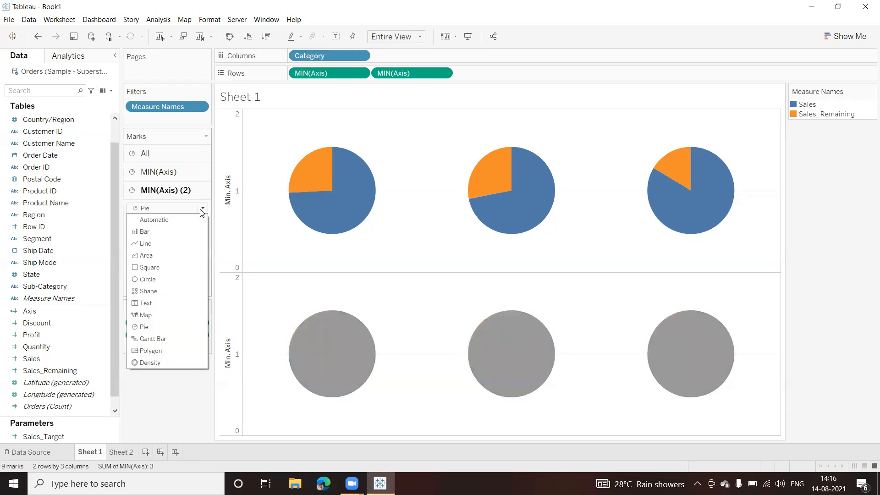
{"action": "left_click", "coordinate": [152, 279]}
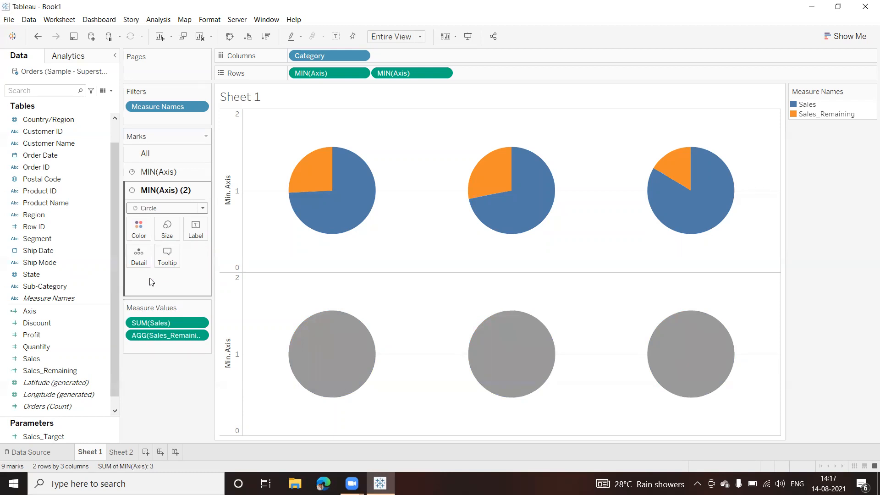
Step: Combine the two MIN(Axis) measures into a dual axis so the circles overlay the pies
{"action": "mouse_move", "coordinate": [326, 212]}
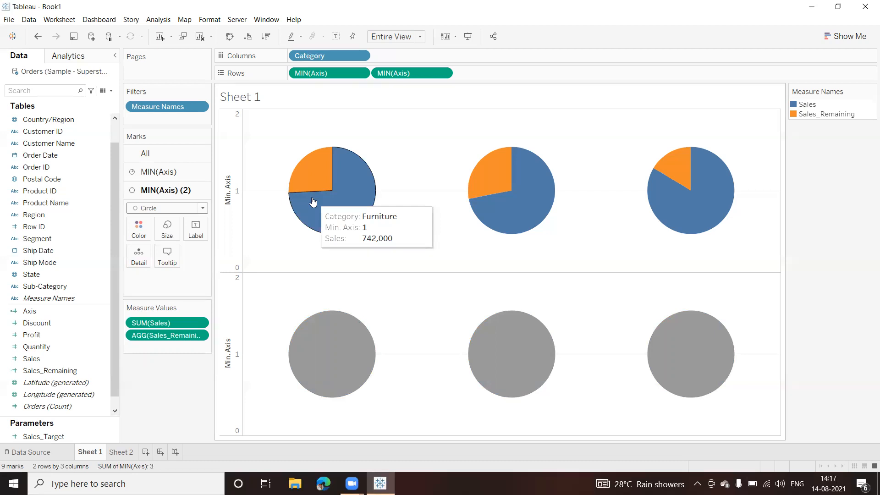
{"action": "left_click", "coordinate": [443, 74]}
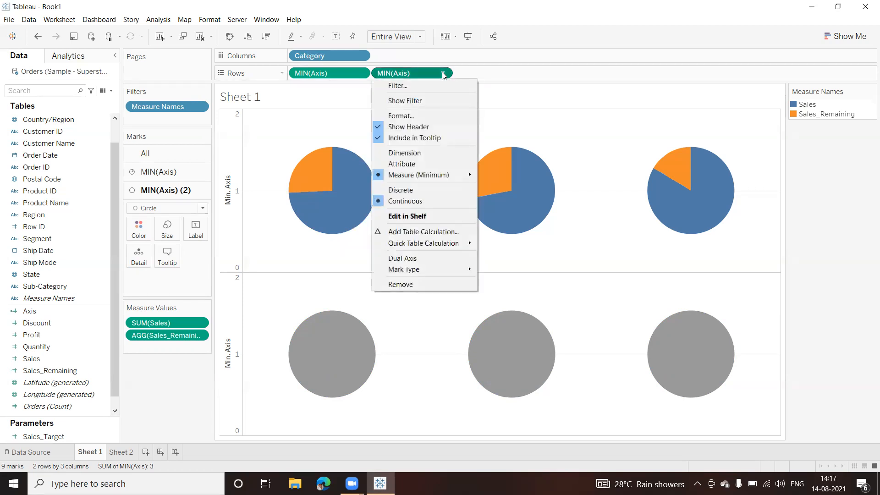
{"action": "left_click", "coordinate": [413, 261]}
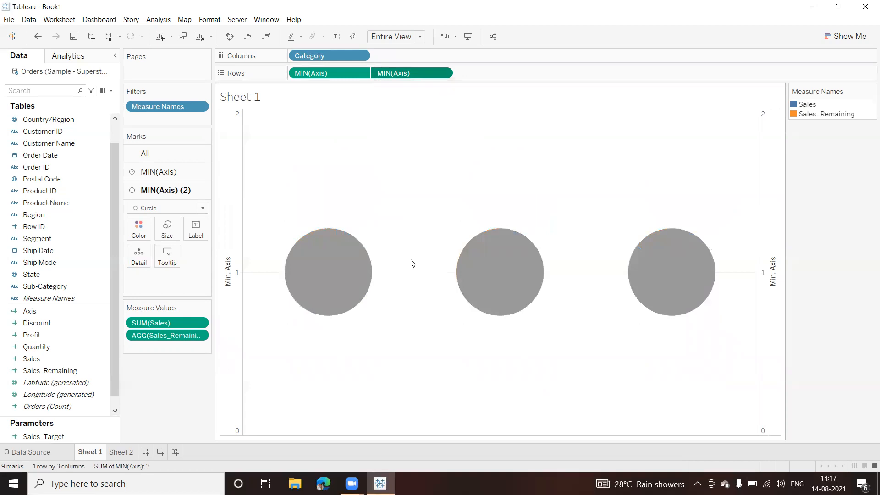
{"action": "mouse_move", "coordinate": [346, 241]}
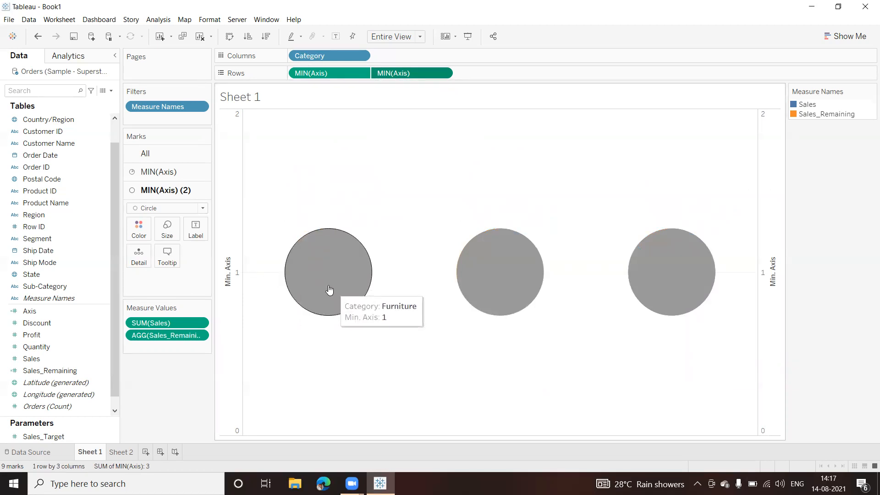
Step: Hide the Min. Axis headers of the dual-axis chart
{"action": "right_click", "coordinate": [226, 280]}
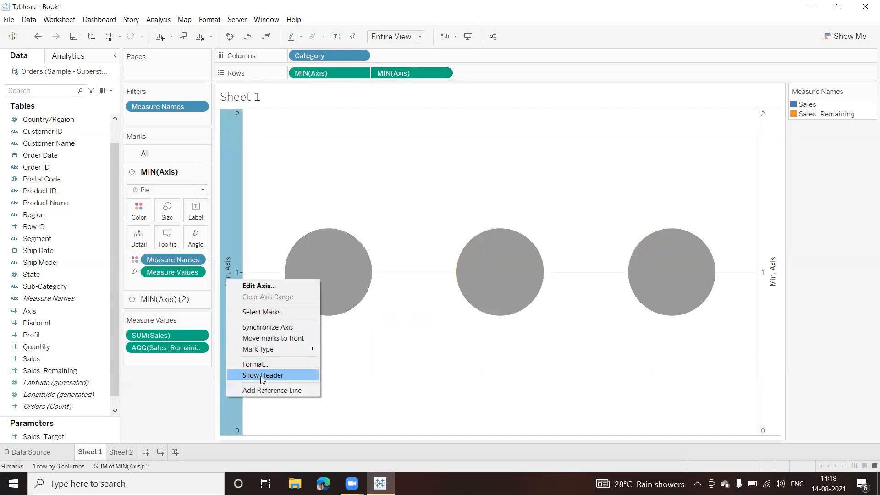
{"action": "left_click", "coordinate": [350, 369]}
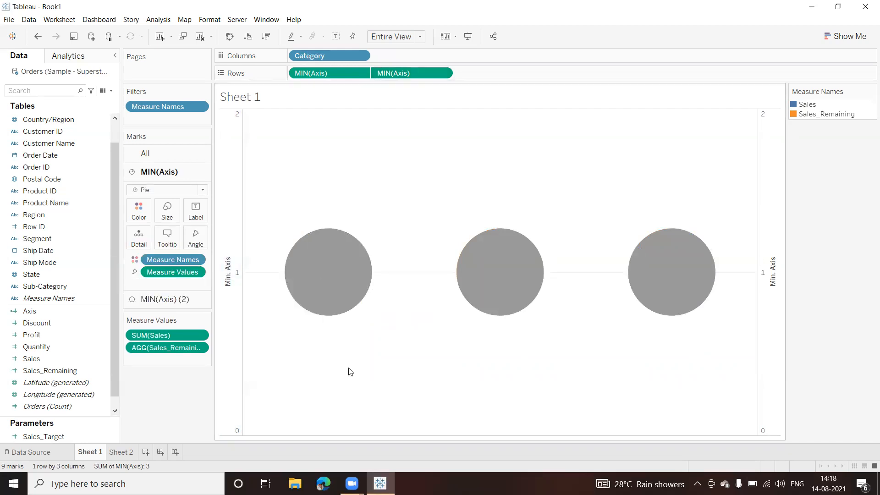
{"action": "left_click", "coordinate": [227, 316]}
{"action": "right_click", "coordinate": [226, 315]}
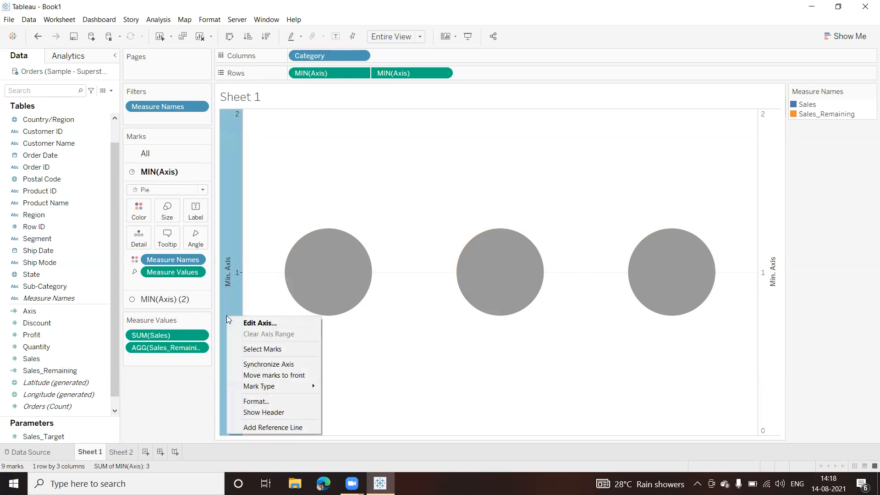
{"action": "left_click", "coordinate": [264, 413]}
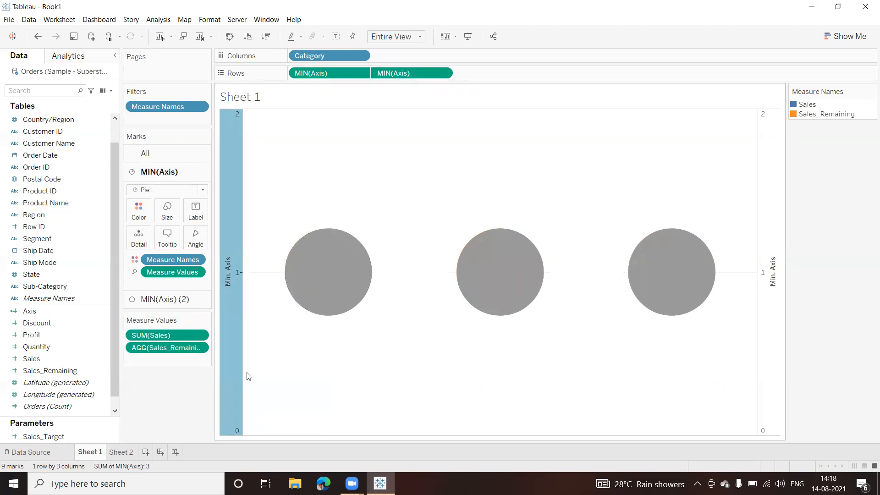
{"action": "right_click", "coordinate": [235, 336]}
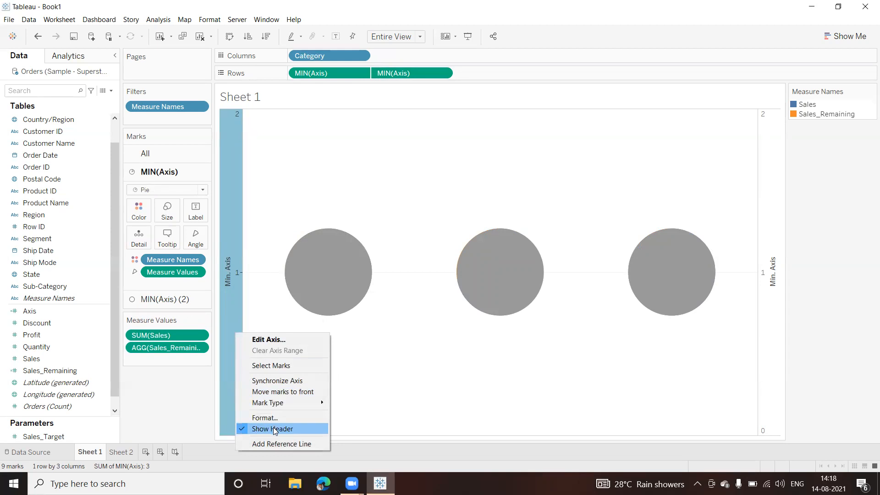
{"action": "left_click", "coordinate": [274, 427]}
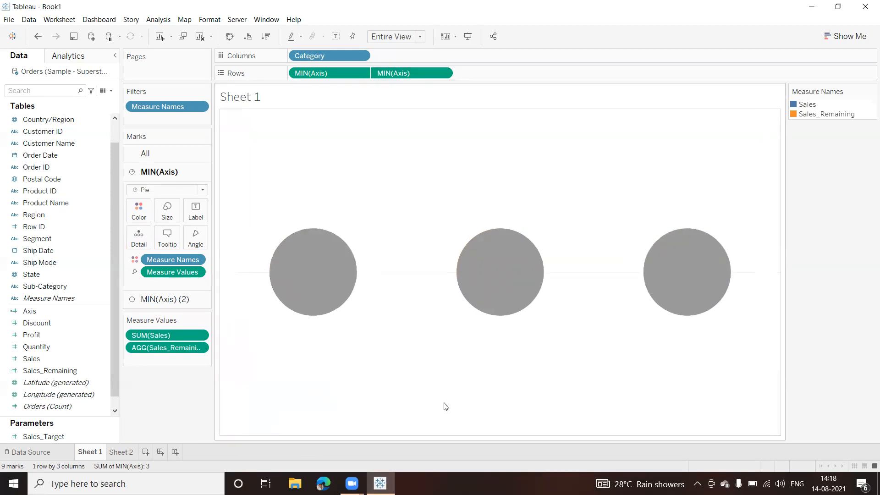
Step: Shrink the MIN(Axis) (2) circles until the underlying pies form a ring around them
{"action": "mouse_move", "coordinate": [309, 267]}
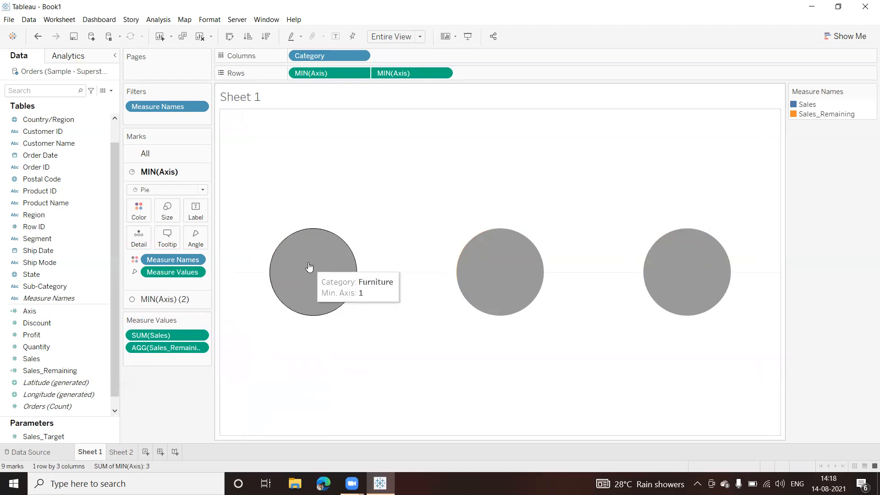
{"action": "left_click", "coordinate": [164, 301]}
{"action": "left_click", "coordinate": [172, 230]}
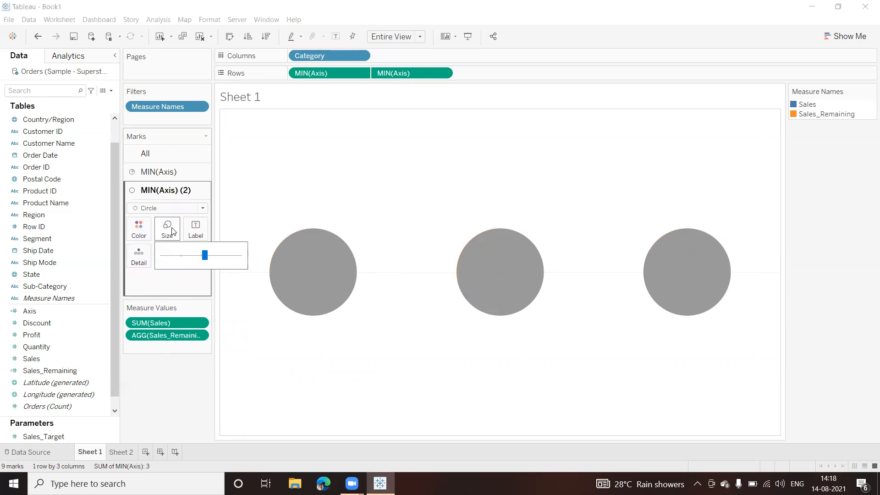
{"action": "left_click_drag", "start_coordinate": [205, 255], "coordinate": [198, 255]}
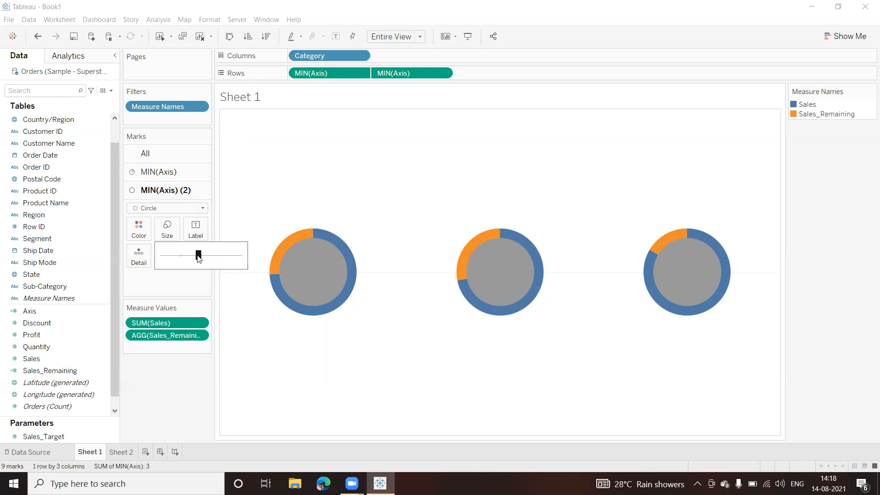
{"action": "left_click_drag", "start_coordinate": [198, 256], "coordinate": [195, 256]}
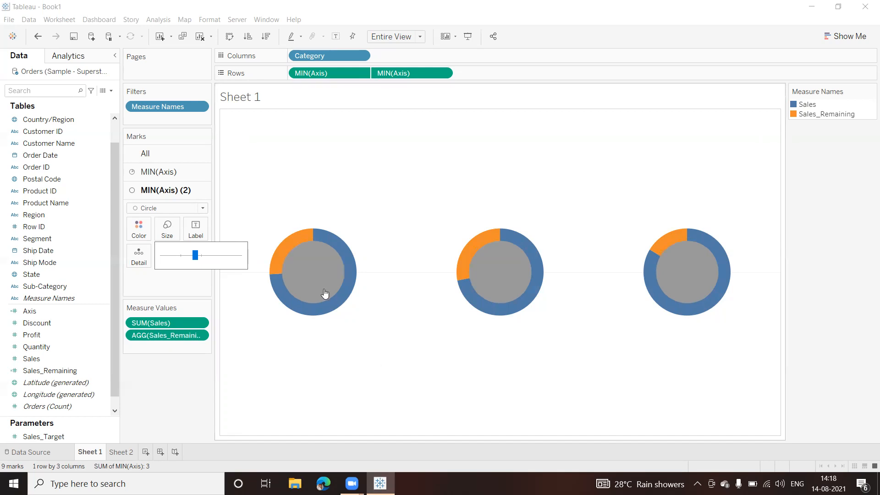
Step: Color the inner MIN(Axis) (2) circles white to form the donut holes
{"action": "left_click", "coordinate": [315, 279]}
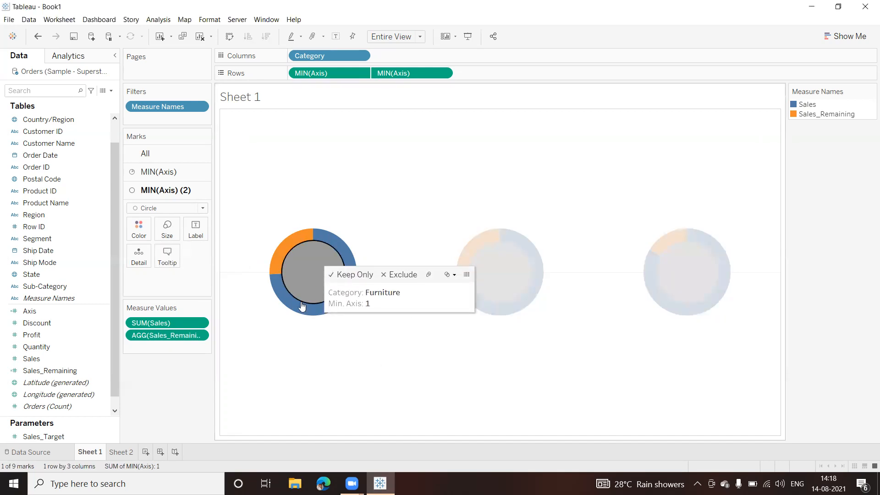
{"action": "left_click", "coordinate": [328, 380]}
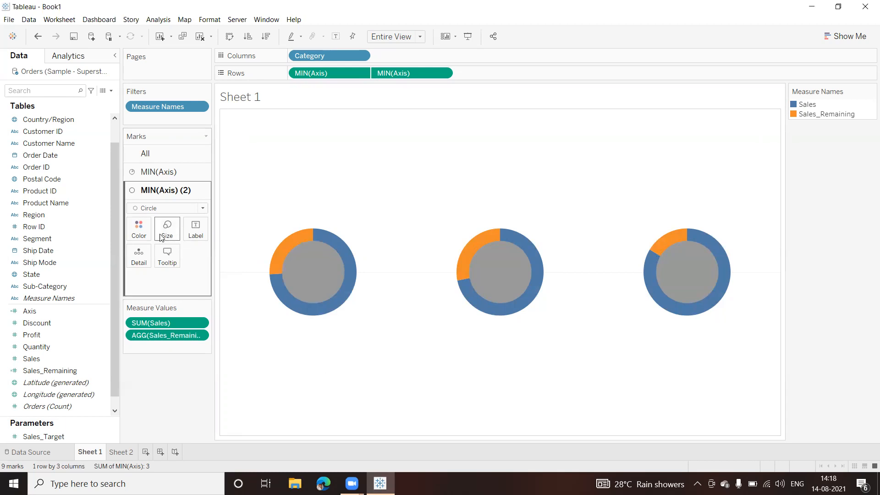
{"action": "left_click", "coordinate": [140, 231]}
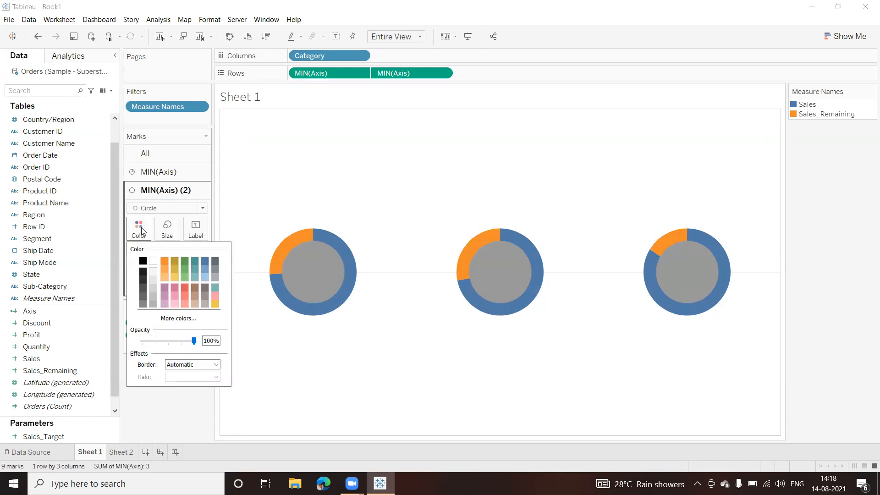
{"action": "left_click", "coordinate": [153, 262]}
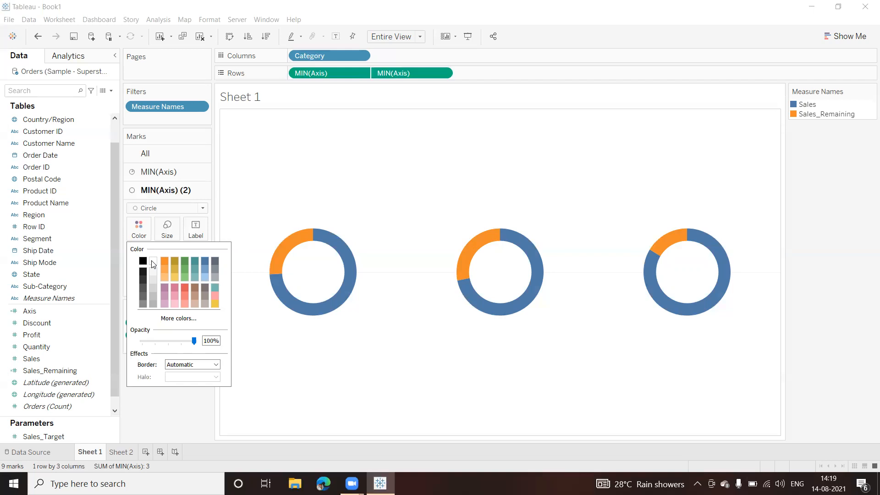
{"action": "left_click", "coordinate": [343, 360]}
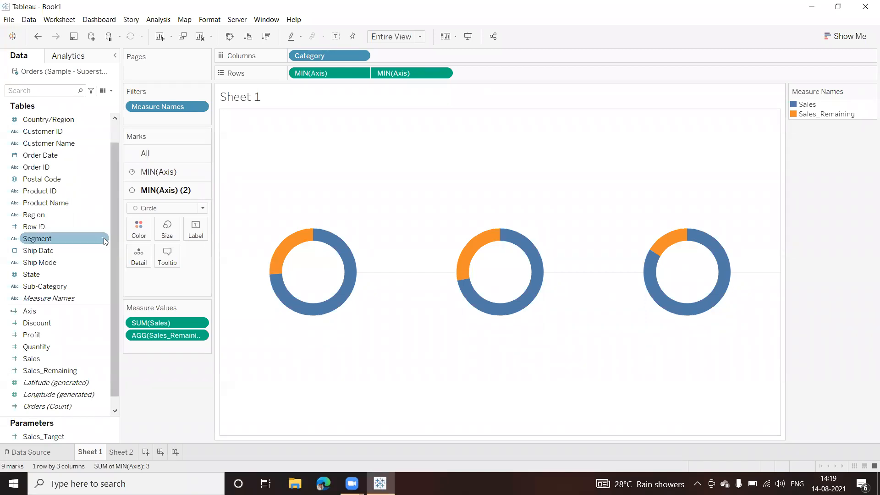
{"action": "scroll", "coordinate": [115, 203], "scroll_direction": "up", "scroll_amount": 2}
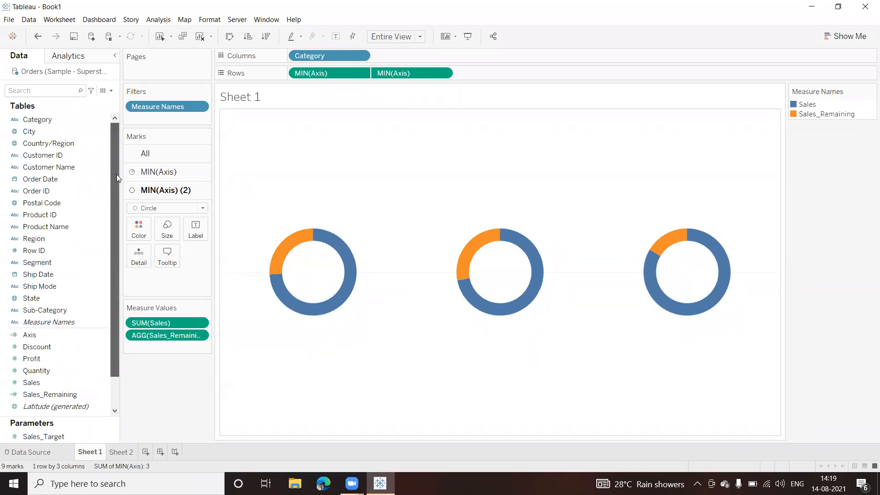
{"action": "left_click_drag", "start_coordinate": [40, 123], "coordinate": [193, 232]}
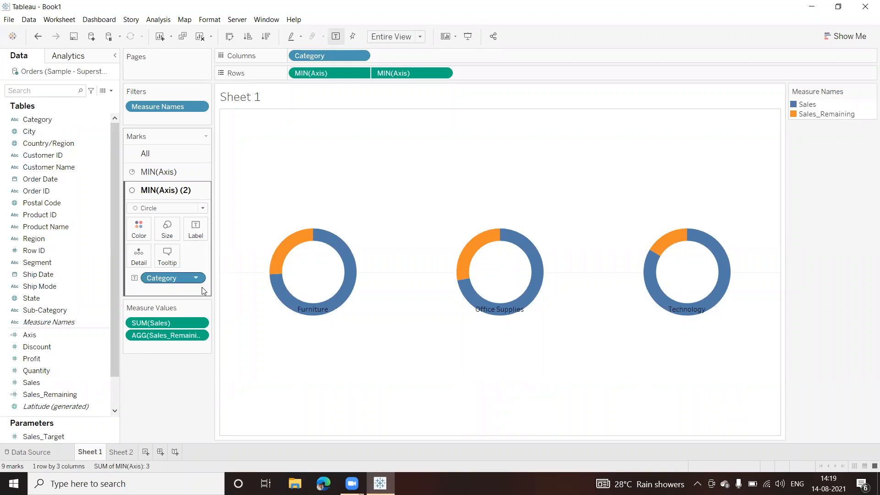
{"action": "left_click_drag", "start_coordinate": [161, 278], "coordinate": [161, 397]}
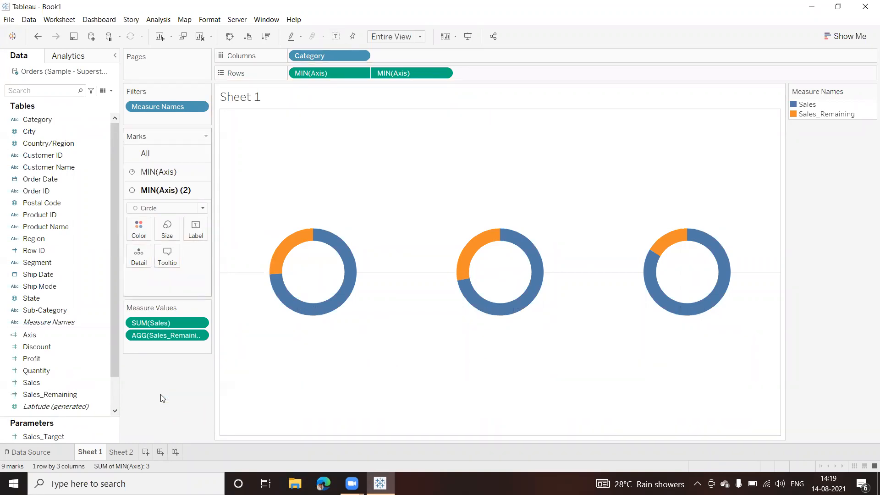
Step: Label the MIN(Axis) pies with the Category field
{"action": "left_click", "coordinate": [163, 172]}
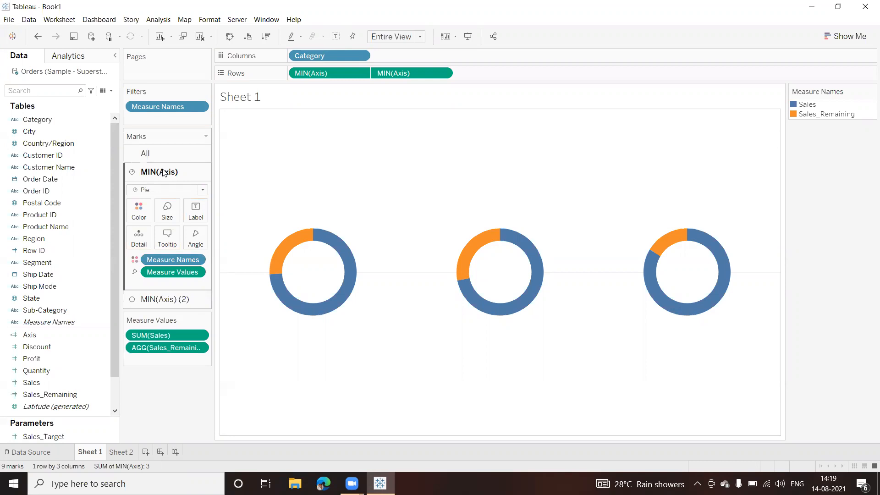
{"action": "left_click", "coordinate": [40, 121]}
{"action": "left_click_drag", "start_coordinate": [41, 123], "coordinate": [198, 212]}
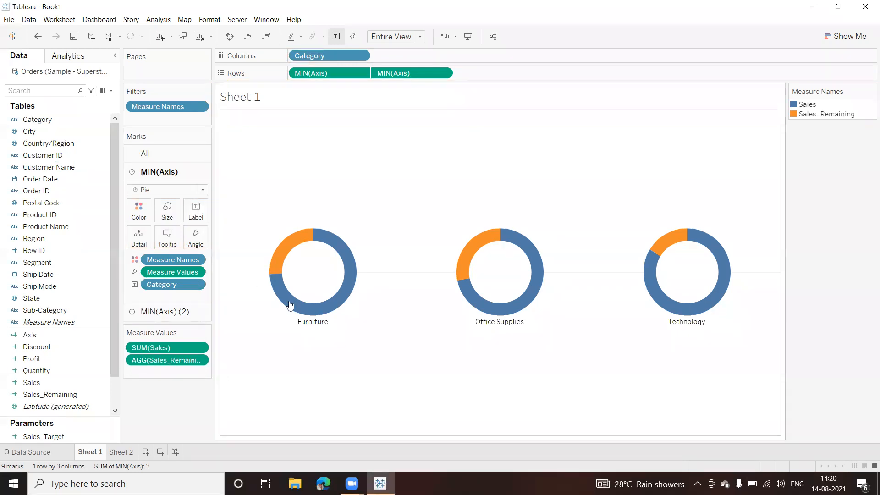
Step: Format the category labels of the MIN(Axis) pies in bold at font size 14
{"action": "left_click", "coordinate": [197, 209]}
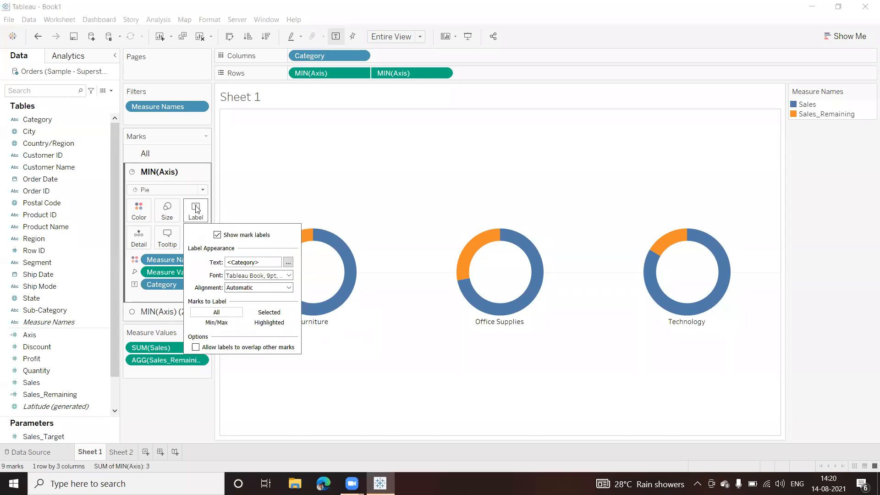
{"action": "left_click", "coordinate": [289, 275]}
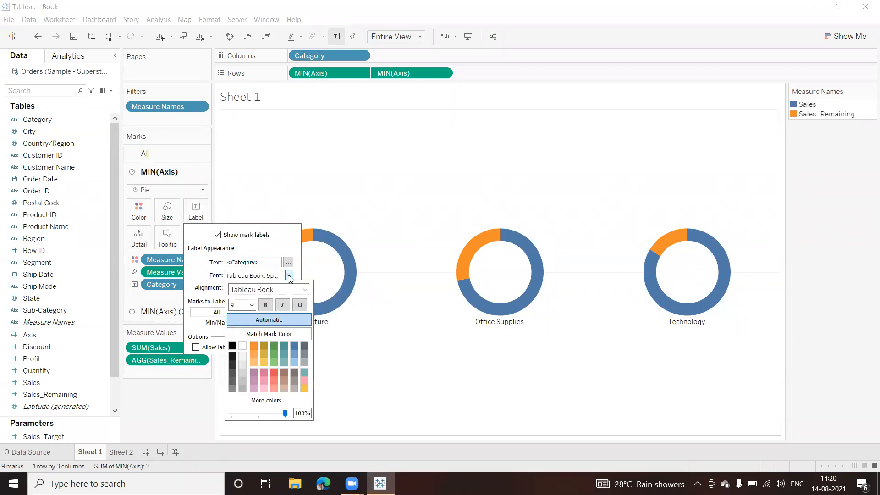
{"action": "left_click", "coordinate": [253, 306]}
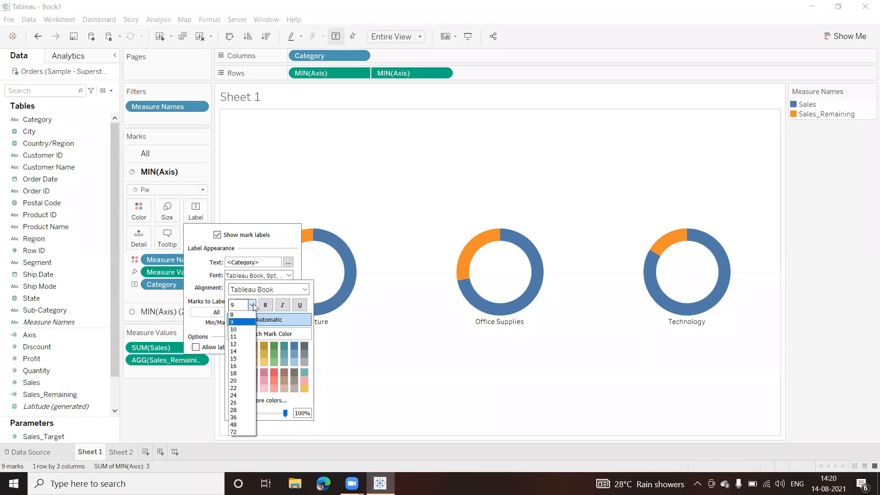
{"action": "left_click", "coordinate": [236, 352]}
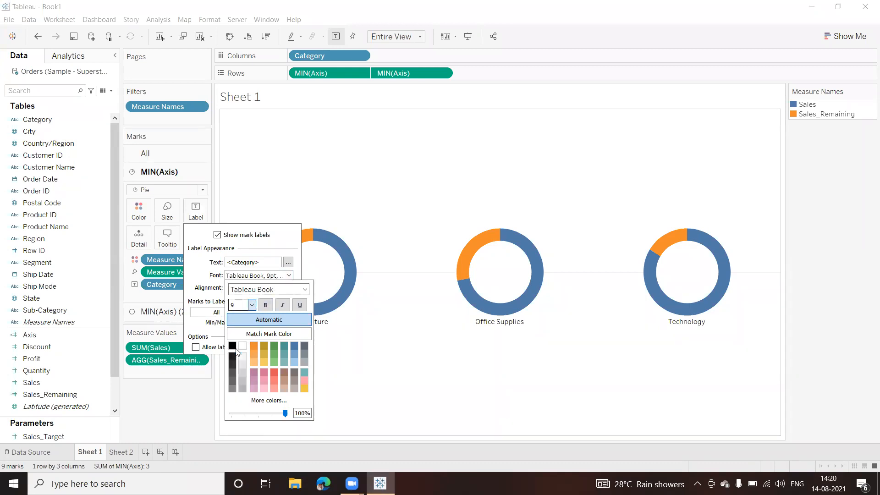
{"action": "left_click", "coordinate": [266, 306]}
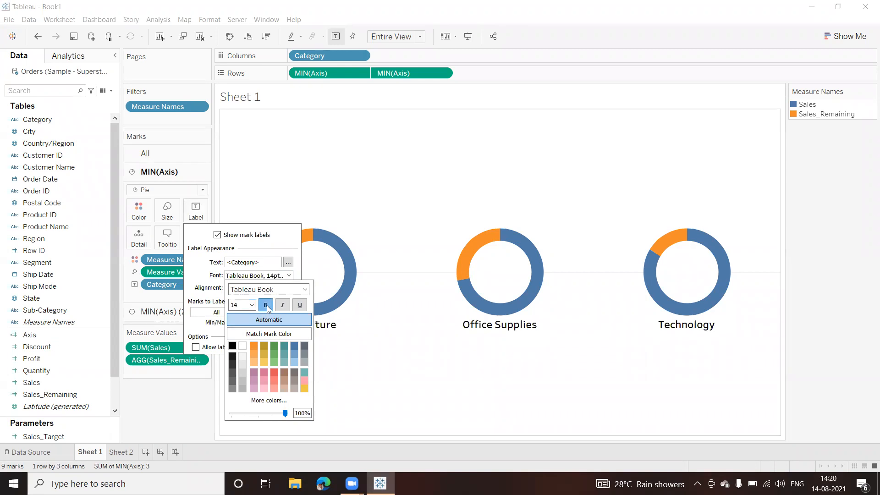
{"action": "left_click", "coordinate": [212, 294]}
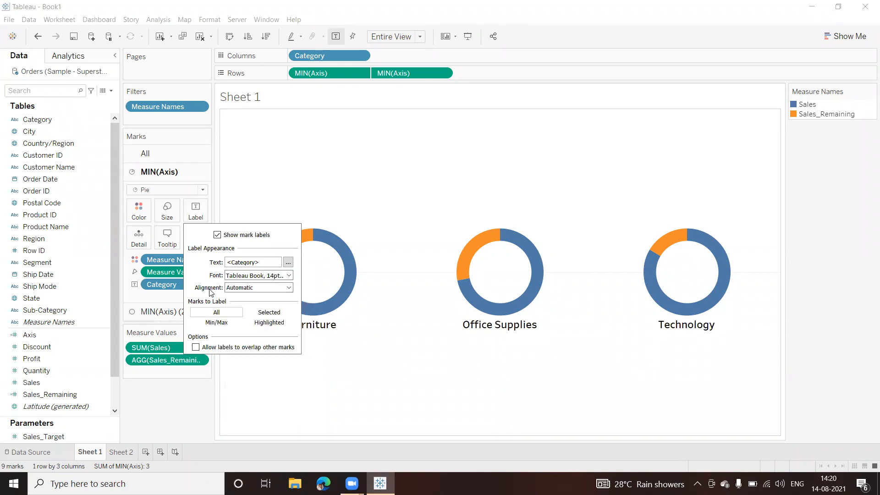
Step: Align the category labels horizontally centered and vertically at the top, above each donut
{"action": "left_click", "coordinate": [289, 287]}
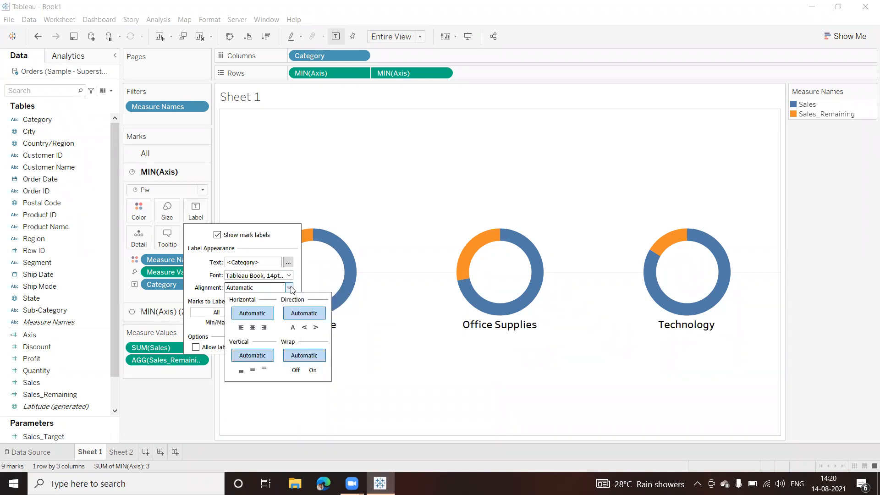
{"action": "left_click", "coordinate": [252, 328]}
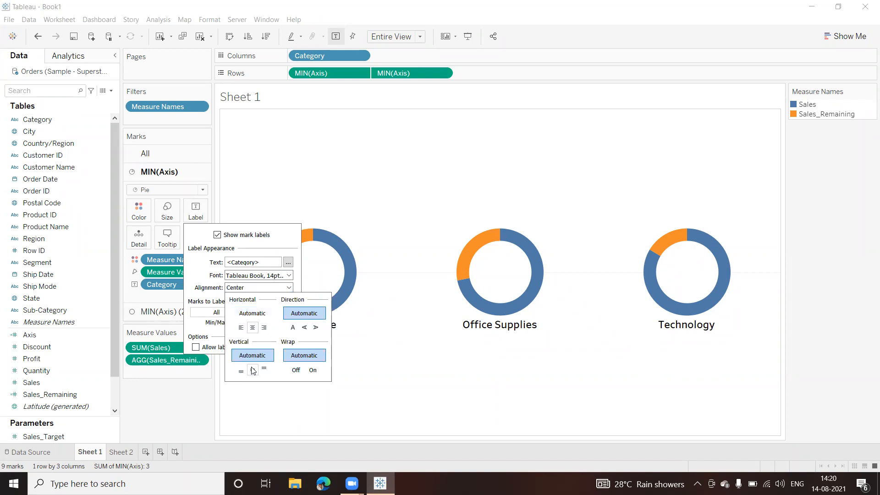
{"action": "left_click", "coordinate": [265, 370]}
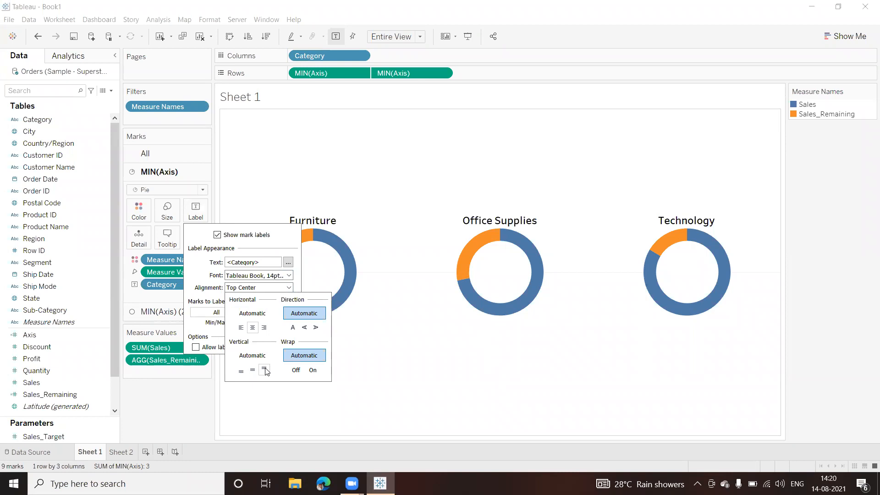
Step: Enlarge the category labels to font size 16
{"action": "left_click", "coordinate": [281, 276]}
{"action": "left_click", "coordinate": [266, 304]}
{"action": "left_click", "coordinate": [252, 305]}
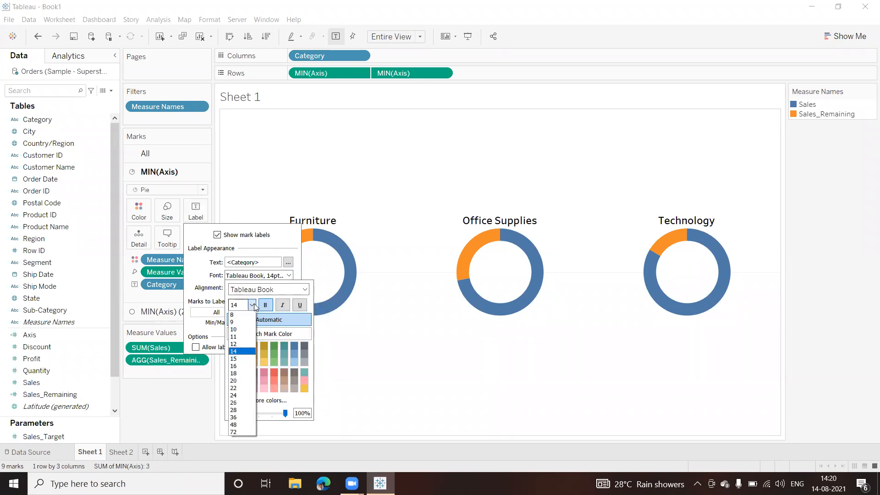
{"action": "left_click", "coordinate": [234, 366]}
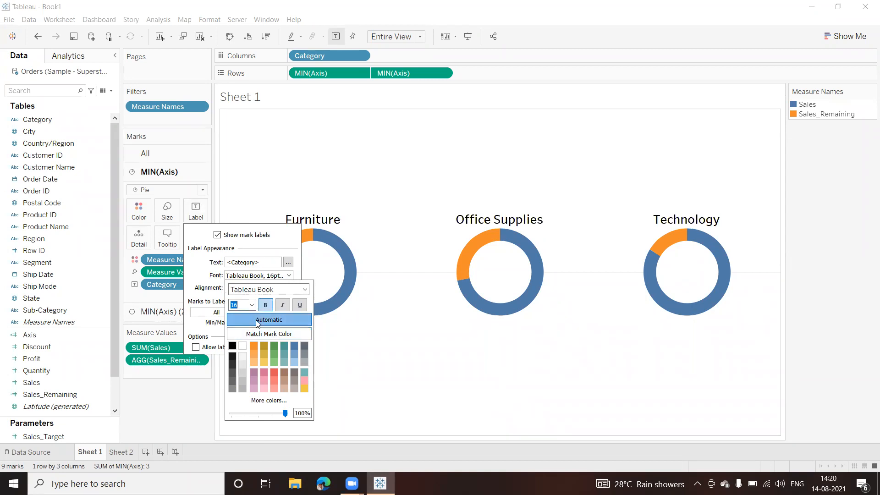
{"action": "left_click", "coordinate": [193, 278]}
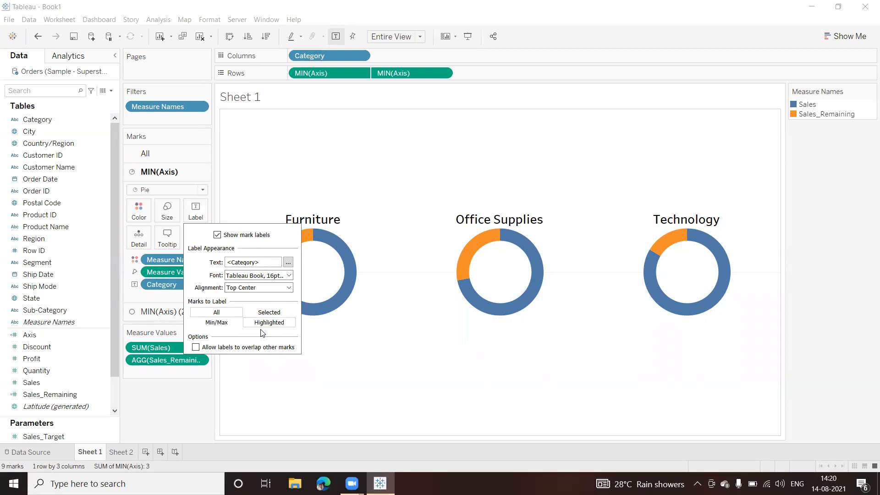
{"action": "left_click", "coordinate": [332, 384]}
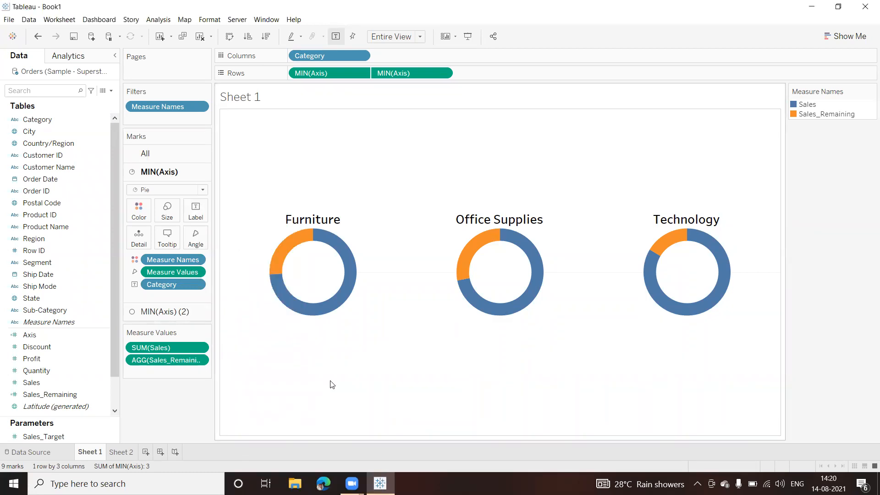
Step: Delete all the tooltip text of the MIN(Axis) (2) circles in the donut holes
{"action": "mouse_move", "coordinate": [322, 290]}
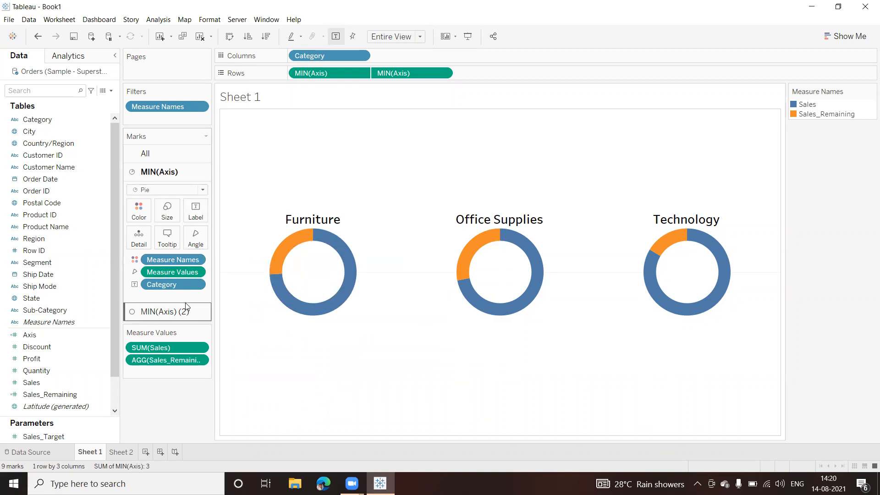
{"action": "left_click", "coordinate": [165, 313]}
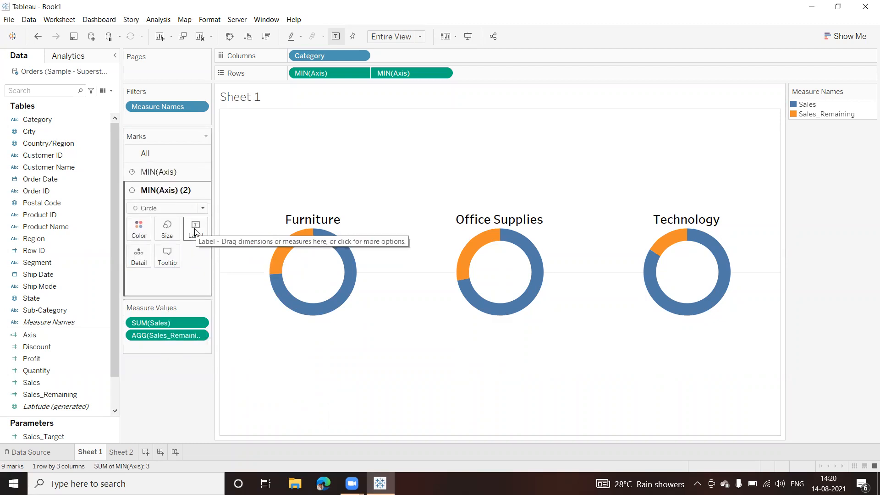
{"action": "left_click", "coordinate": [168, 258]}
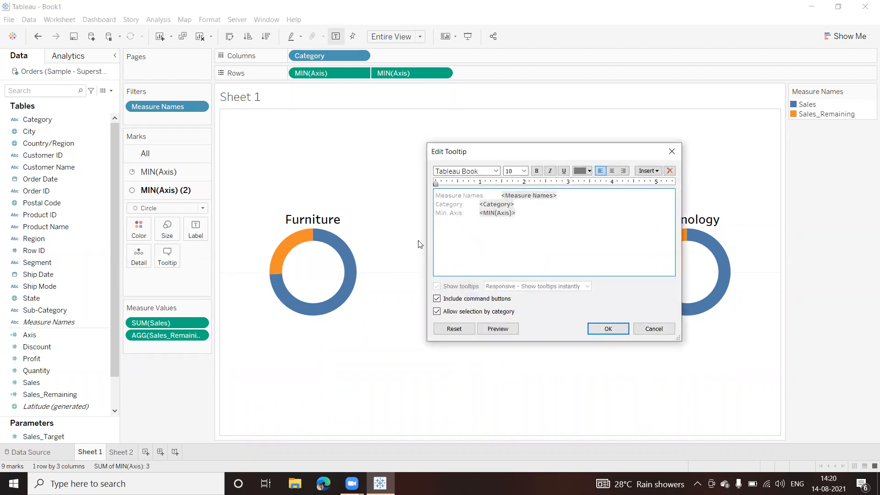
{"action": "left_click", "coordinate": [521, 230]}
{"action": "left_click_drag", "start_coordinate": [522, 211], "coordinate": [433, 194]}
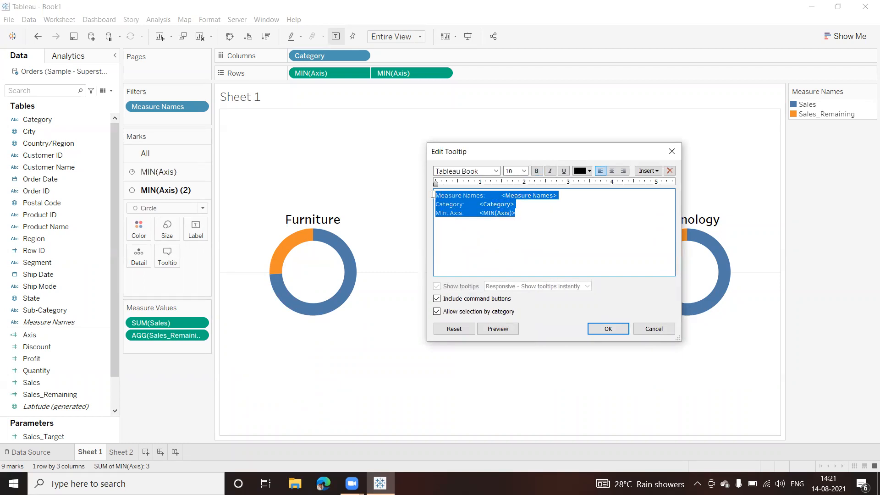
{"action": "key", "text": "Delete"}
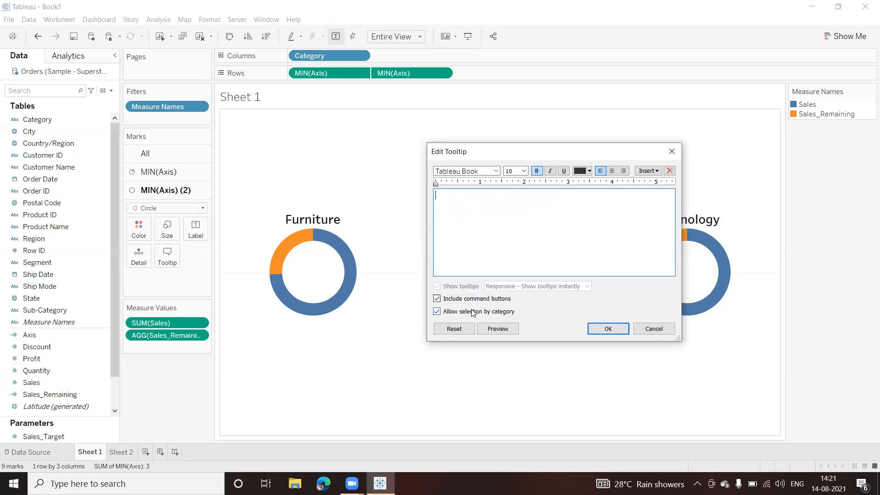
{"action": "left_click", "coordinate": [614, 330]}
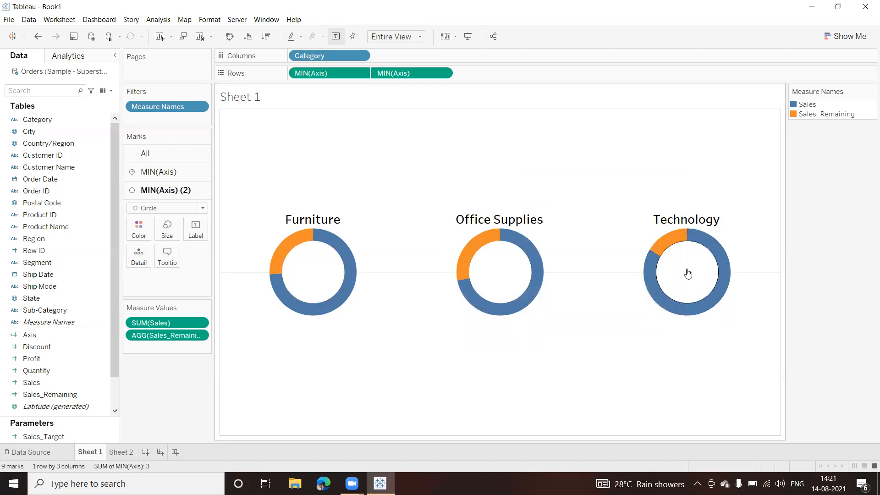
Step: Remove the Category and Min. Axis lines from the tooltip of the MIN(Axis) pies
{"action": "mouse_move", "coordinate": [321, 239]}
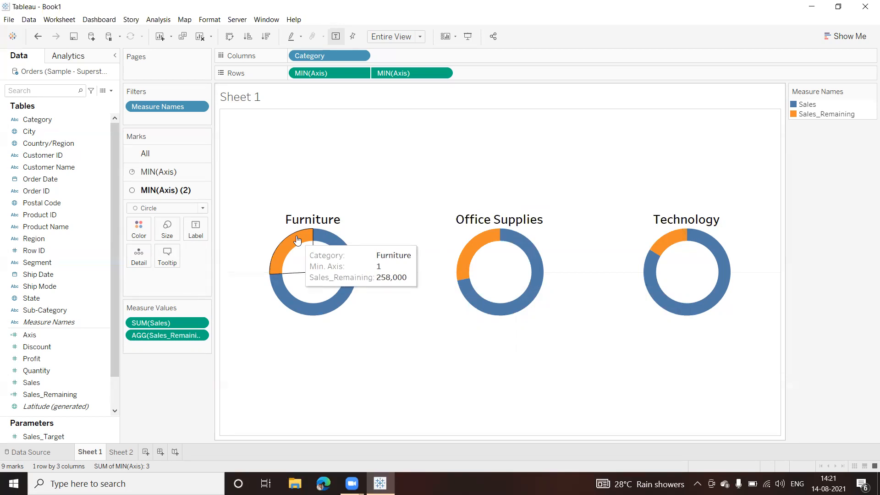
{"action": "left_click", "coordinate": [161, 173]}
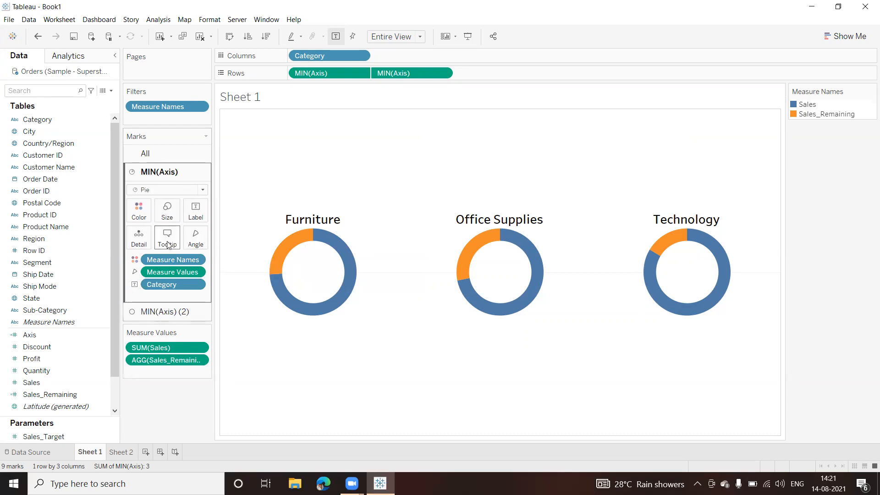
{"action": "left_click", "coordinate": [167, 237]}
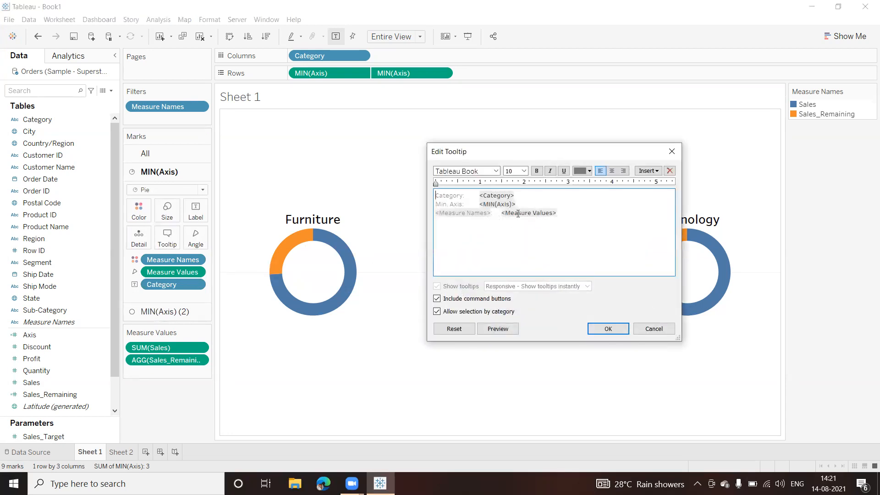
{"action": "left_click_drag", "start_coordinate": [518, 204], "coordinate": [435, 197]}
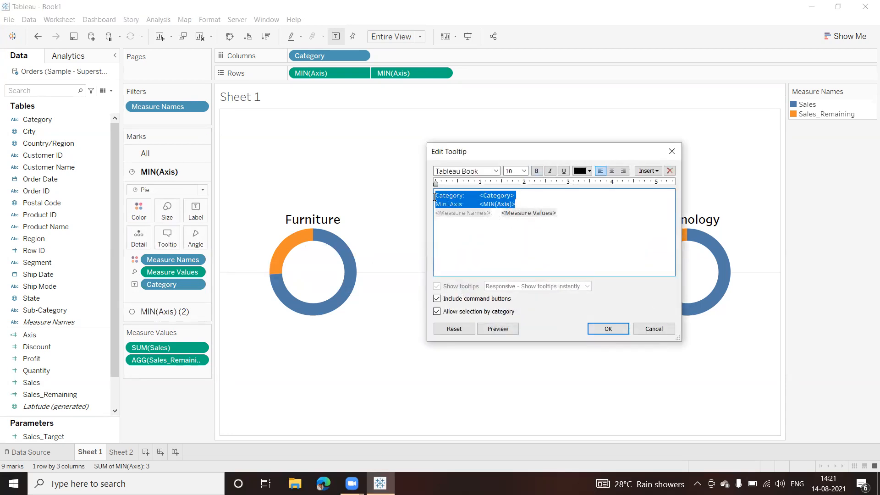
{"action": "key", "text": "BackSpace"}
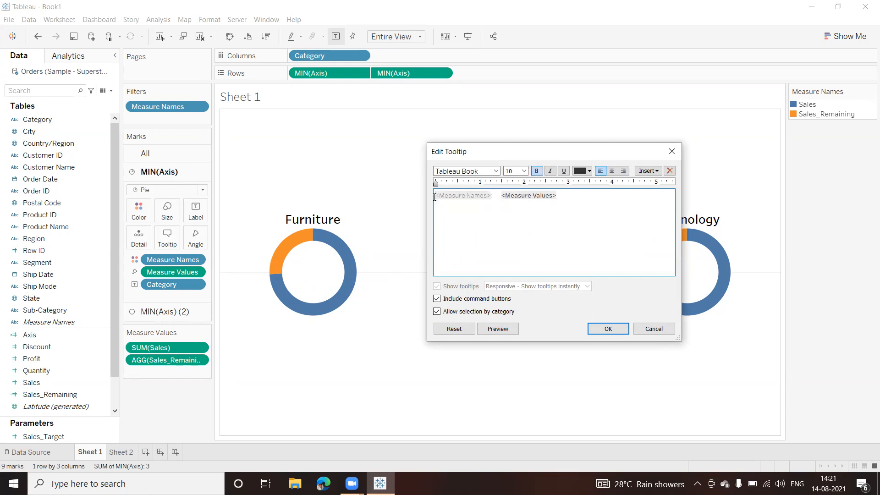
Step: Set the remaining Measure Names and Measure Values tooltip line to font size 12 and check it on the Office Supplies donut
{"action": "left_click_drag", "start_coordinate": [575, 198], "coordinate": [436, 197]}
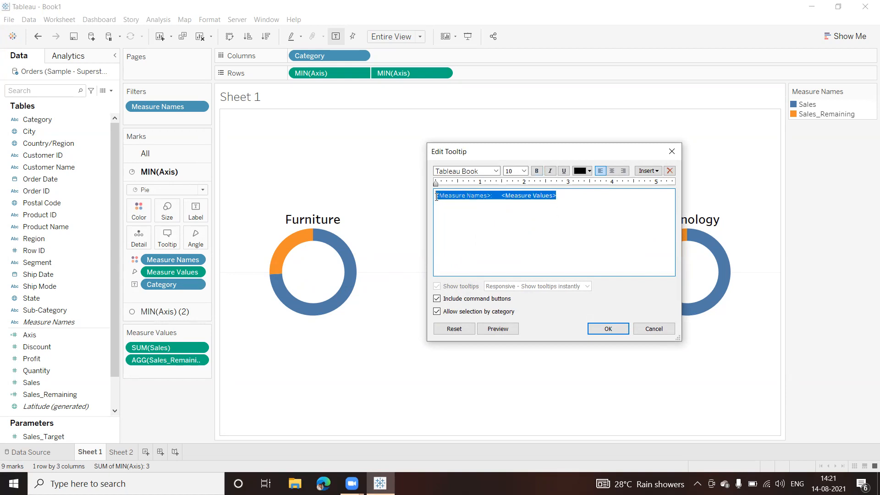
{"action": "left_click", "coordinate": [524, 170]}
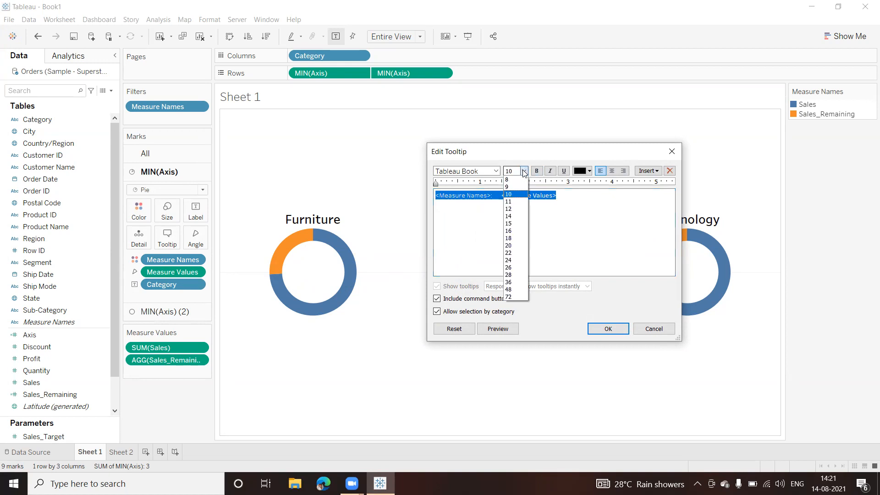
{"action": "left_click", "coordinate": [510, 210]}
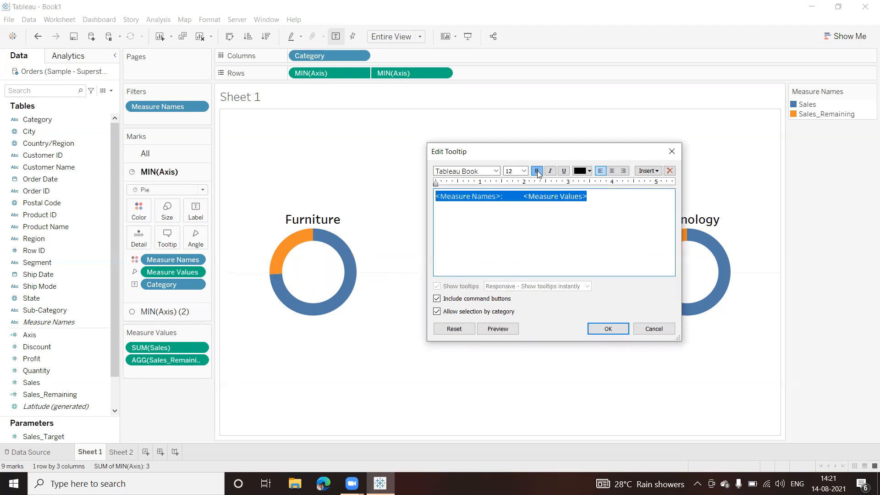
{"action": "left_click", "coordinate": [605, 331]}
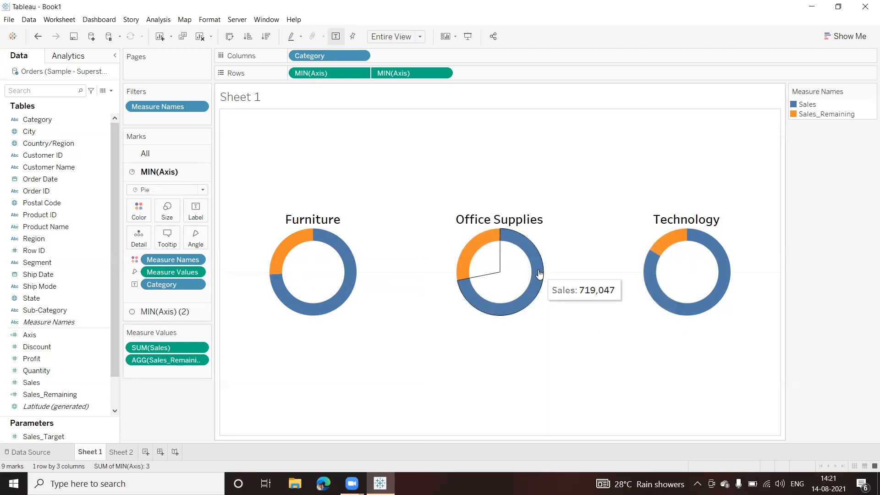
{"action": "mouse_move", "coordinate": [476, 246]}
{"action": "mouse_move", "coordinate": [533, 256]}
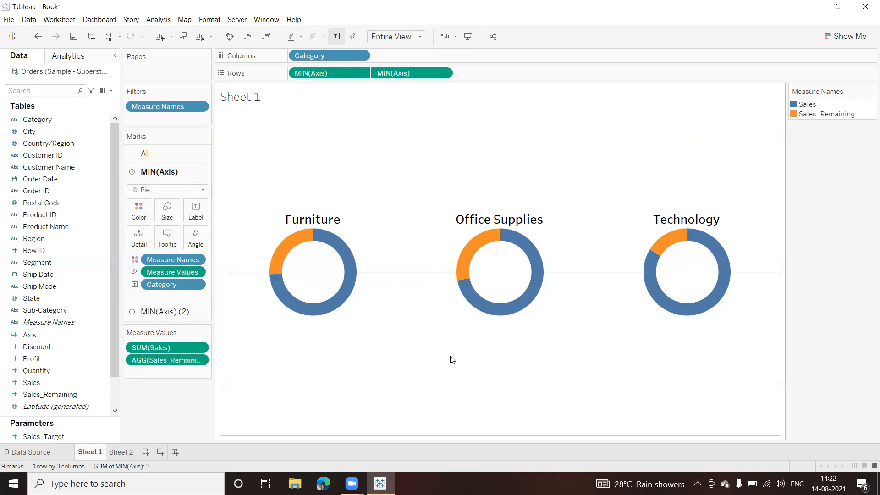
Step: Open the line formatting for the worksheet and set its zero lines to None
{"action": "right_click", "coordinate": [366, 143]}
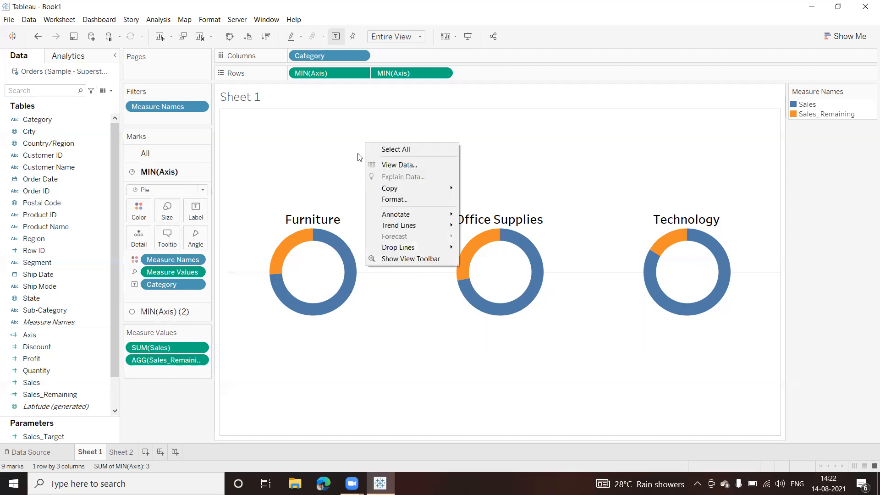
{"action": "left_click", "coordinate": [399, 200]}
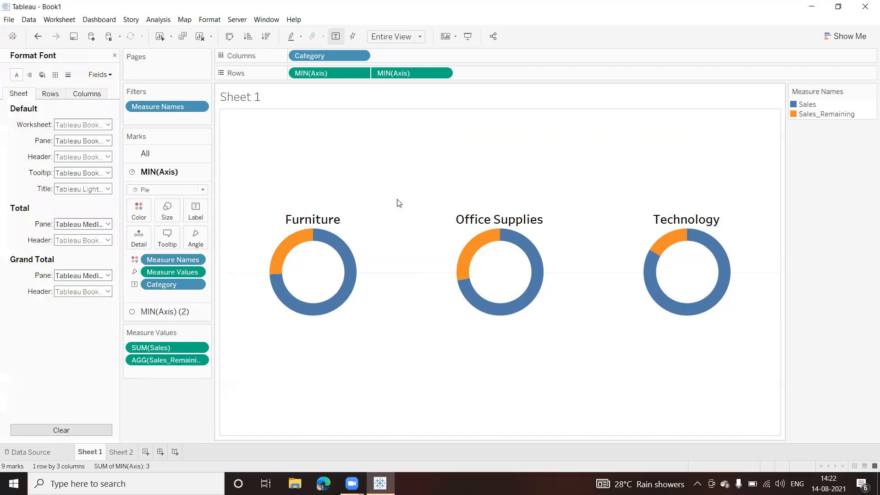
{"action": "left_click", "coordinate": [68, 75]}
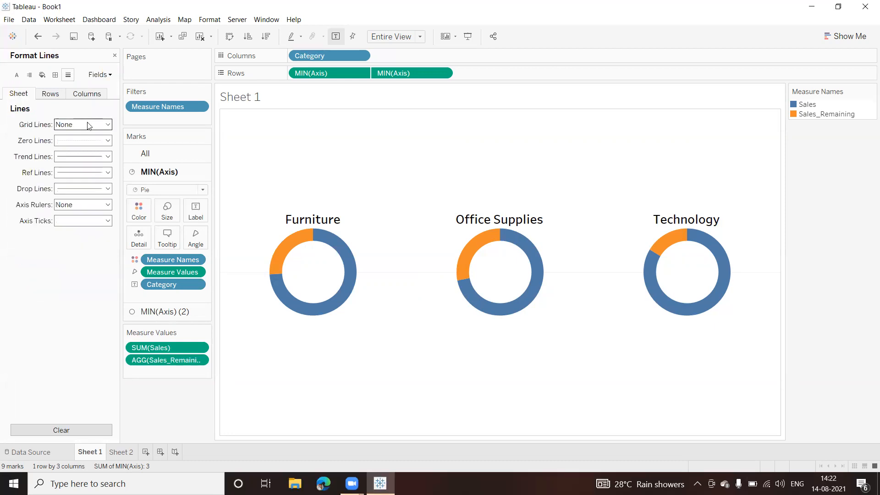
{"action": "left_click", "coordinate": [107, 143]}
{"action": "left_click", "coordinate": [96, 154]}
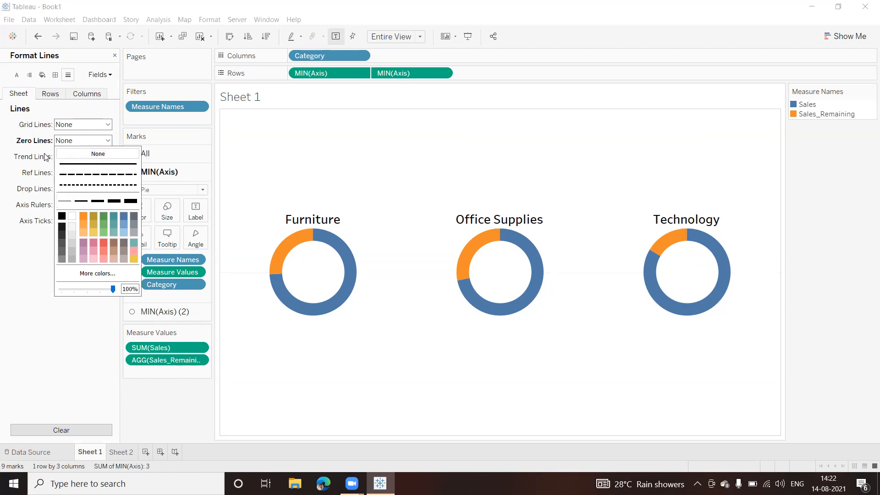
Step: Set the worksheet's trend lines, reference lines, drop lines and axis ticks to None
{"action": "left_click", "coordinate": [46, 157]}
{"action": "left_click", "coordinate": [76, 156]}
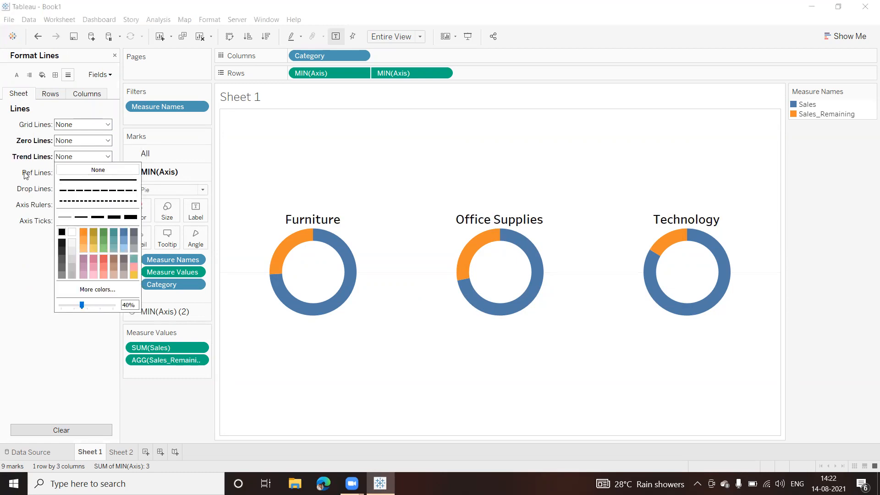
{"action": "left_click", "coordinate": [25, 176]}
{"action": "left_click", "coordinate": [82, 173]}
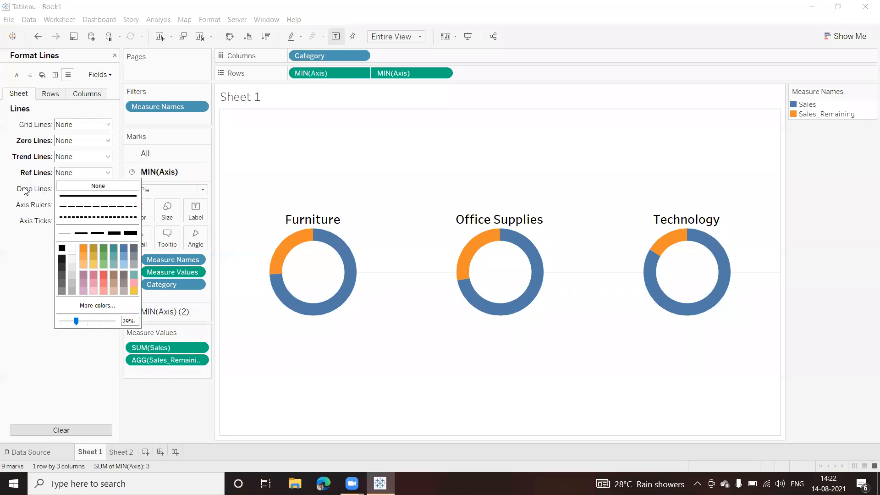
{"action": "left_click", "coordinate": [25, 190]}
{"action": "left_click", "coordinate": [99, 188]}
{"action": "left_click", "coordinate": [71, 203]}
{"action": "left_click", "coordinate": [33, 205]}
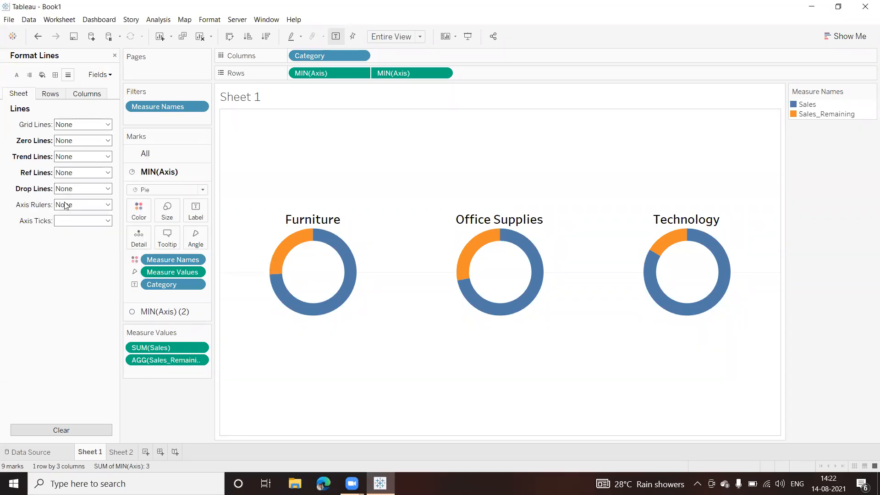
{"action": "left_click", "coordinate": [74, 224]}
{"action": "left_click", "coordinate": [74, 234]}
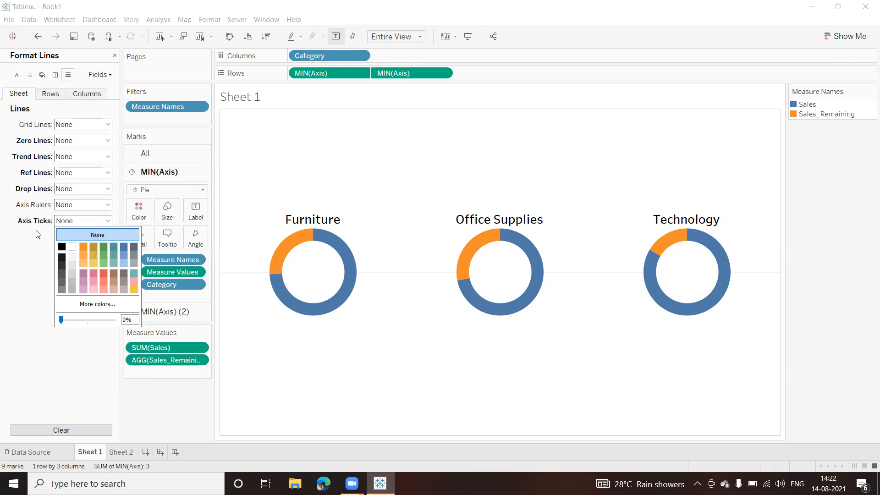
Step: Set the row grid lines to None, check the column line settings and close the line formatting
{"action": "left_click", "coordinate": [50, 95]}
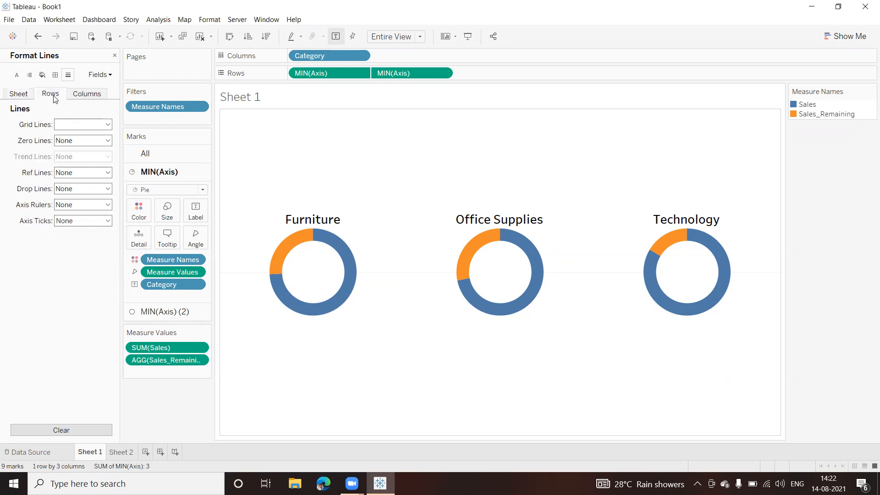
{"action": "left_click", "coordinate": [106, 124]}
{"action": "left_click", "coordinate": [84, 138]}
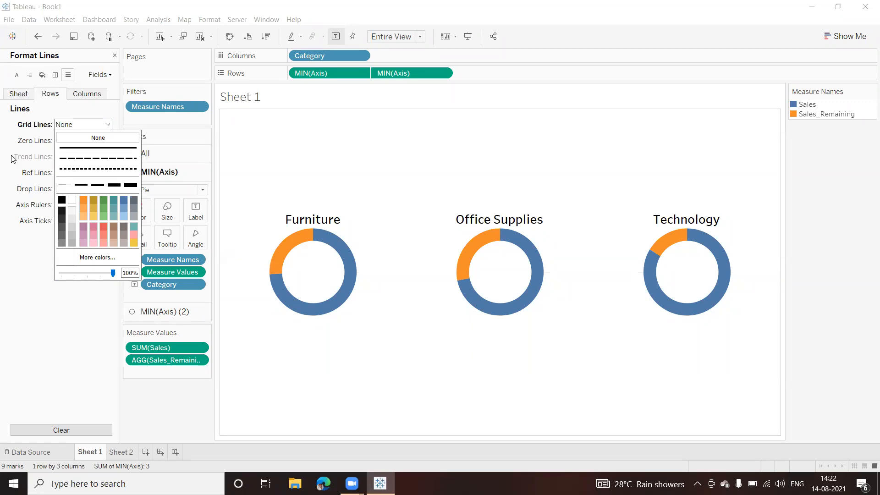
{"action": "left_click", "coordinate": [92, 95]}
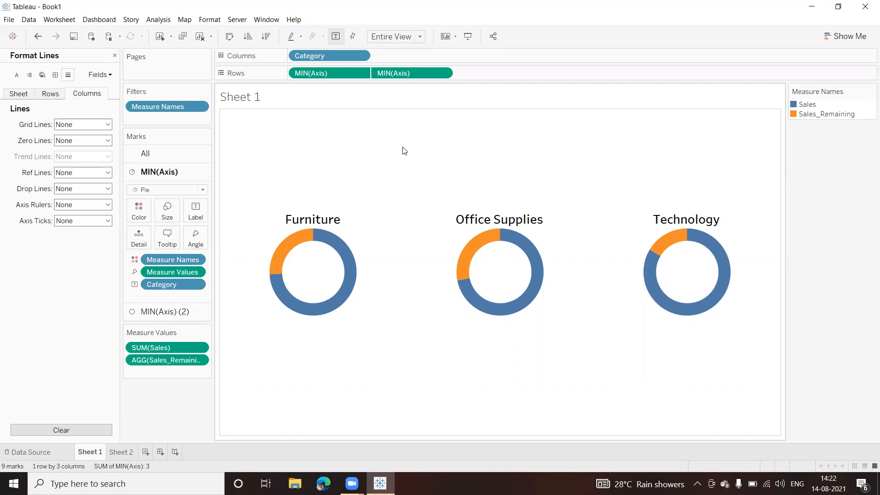
{"action": "mouse_move", "coordinate": [329, 252]}
{"action": "left_click", "coordinate": [115, 55]}
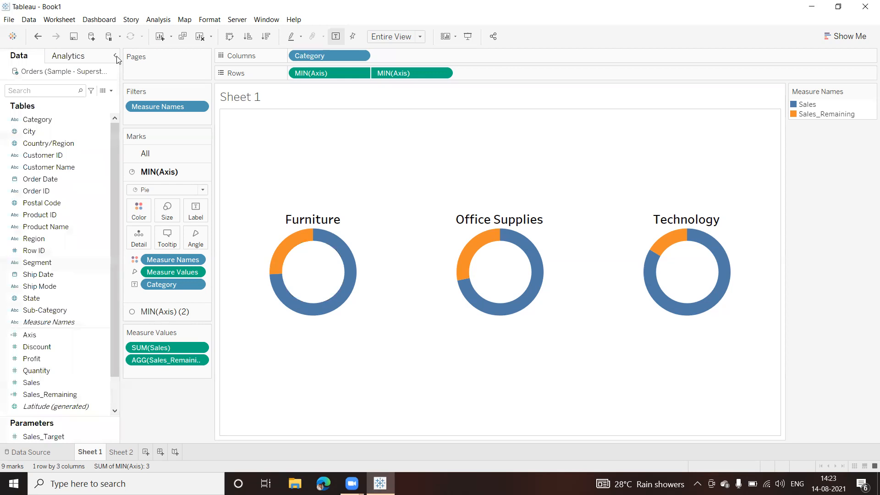
Step: Create a calculated field named Sales_Percent
{"action": "left_click", "coordinate": [111, 92]}
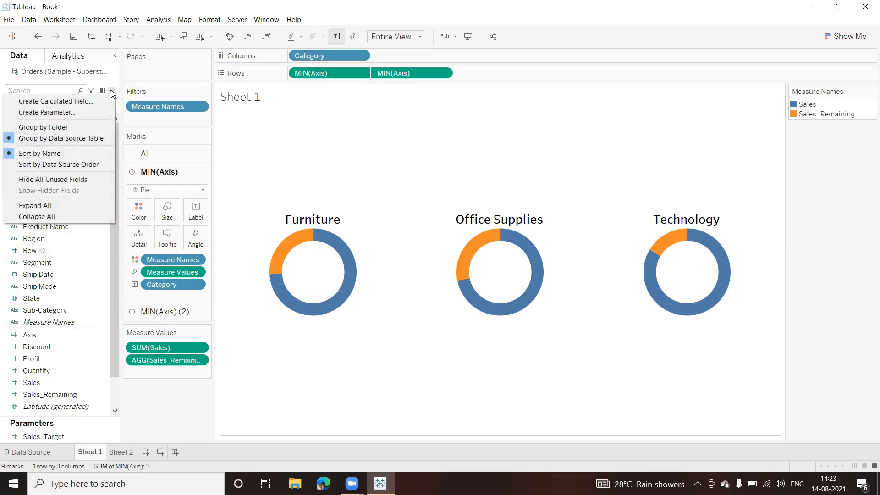
{"action": "left_click", "coordinate": [55, 100]}
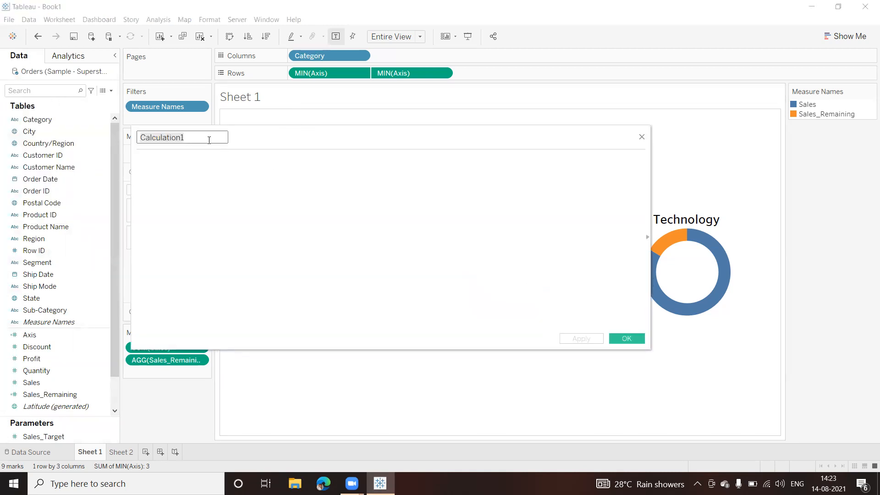
{"action": "type", "text": "Sale"}
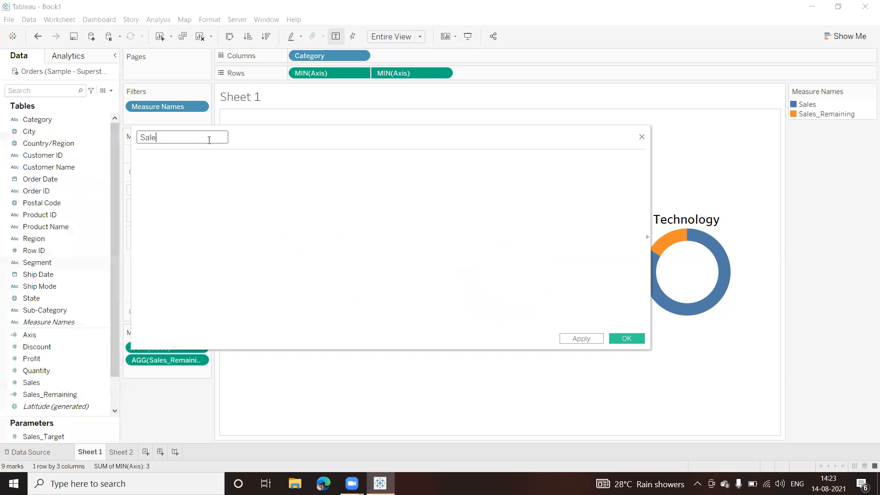
{"action": "type", "text": "s_Percent"}
Step: Define the Sales_Percent formula as SUM([Sales])/[Sales_Target] and save the calculated field
{"action": "left_click", "coordinate": [190, 159]}
{"action": "type", "text": "sum"}
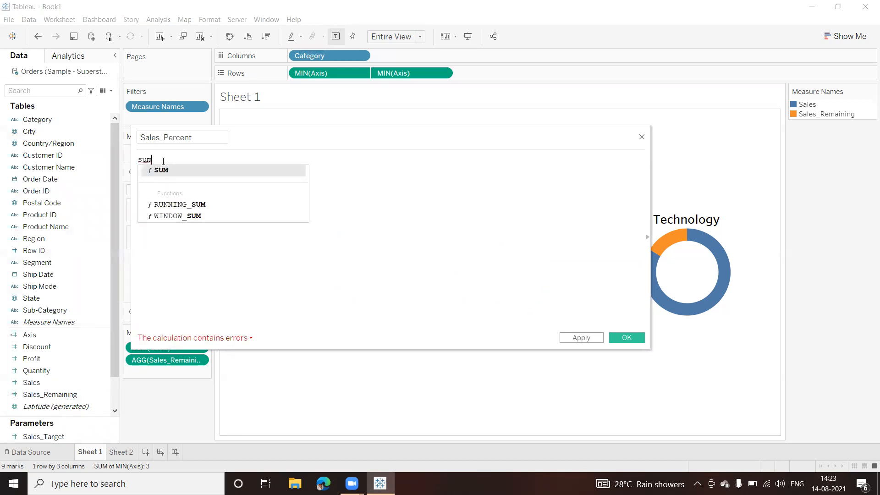
{"action": "left_click", "coordinate": [163, 171]}
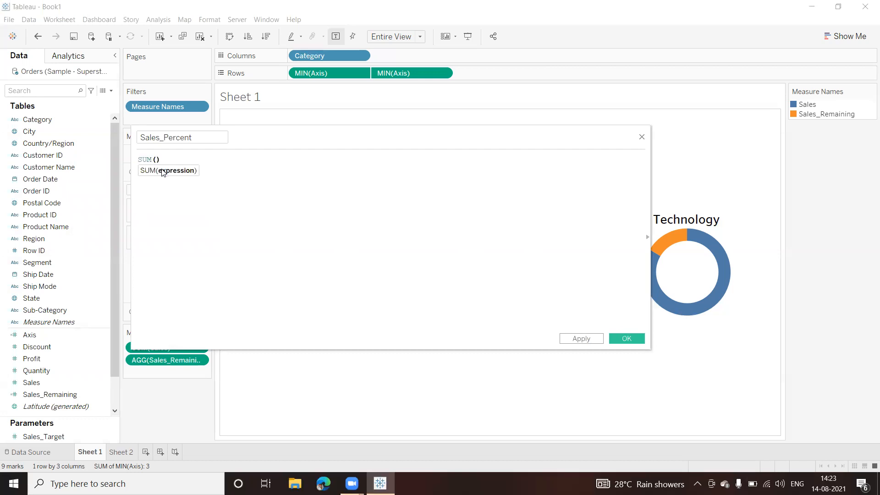
{"action": "type", "text": "sal"}
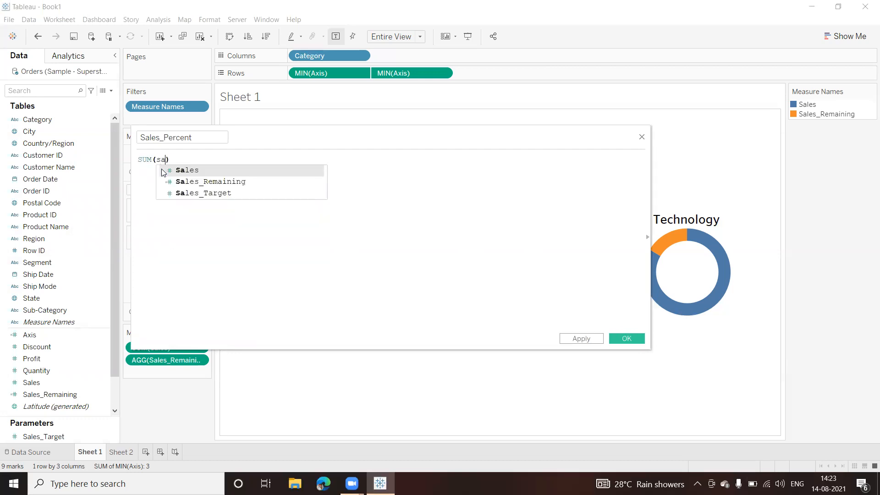
{"action": "left_click", "coordinate": [193, 171]}
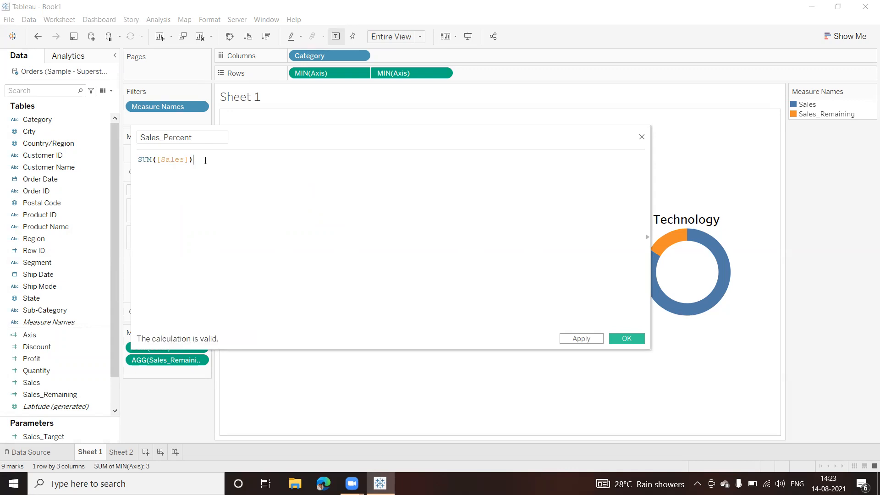
{"action": "type", "text": "/"}
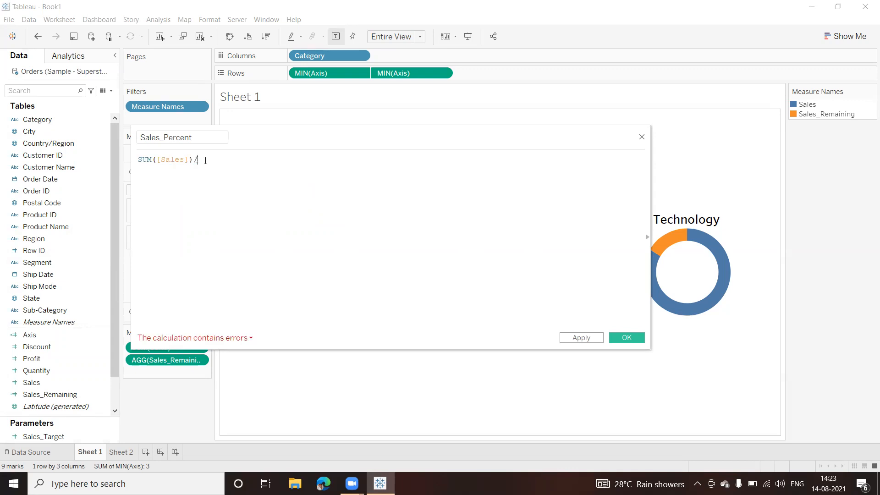
{"action": "left_click_drag", "start_coordinate": [50, 437], "coordinate": [236, 164]}
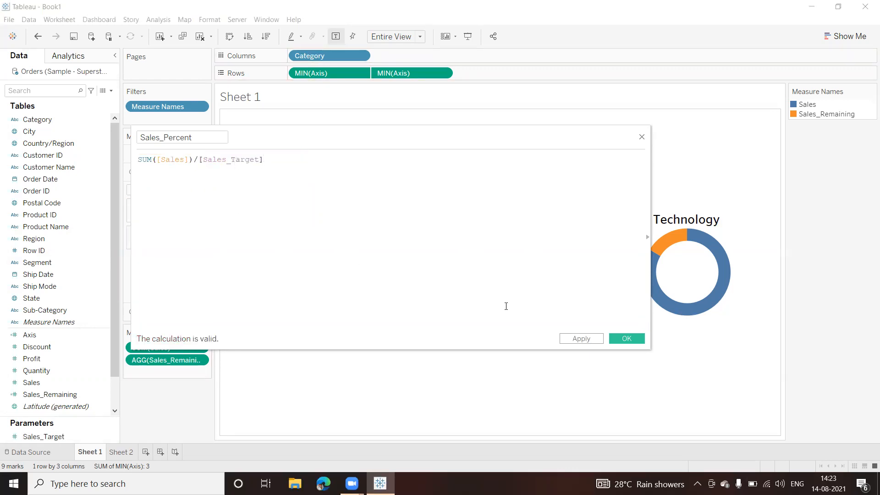
{"action": "left_click", "coordinate": [581, 340]}
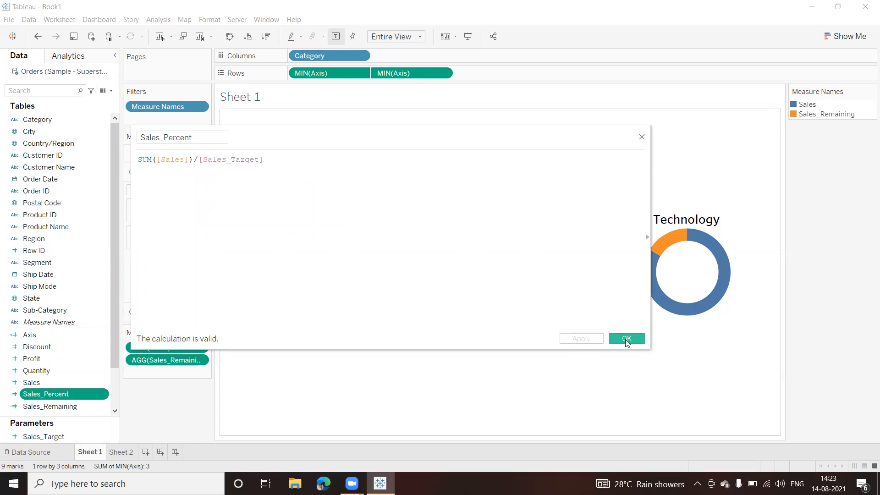
{"action": "left_click", "coordinate": [626, 339]}
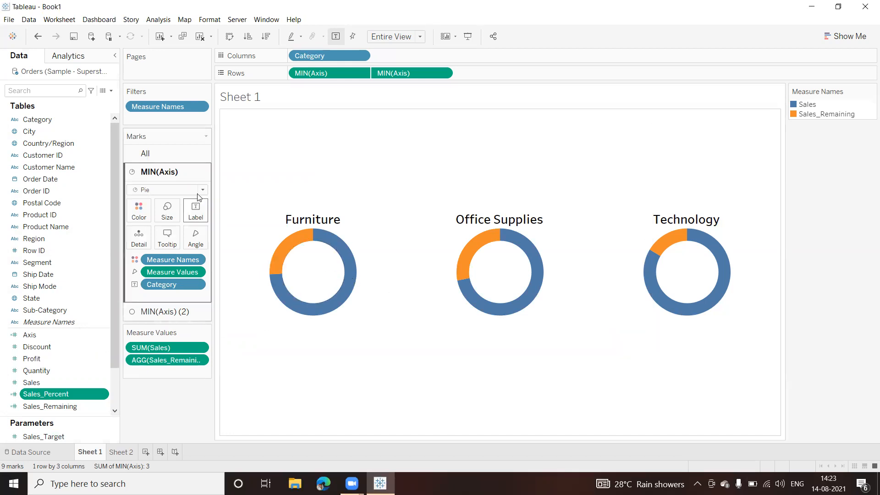
Step: Label the MIN(Axis) (2) circles with Sales_Percent and align the labels center horizontally and middle vertically
{"action": "left_click", "coordinate": [160, 311]}
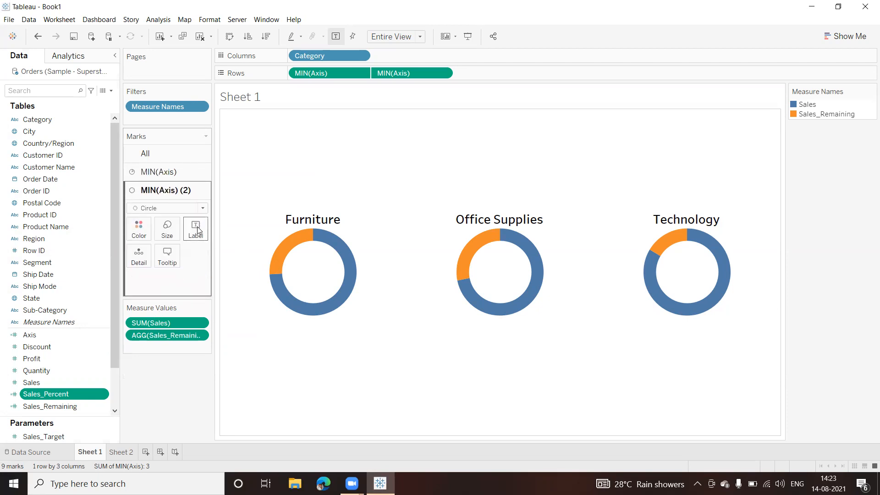
{"action": "left_click_drag", "start_coordinate": [27, 396], "coordinate": [192, 232]}
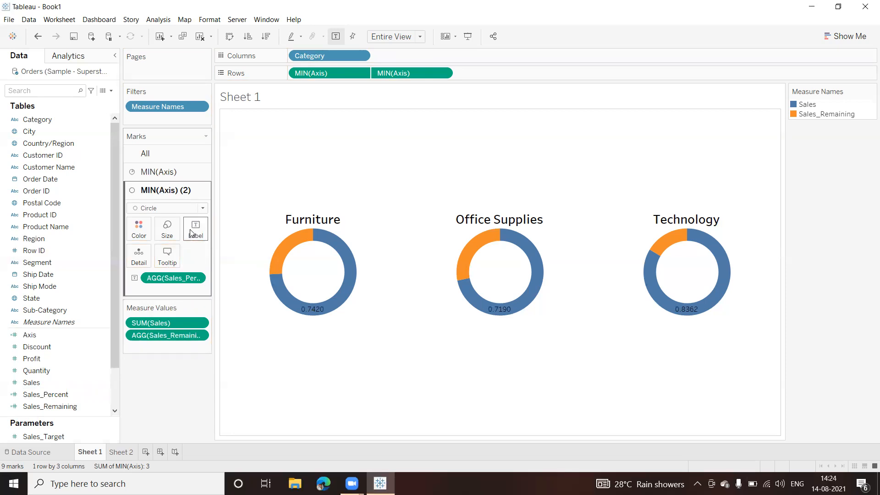
{"action": "left_click", "coordinate": [192, 233]}
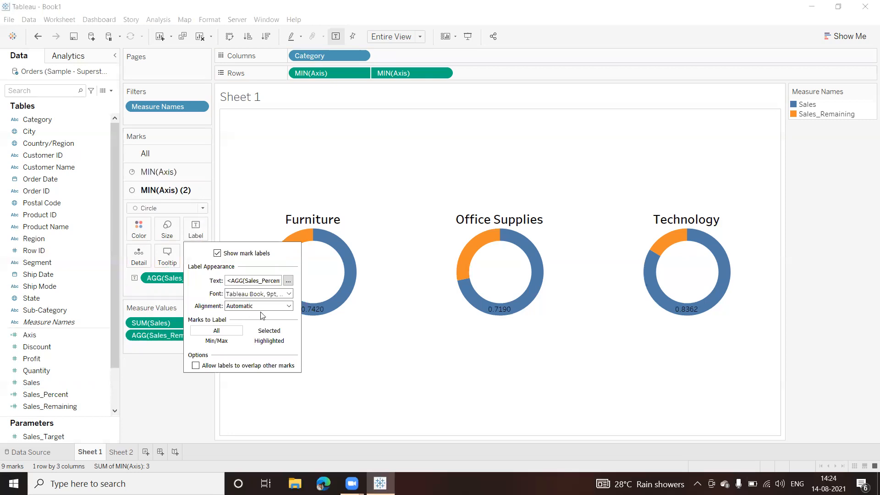
{"action": "left_click", "coordinate": [290, 307]}
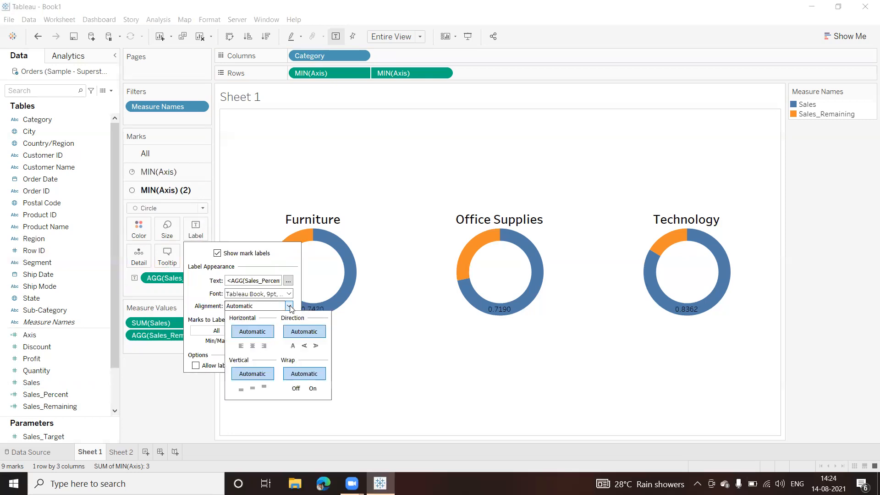
{"action": "left_click", "coordinate": [252, 346]}
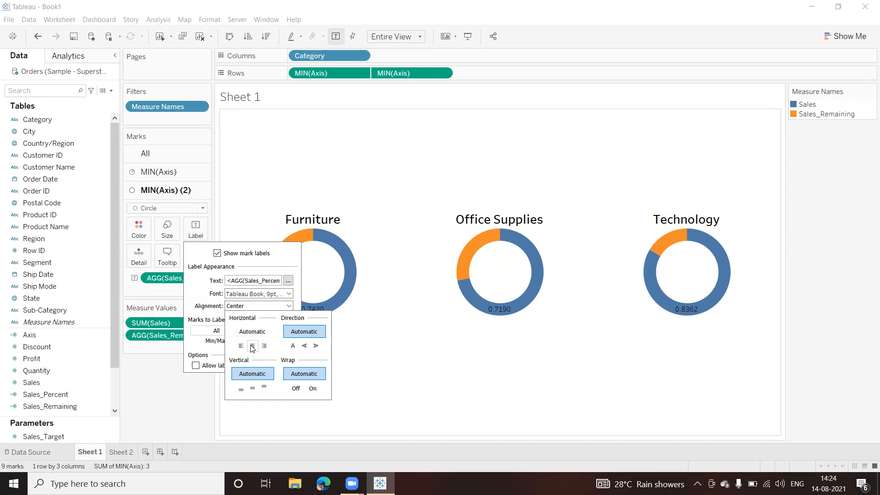
{"action": "left_click", "coordinate": [253, 389]}
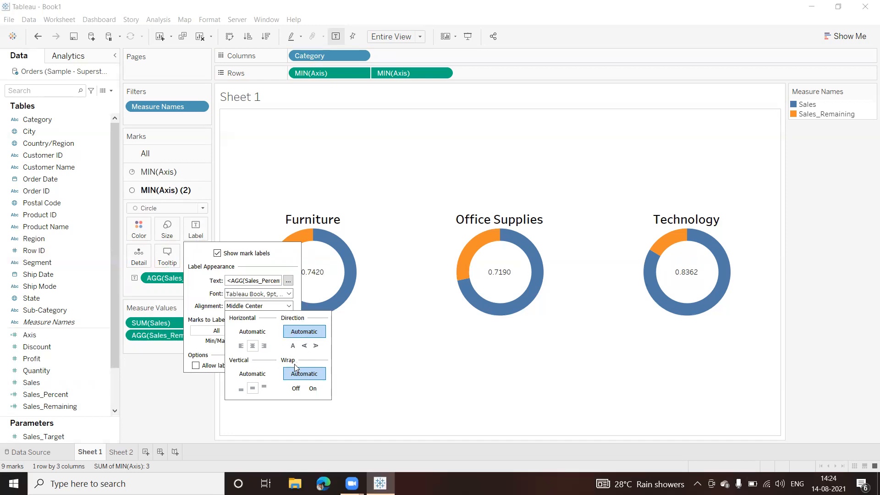
Step: Make the Sales_Percent labels in the donut holes bold at font size 14
{"action": "left_click", "coordinate": [290, 294]}
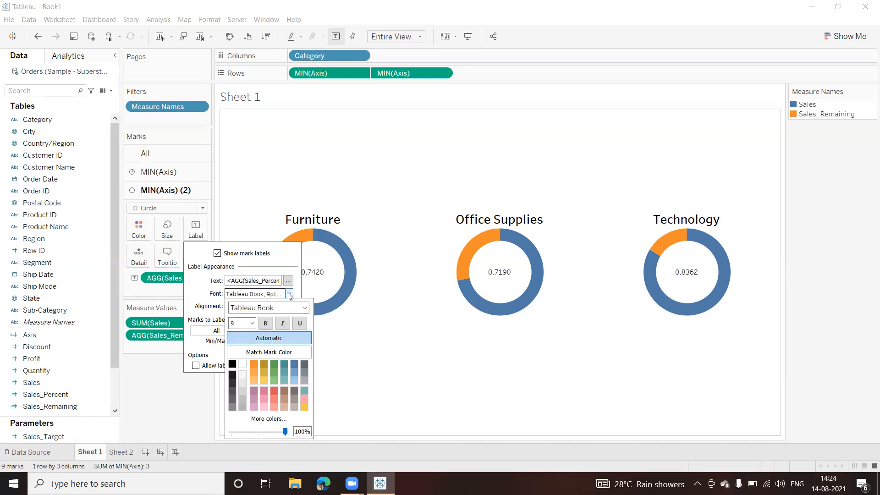
{"action": "left_click", "coordinate": [265, 324]}
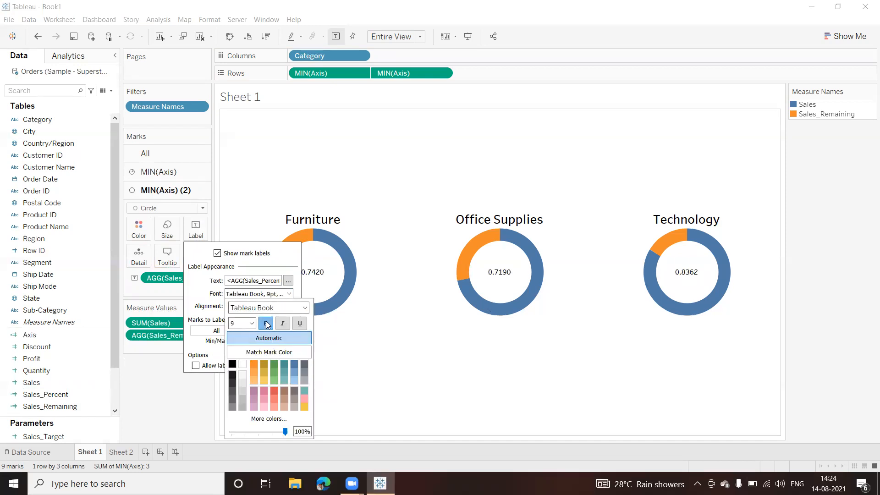
{"action": "left_click", "coordinate": [252, 324]}
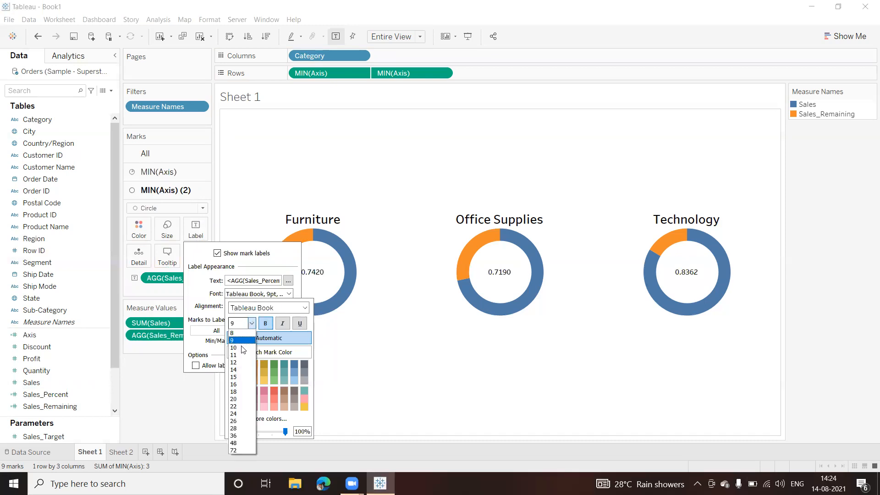
{"action": "left_click", "coordinate": [237, 362]}
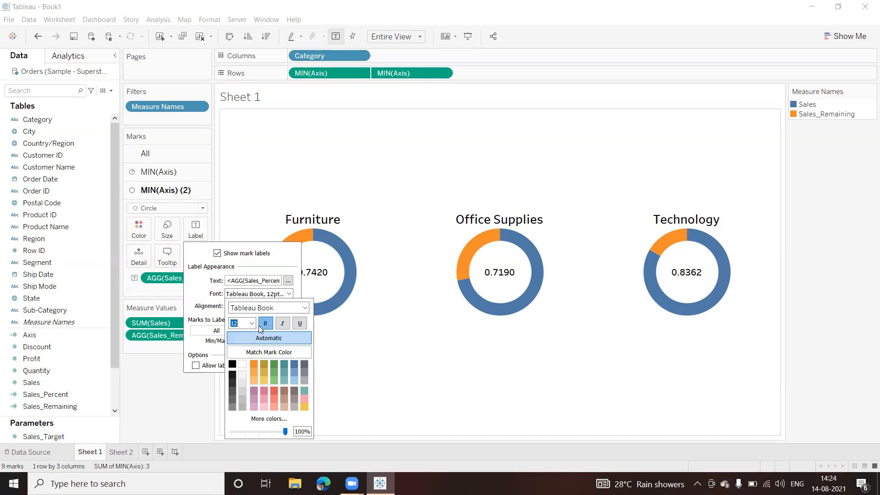
{"action": "left_click", "coordinate": [251, 324]}
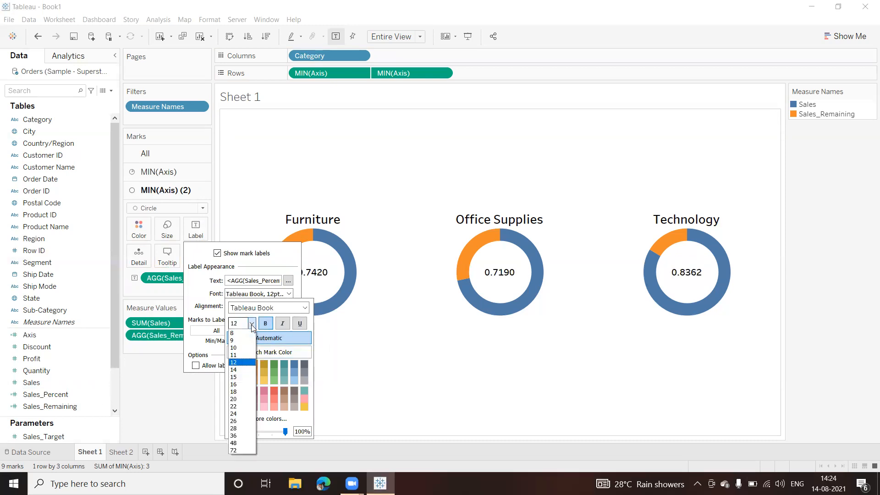
{"action": "left_click", "coordinate": [237, 370]}
{"action": "left_click", "coordinate": [345, 404]}
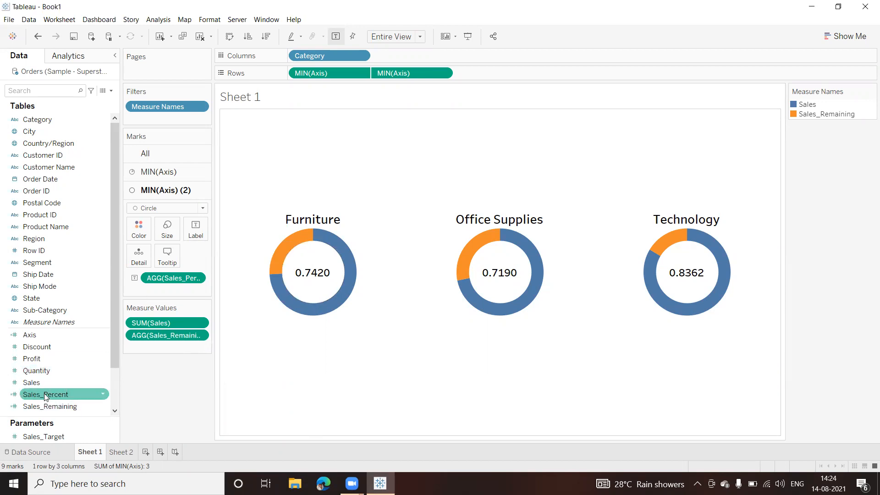
Step: Set the default number format of Sales_Percent to Percentage with 1 decimal place
{"action": "left_click", "coordinate": [103, 392]}
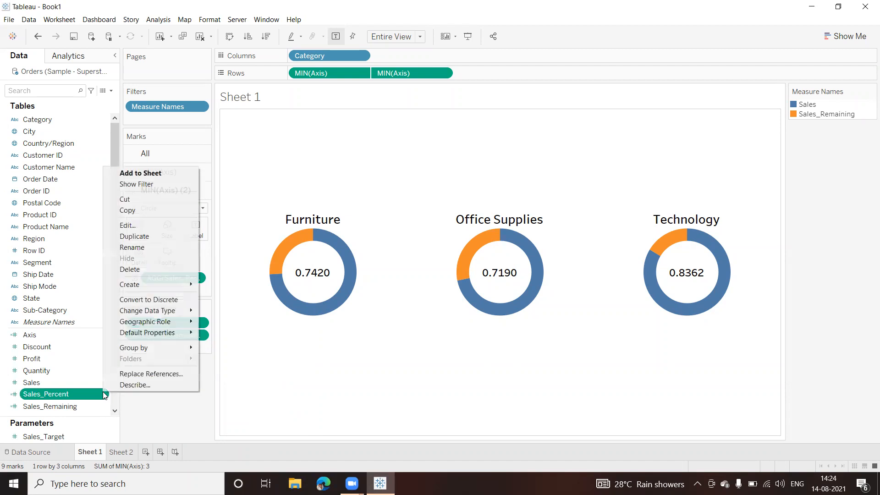
{"action": "mouse_move", "coordinate": [172, 335]}
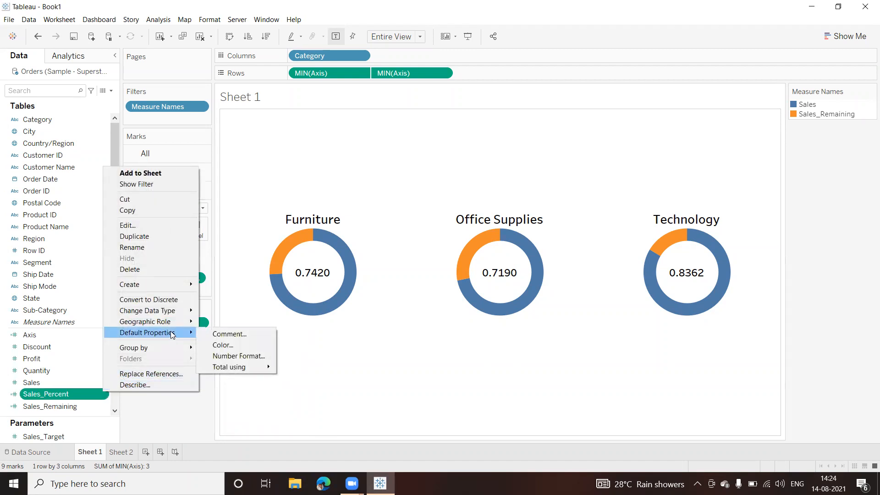
{"action": "left_click", "coordinate": [239, 356]}
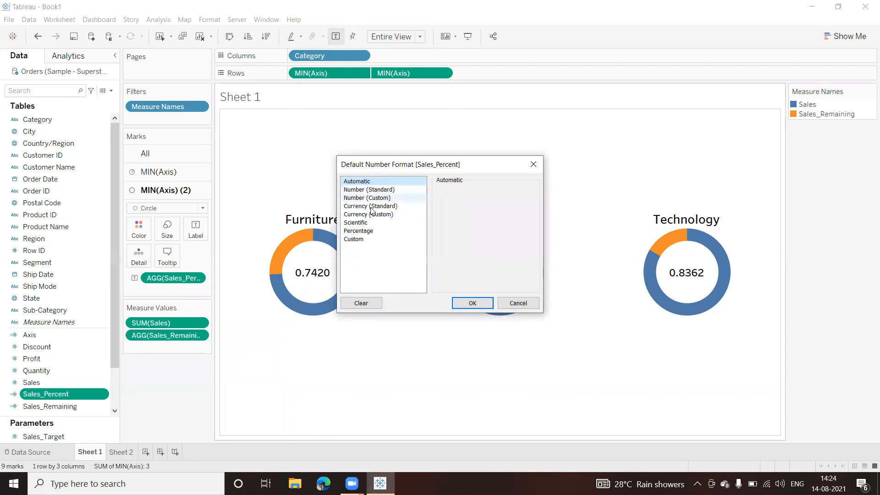
{"action": "left_click", "coordinate": [366, 231]}
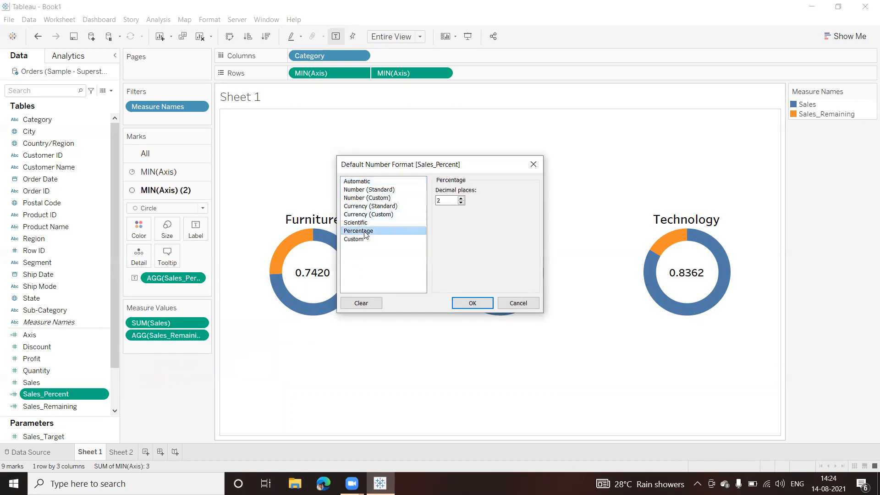
{"action": "left_click", "coordinate": [462, 204]}
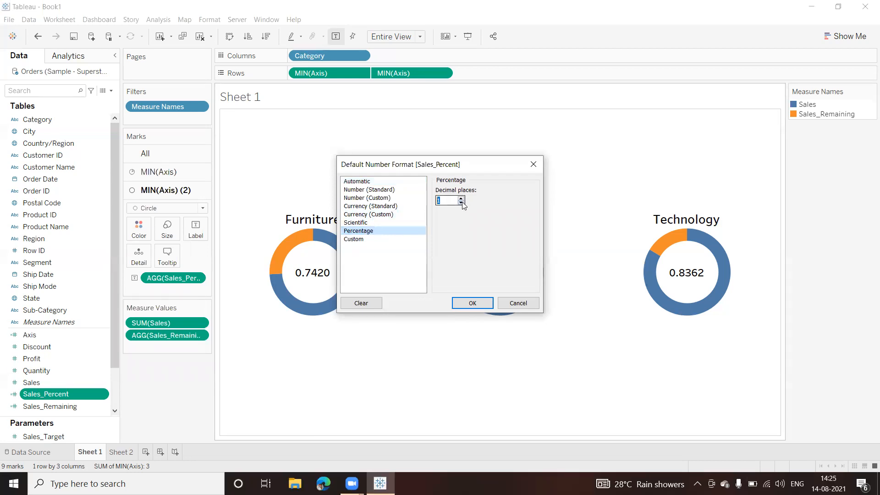
{"action": "left_click", "coordinate": [473, 303]}
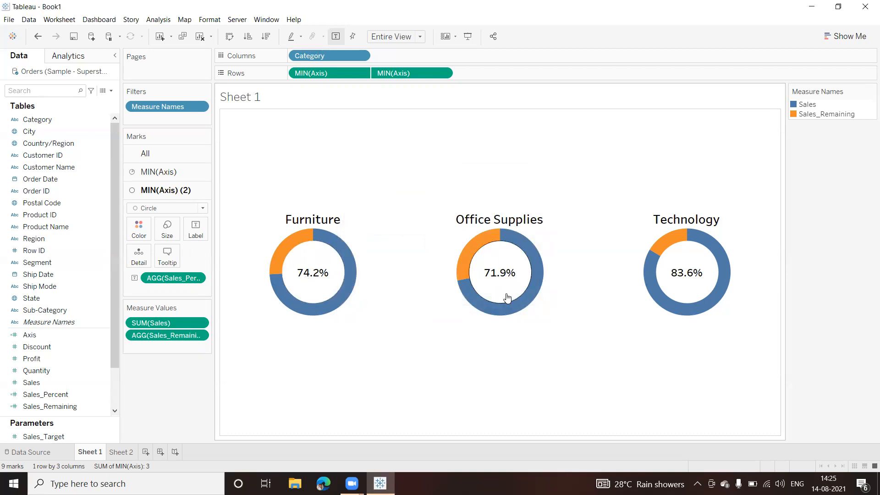
Step: Move the Measure Names color legend below the Measure Values card and show the Sales_Target parameter control
{"action": "mouse_move", "coordinate": [537, 259]}
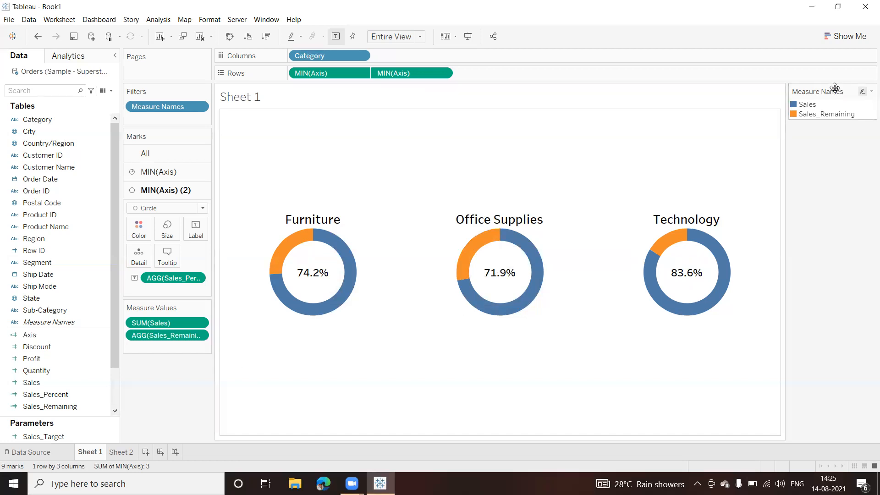
{"action": "left_click_drag", "start_coordinate": [835, 87], "coordinate": [161, 379]}
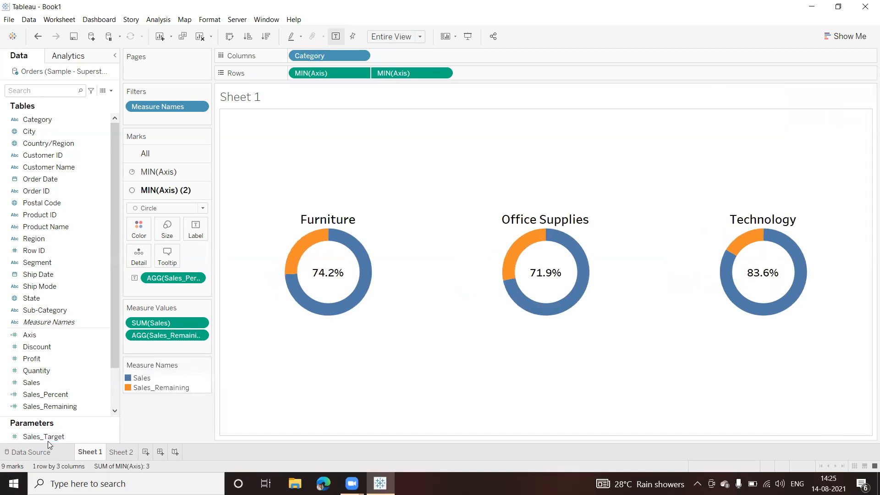
{"action": "left_click", "coordinate": [113, 439]}
{"action": "left_click", "coordinate": [112, 437]}
{"action": "left_click", "coordinate": [112, 436]}
{"action": "left_click", "coordinate": [112, 436]}
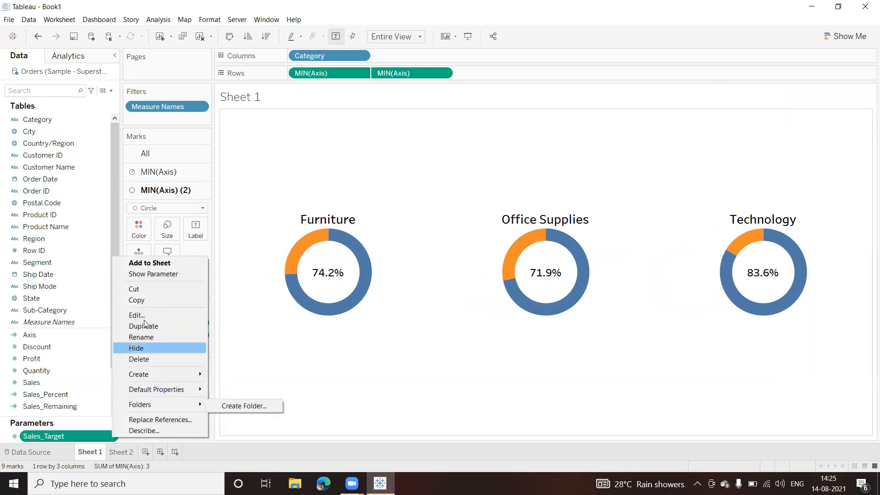
{"action": "left_click", "coordinate": [152, 273]}
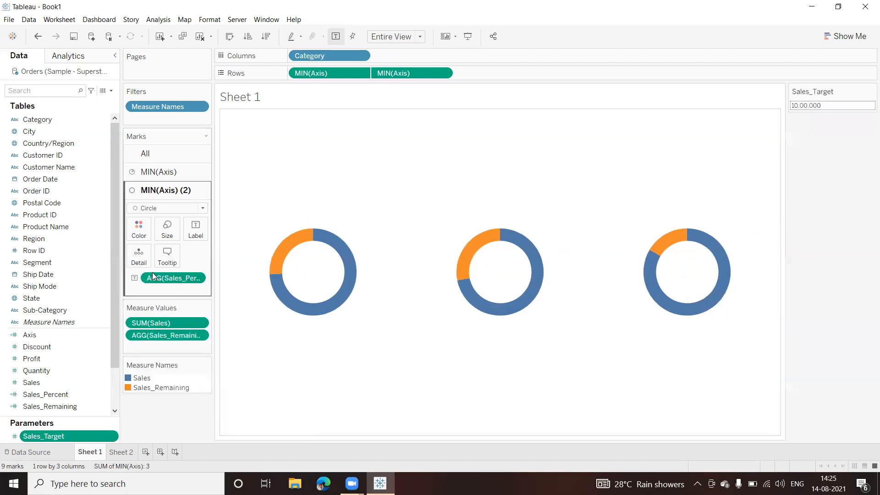
Step: Set the Sales_Target parameter to 10,00,00,000 to test the donut charts
{"action": "left_click", "coordinate": [844, 105]}
{"action": "left_click", "coordinate": [844, 105]}
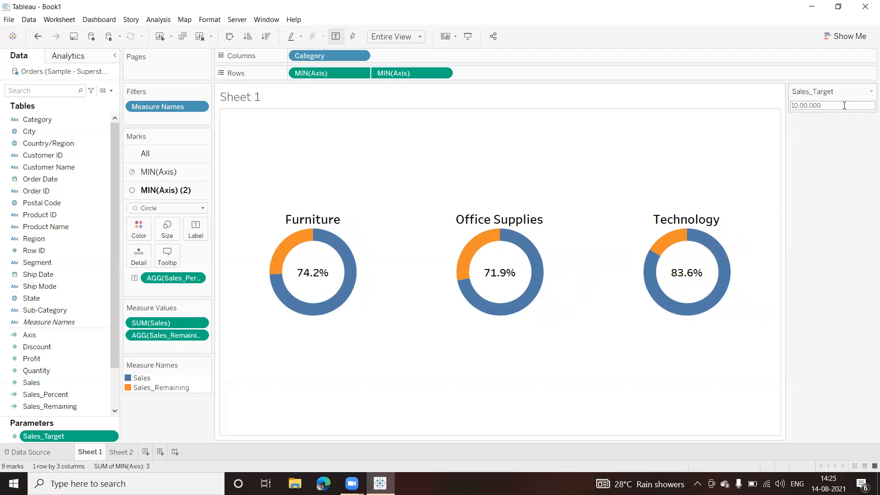
{"action": "type", "text": "0"}
{"action": "type", "text": "00"}
{"action": "key", "text": "Return"}
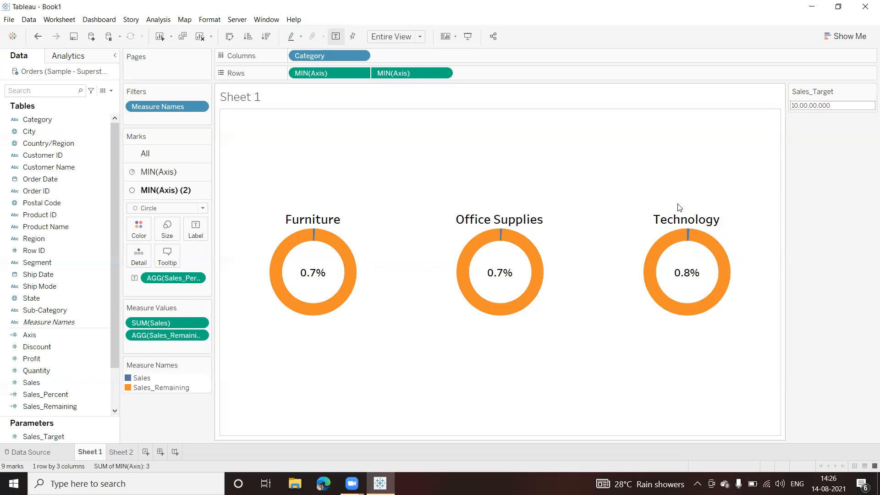
Step: Reduce the Sales_Target parameter to 1,00,00,000
{"action": "left_click", "coordinate": [835, 105]}
{"action": "left_click", "coordinate": [835, 105]}
{"action": "key", "text": "BackSpace"}
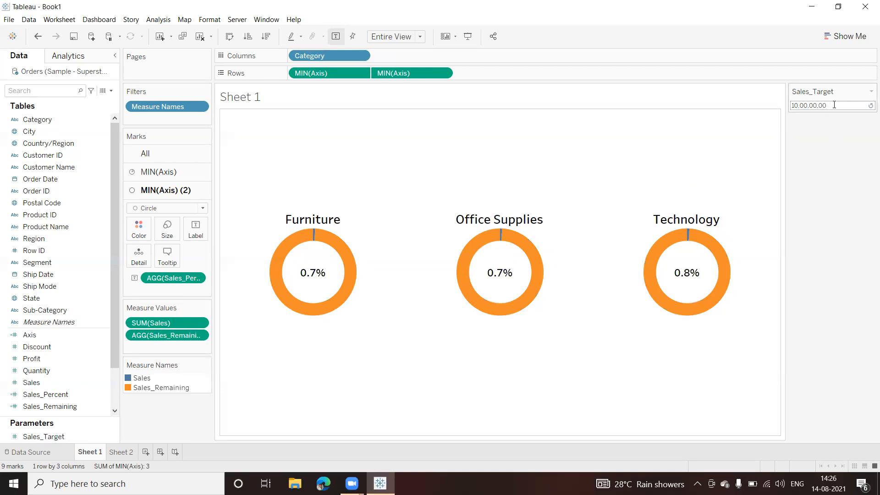
{"action": "key", "text": "Return"}
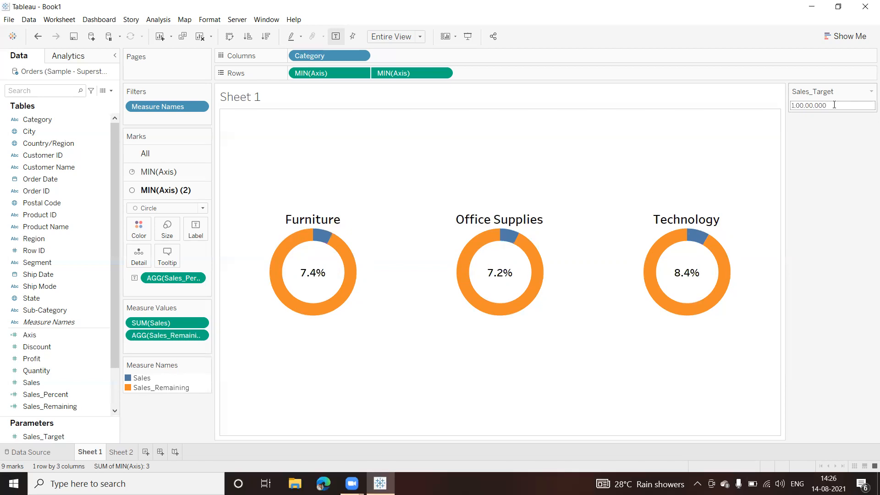
Step: Reduce the Sales_Target parameter to 10,00,000
{"action": "left_click", "coordinate": [834, 105]}
{"action": "left_click", "coordinate": [834, 105]}
{"action": "key", "text": "BackSpace"}
{"action": "key", "text": "Return"}
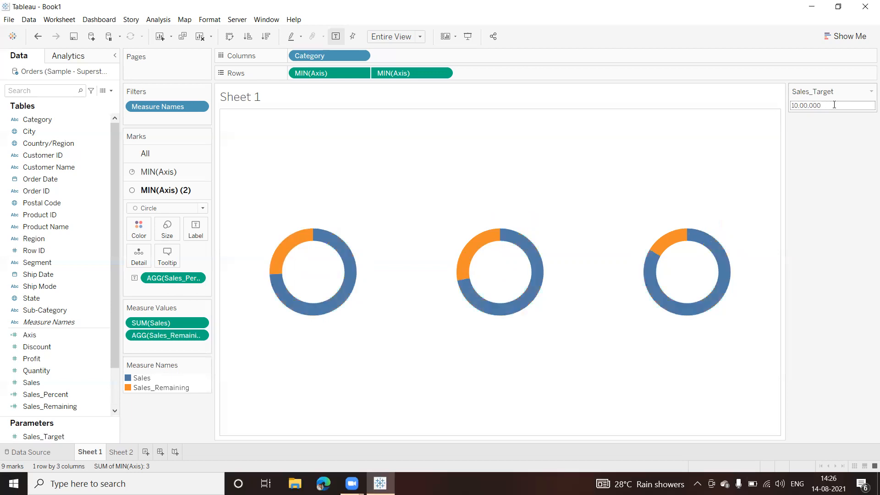
Step: Reduce the Sales_Target parameter to 1,00,000
{"action": "left_click", "coordinate": [835, 104]}
{"action": "left_click", "coordinate": [835, 105]}
{"action": "key", "text": "BackSpace"}
{"action": "key", "text": "Return"}
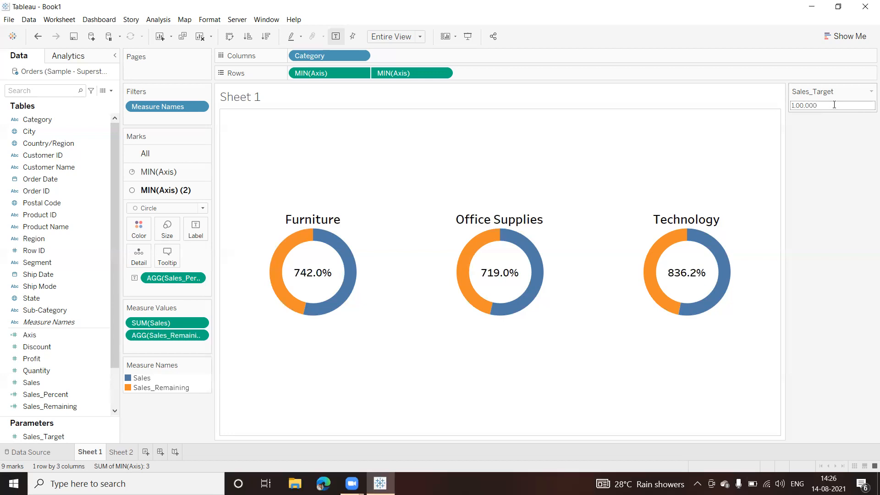
Step: Clear Sheet 2 by removing both SUM(Sales) fields from Rows and Category from Columns
{"action": "mouse_move", "coordinate": [316, 240]}
{"action": "left_click", "coordinate": [122, 453]}
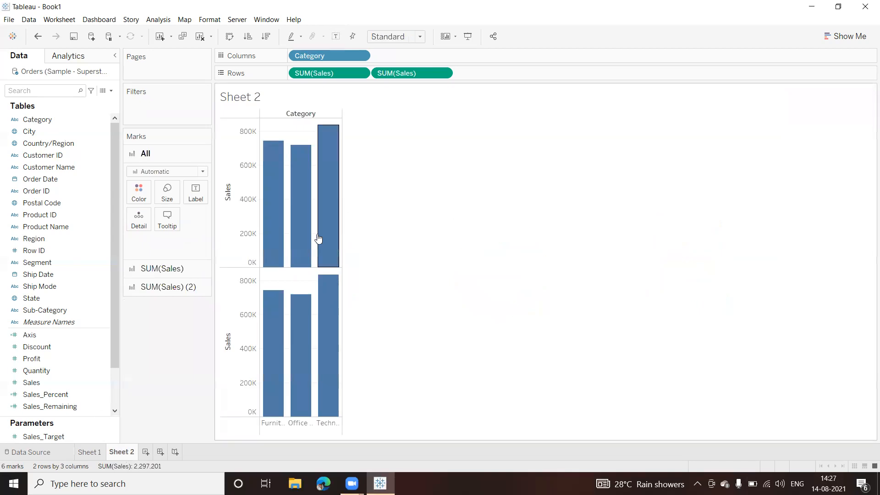
{"action": "left_click", "coordinate": [172, 288]}
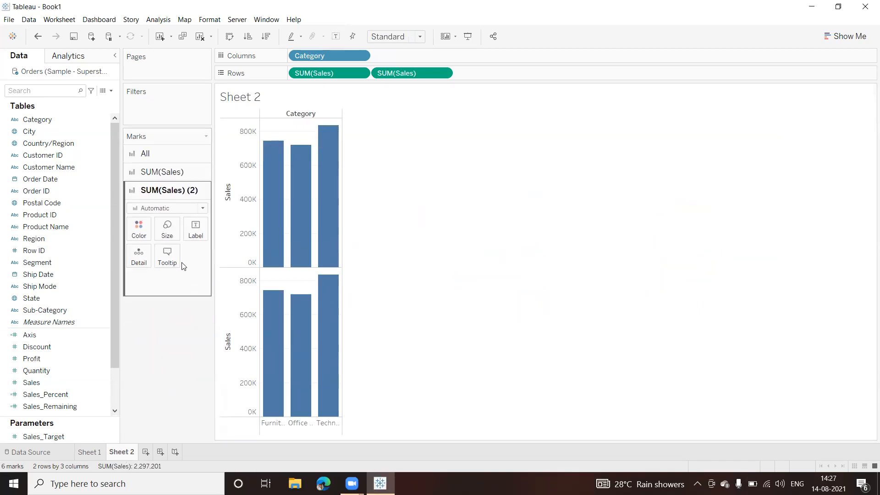
{"action": "left_click_drag", "start_coordinate": [400, 73], "coordinate": [183, 341]}
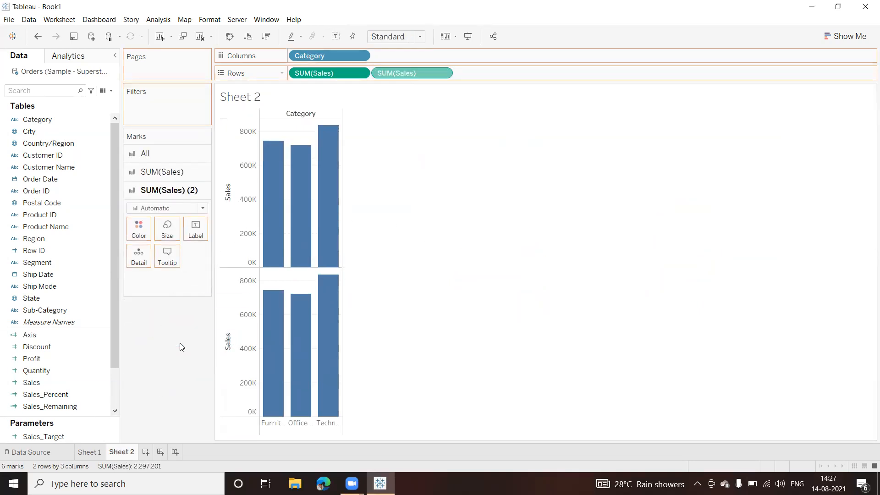
{"action": "left_click_drag", "start_coordinate": [340, 73], "coordinate": [175, 323]}
{"action": "left_click_drag", "start_coordinate": [325, 64], "coordinate": [182, 285]}
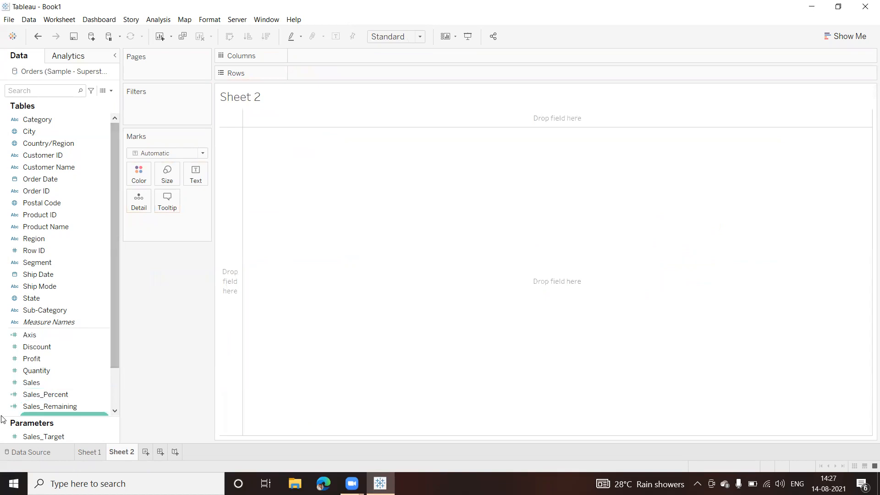
Step: Build a bullet graph on Sheet 2 from Sales and the Sales_Target parameter
{"action": "left_click", "coordinate": [40, 385]}
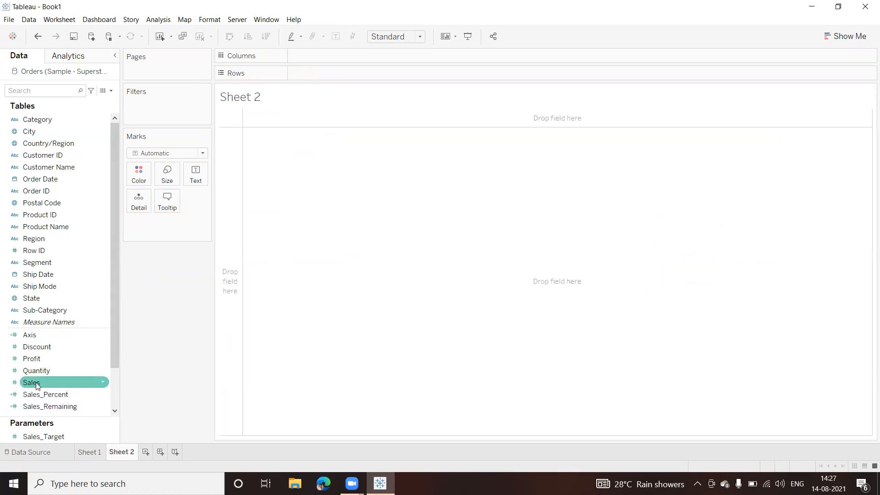
{"action": "left_click", "coordinate": [38, 409]}
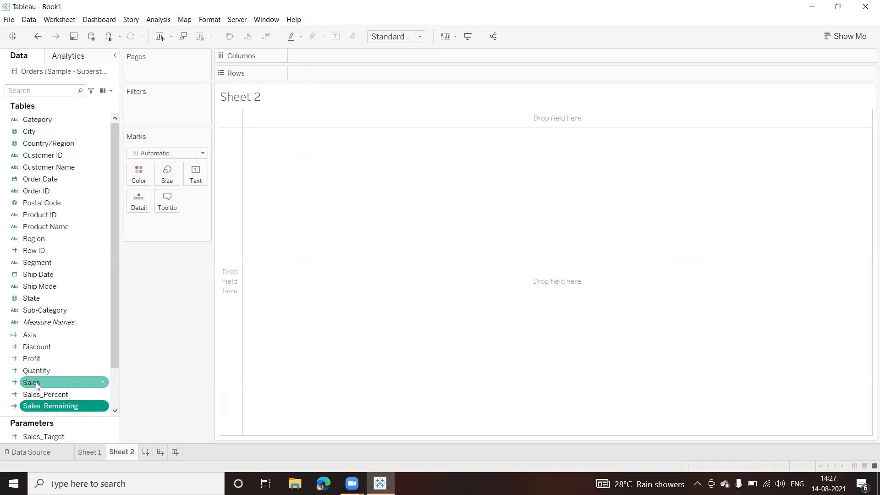
{"action": "left_click", "coordinate": [49, 436]}
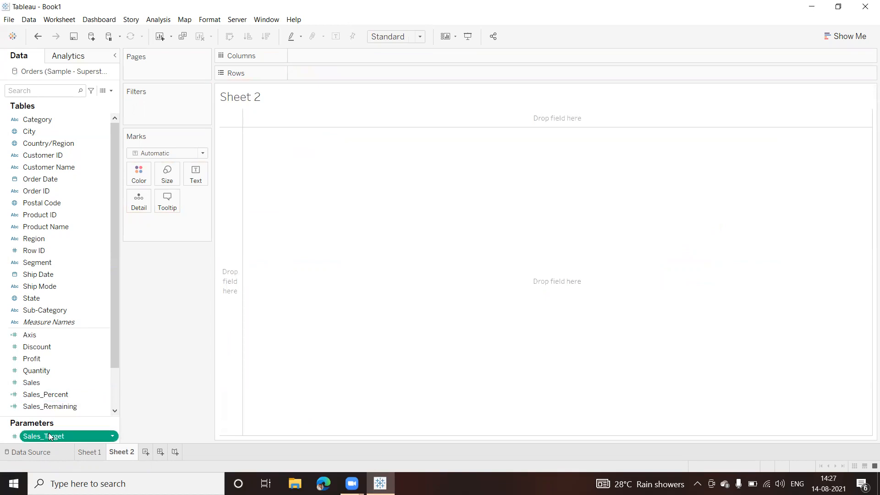
{"action": "left_click", "coordinate": [40, 384]}
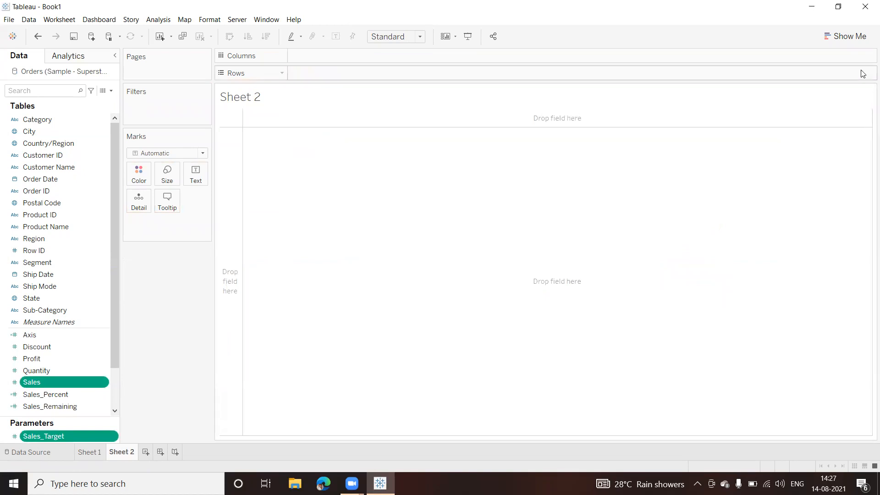
{"action": "left_click", "coordinate": [848, 36]}
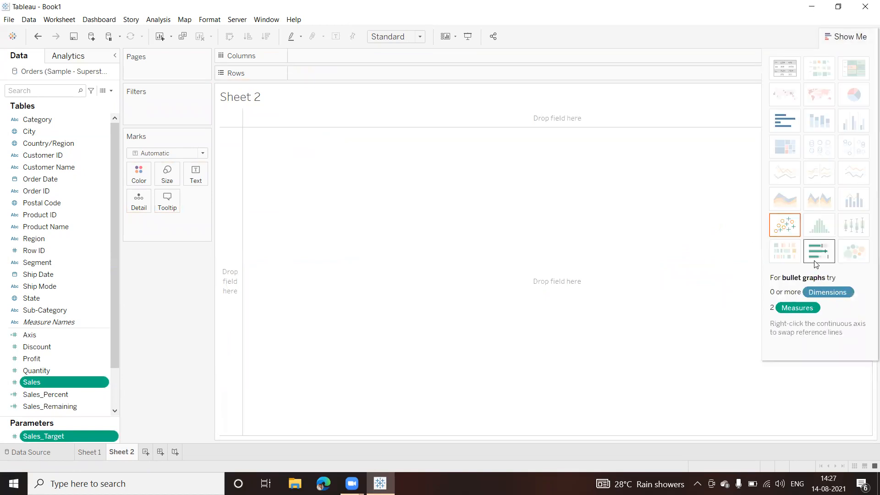
{"action": "left_click", "coordinate": [821, 252]}
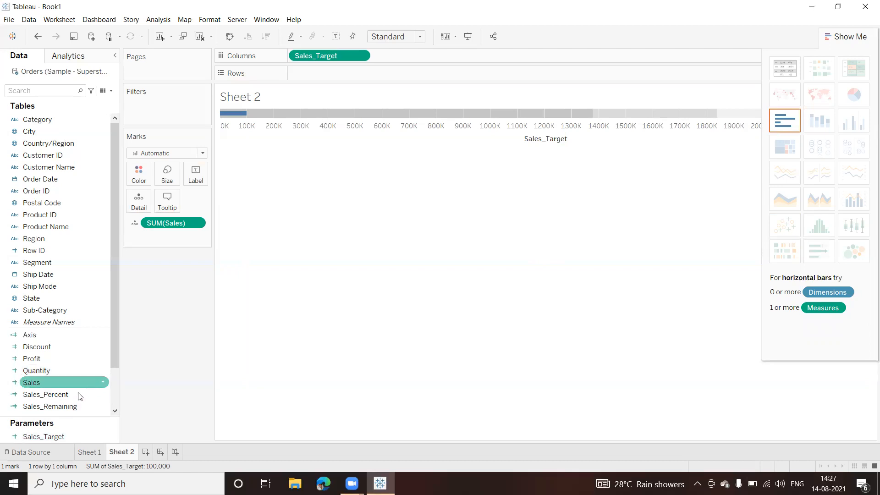
Step: Clear the bullet graph on Sheet 2 by removing Sales_Target from Columns and SUM(Sales) from Marks
{"action": "left_click", "coordinate": [50, 438]}
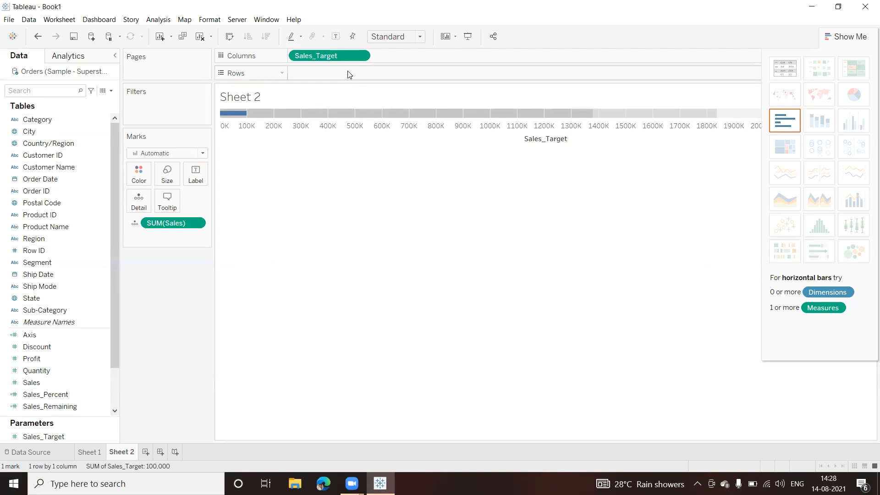
{"action": "mouse_move", "coordinate": [339, 53]}
{"action": "left_mouse_down"}
{"action": "mouse_move", "coordinate": [339, 72]}
{"action": "mouse_move", "coordinate": [345, 54]}
{"action": "left_mouse_up"}
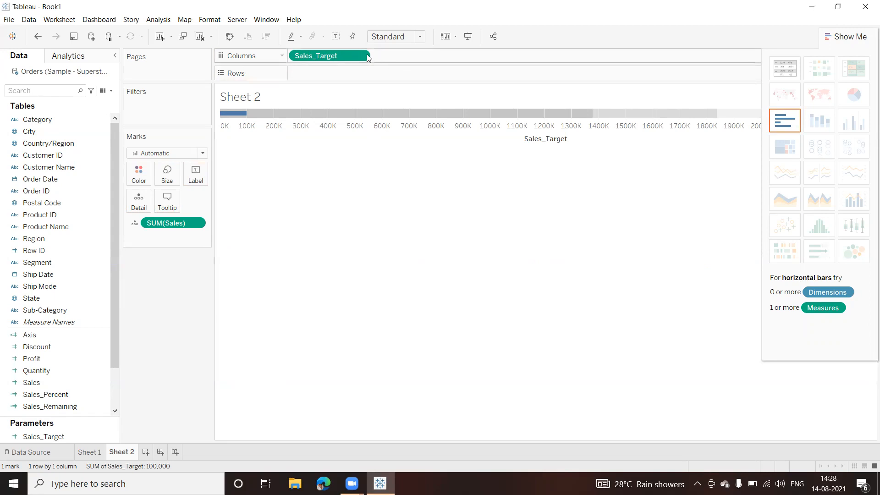
{"action": "left_click_drag", "start_coordinate": [337, 56], "coordinate": [172, 278]}
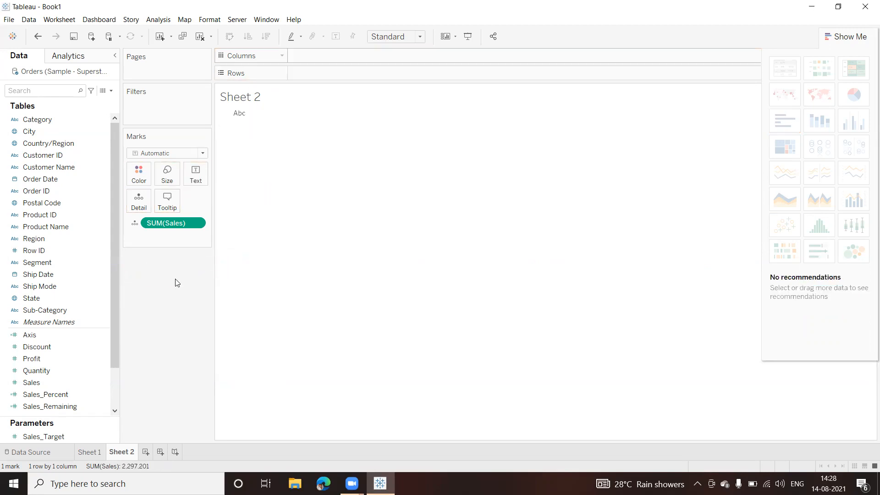
{"action": "left_click", "coordinate": [41, 387]}
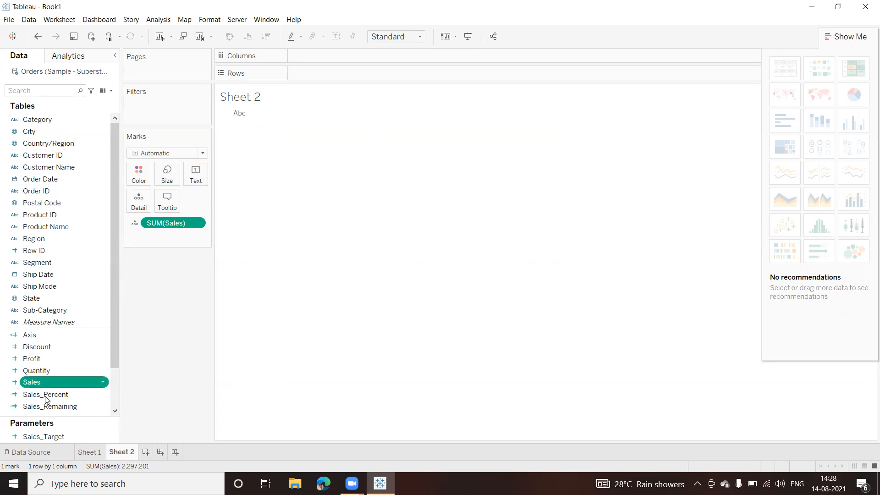
{"action": "left_click", "coordinate": [52, 410], "text": "ctrl"}
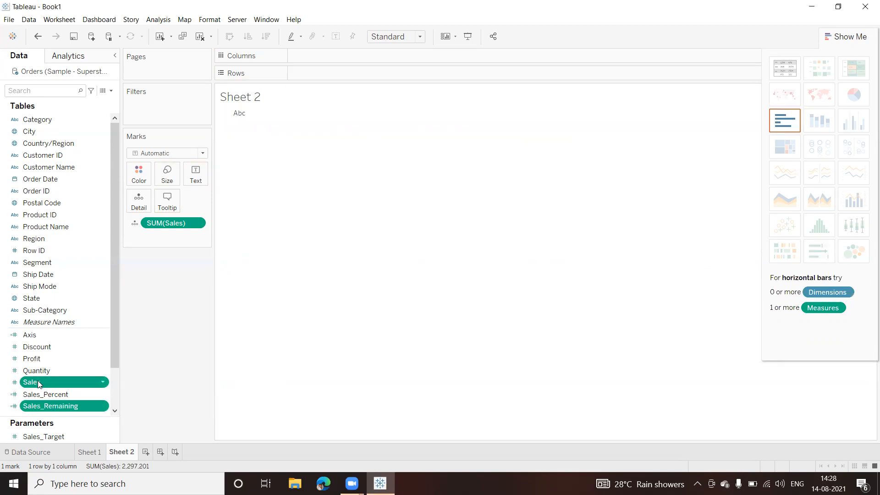
{"action": "left_click", "coordinate": [44, 405], "text": "ctrl"}
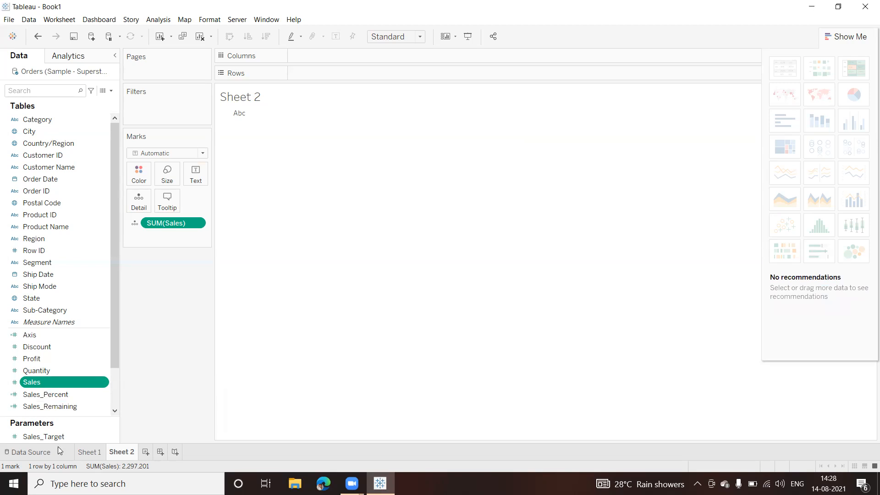
{"action": "left_click", "coordinate": [47, 438], "text": "ctrl"}
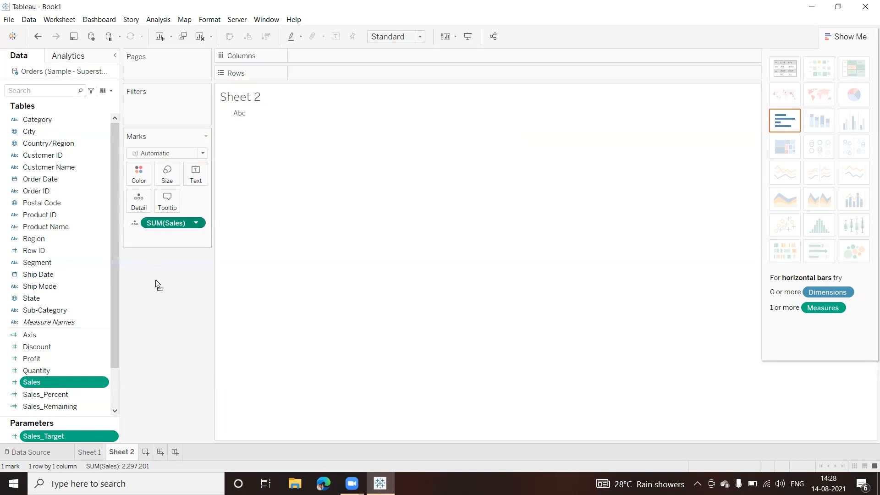
{"action": "left_click_drag", "start_coordinate": [156, 283], "coordinate": [157, 293]}
Step: Build a bullet graph from Sales and the Sales_Target parameter, with Category on Rows to split it by category
{"action": "left_click", "coordinate": [33, 384]}
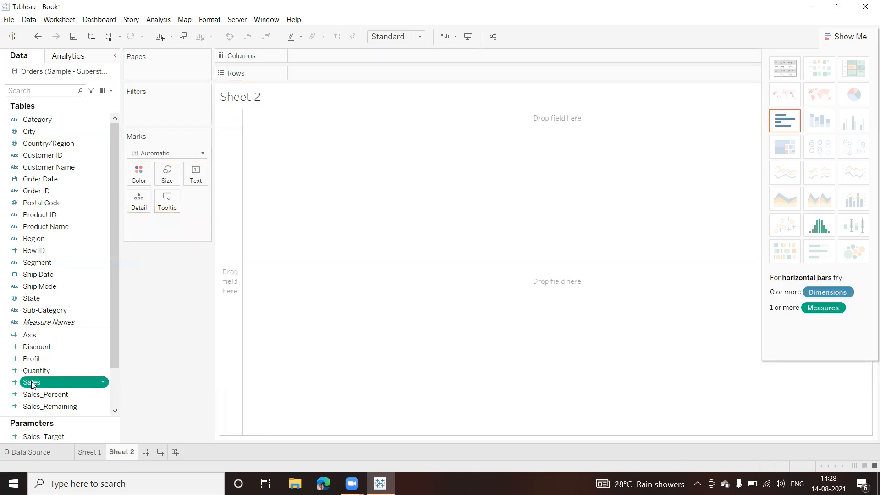
{"action": "left_click", "coordinate": [43, 438], "text": "ctrl"}
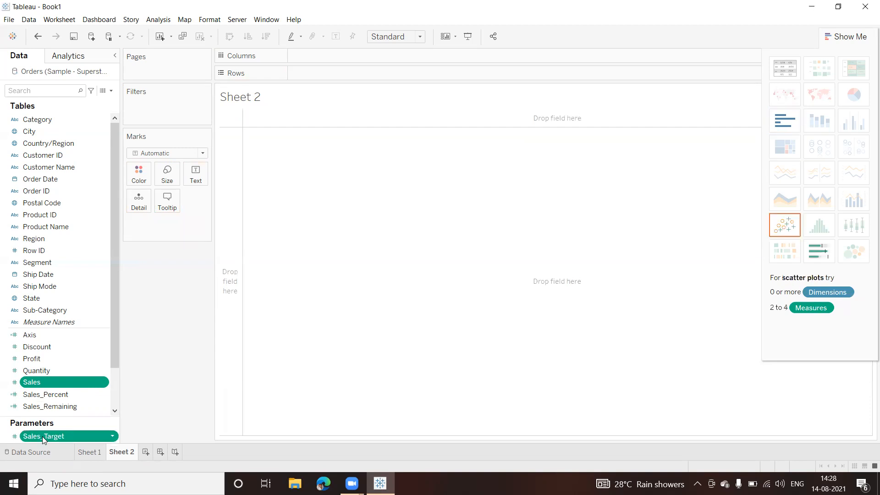
{"action": "left_click", "coordinate": [817, 248]}
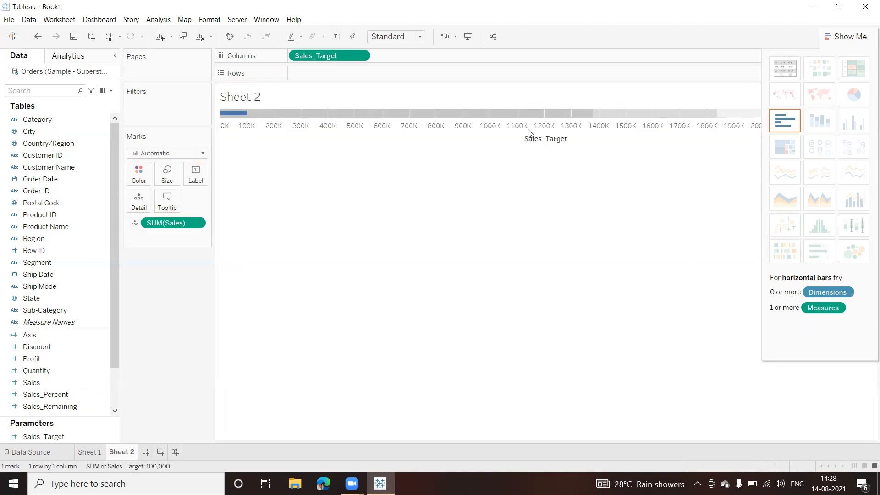
{"action": "left_click", "coordinate": [329, 131]}
{"action": "left_click_drag", "start_coordinate": [40, 119], "coordinate": [337, 74]}
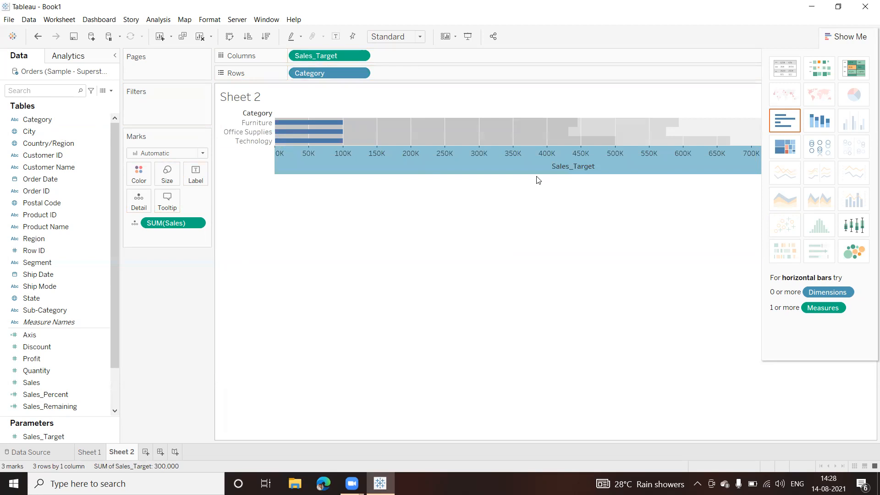
Step: Swap the bullet graph's reference line fields so Sales forms the bars, and close the chart suggestions
{"action": "right_click", "coordinate": [525, 172]}
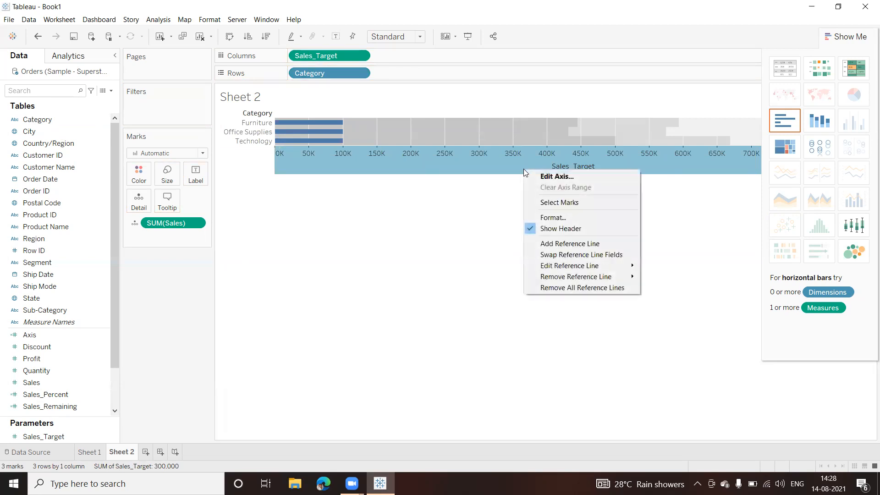
{"action": "left_click", "coordinate": [594, 255]}
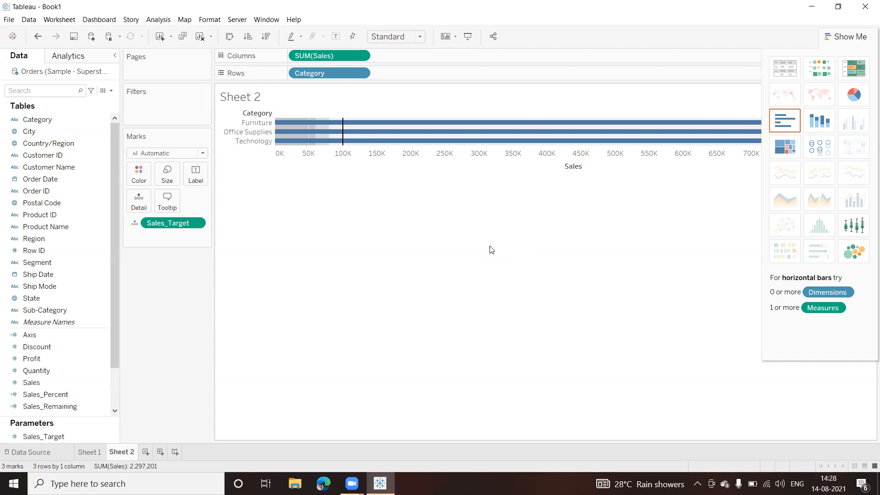
{"action": "left_click", "coordinate": [848, 38]}
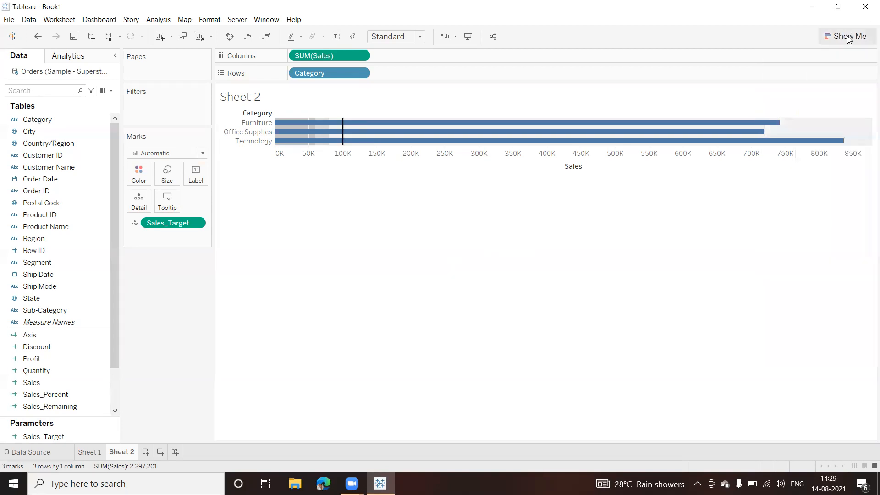
Step: Show the Sales_Target parameter control on Sheet 2 and set it to 10,00,000
{"action": "left_click", "coordinate": [54, 436]}
{"action": "left_click", "coordinate": [112, 437]}
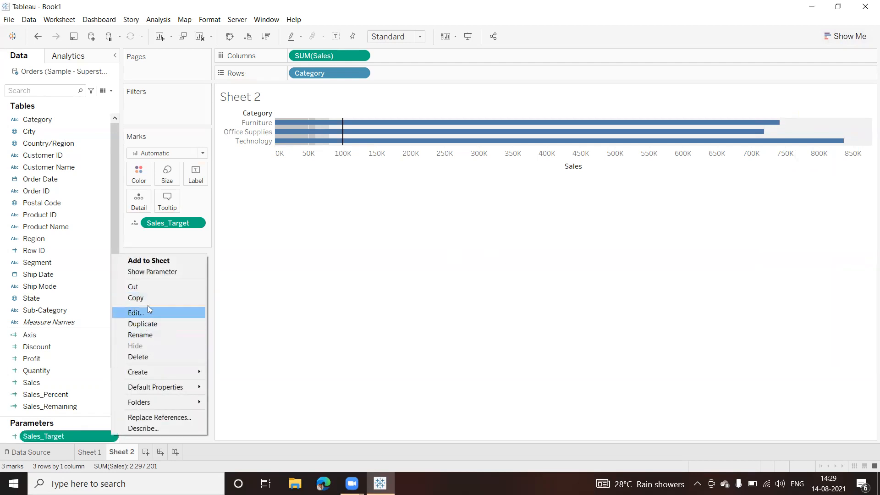
{"action": "left_click", "coordinate": [146, 273]}
{"action": "left_click", "coordinate": [833, 105]}
{"action": "left_click", "coordinate": [834, 105]}
{"action": "type", "text": "0,00,000"}
{"action": "key", "text": "Return"}
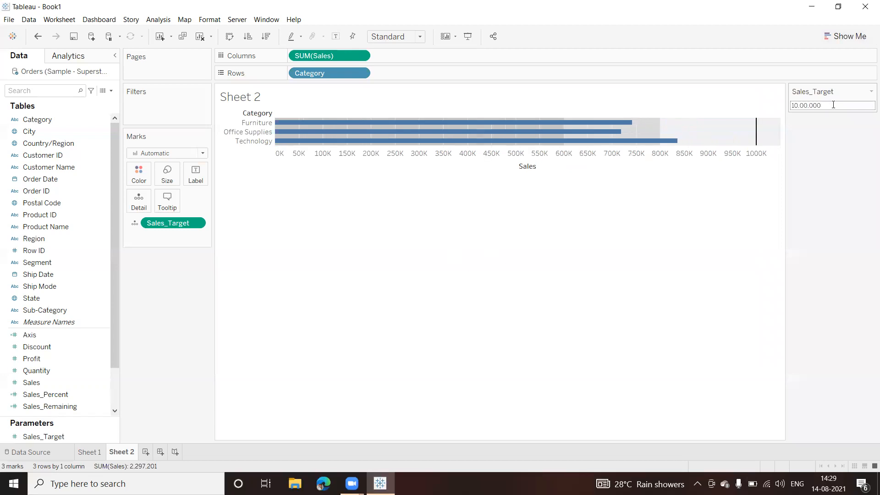
Step: Fit the bullet graph to Entire View and label its bars with Sales_Percent
{"action": "left_click", "coordinate": [420, 36]}
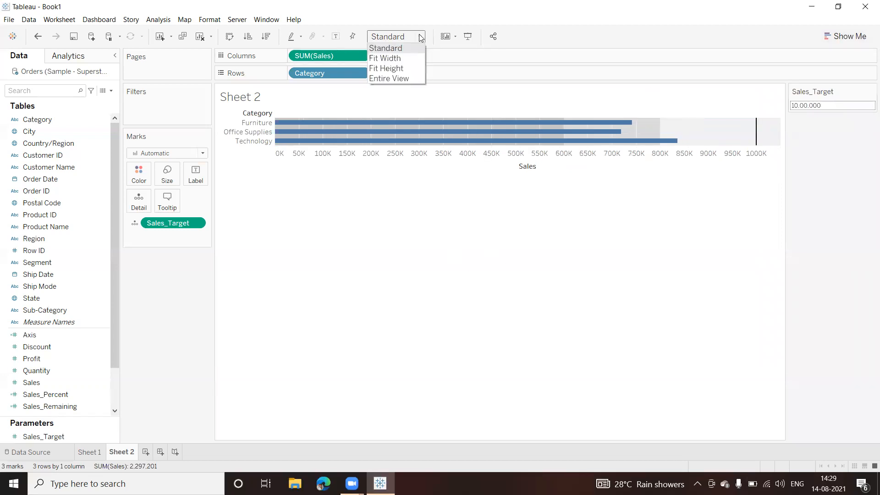
{"action": "left_click", "coordinate": [394, 77]}
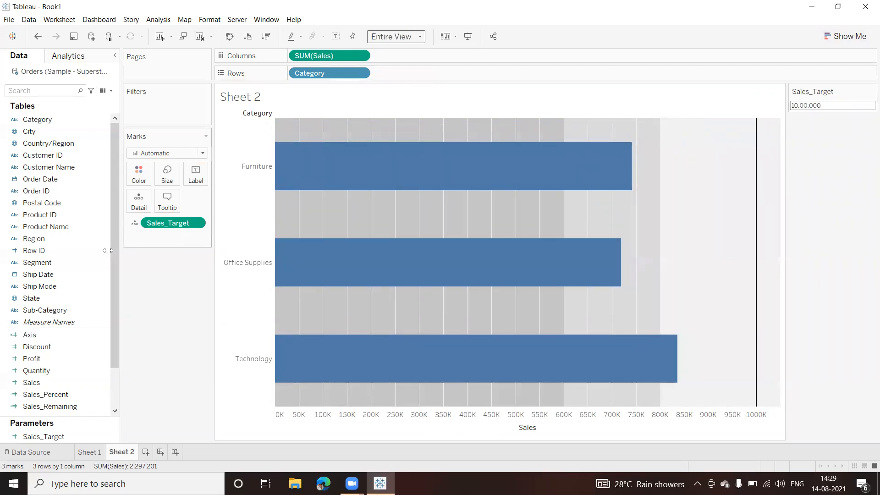
{"action": "left_click_drag", "start_coordinate": [36, 398], "coordinate": [199, 182]}
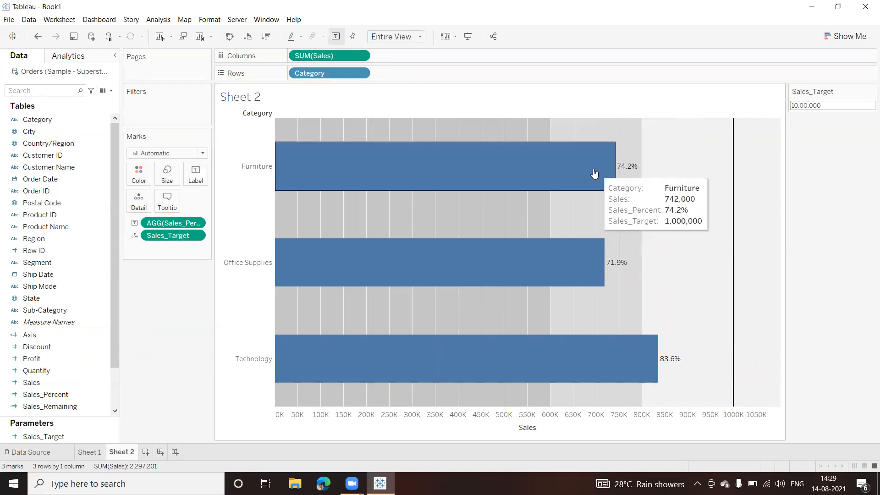
{"action": "mouse_move", "coordinate": [733, 193]}
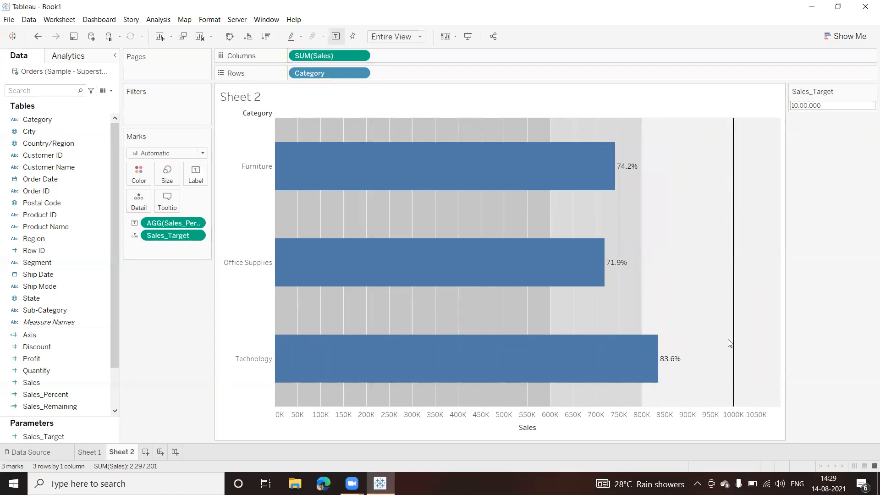
{"action": "mouse_move", "coordinate": [735, 296]}
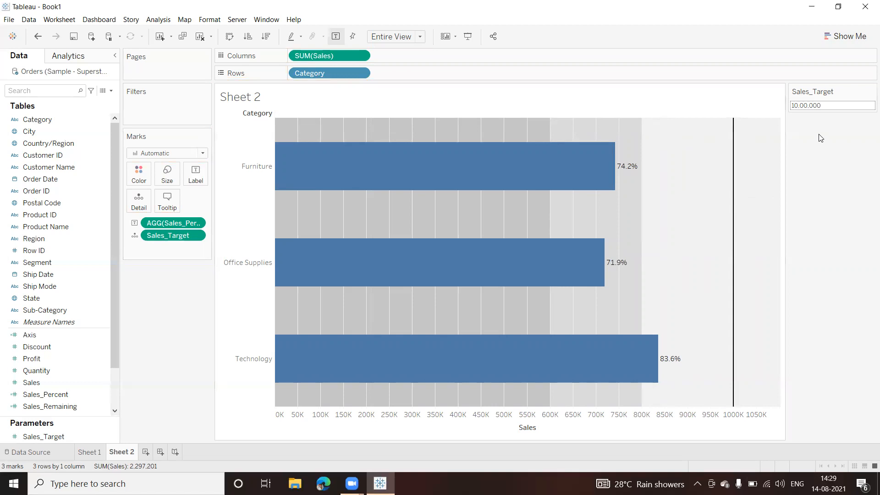
Step: Try the Sales_Target parameter at 1,00,00,000 and at 1,00,000 on the bullet graph
{"action": "left_click", "coordinate": [829, 105]}
{"action": "left_click", "coordinate": [830, 106]}
{"action": "type", "text": "0"}
{"action": "key", "text": "Return"}
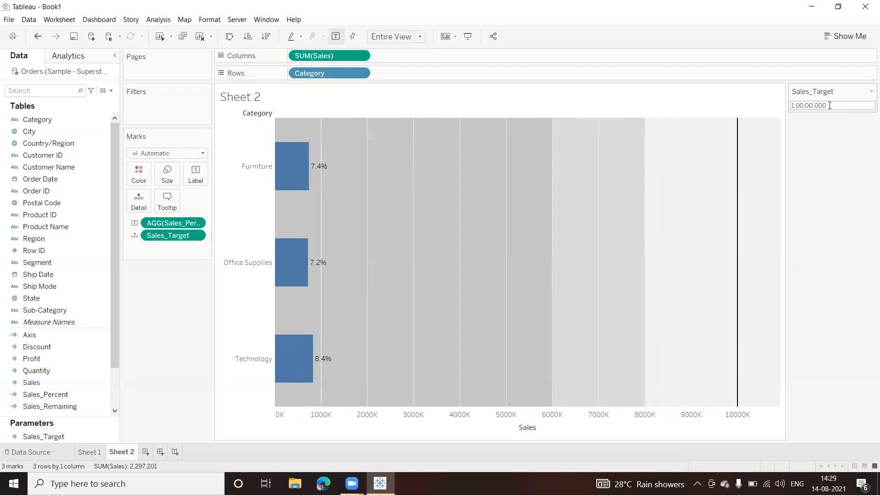
{"action": "key", "text": "BackSpace"}
{"action": "key", "text": "BackSpace"}
{"action": "key", "text": "Return"}
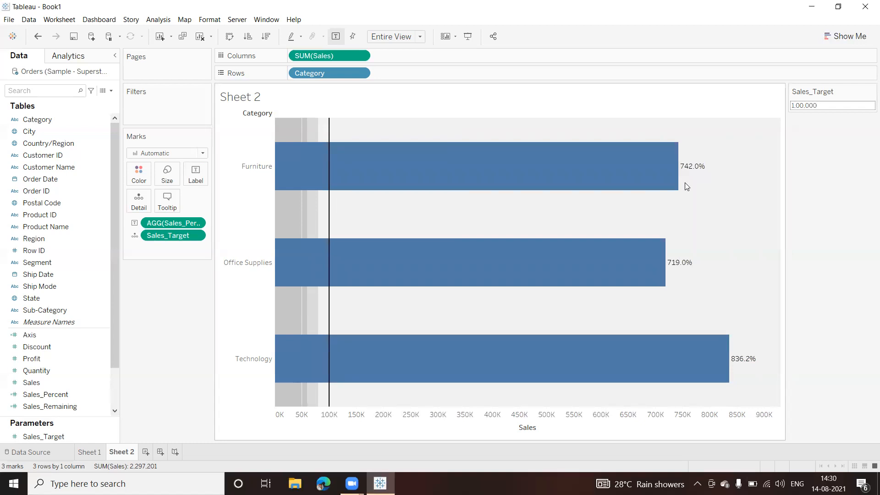
Step: Compare the donut charts on Sheet 1 with the bullet graph on Sheet 2 for the current sales target
{"action": "left_click", "coordinate": [90, 452]}
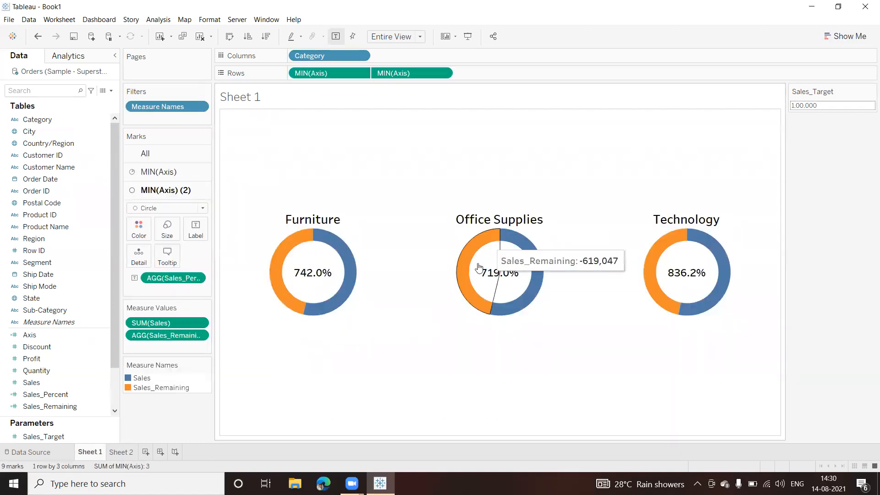
{"action": "left_click", "coordinate": [839, 107]}
{"action": "left_click", "coordinate": [839, 108]}
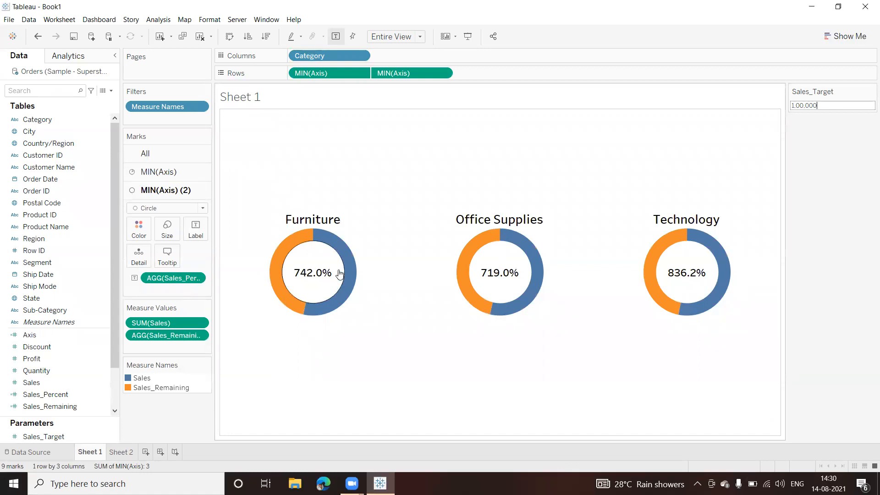
{"action": "mouse_move", "coordinate": [364, 255]}
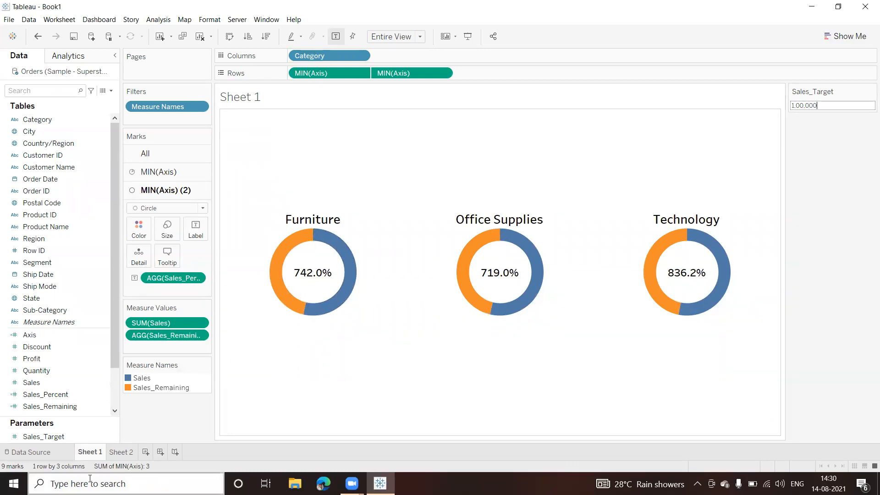
{"action": "left_click", "coordinate": [123, 452]}
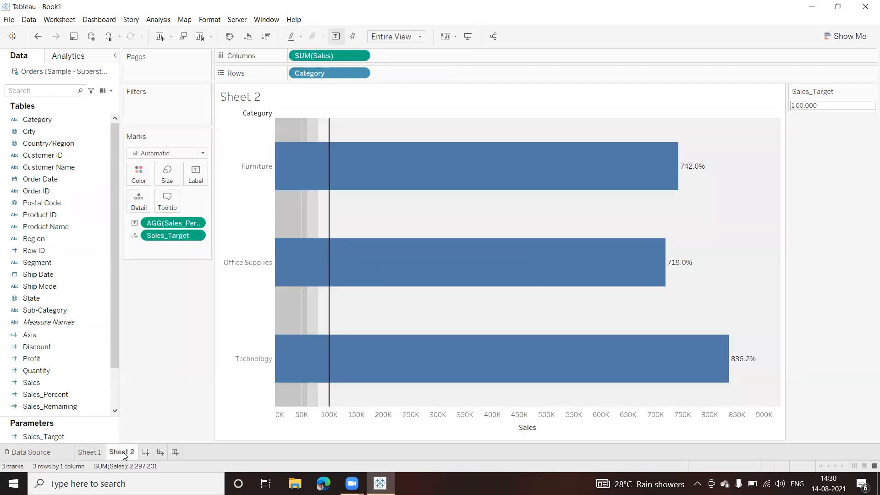
{"action": "mouse_move", "coordinate": [414, 348]}
{"action": "left_click", "coordinate": [90, 452]}
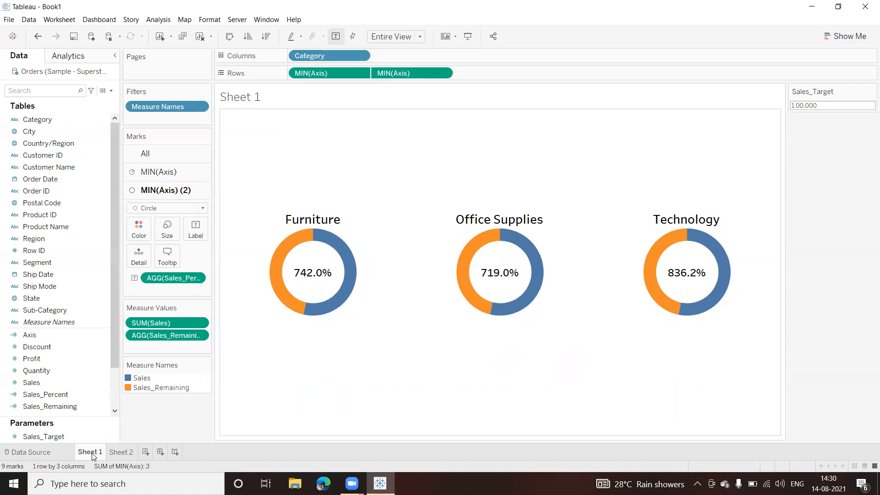
{"action": "mouse_move", "coordinate": [292, 244]}
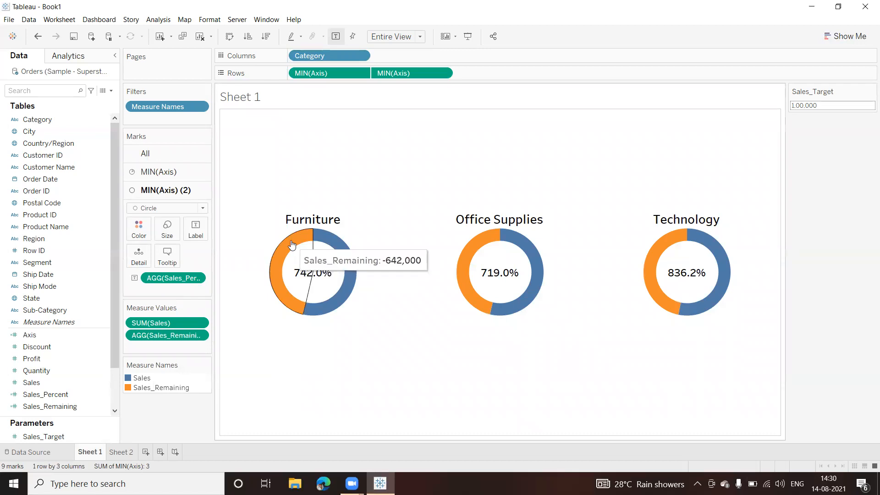
Step: Recolor Sales_Remaining in the Sheet 1 donut charts to the grey of the Automatic palette
{"action": "left_click", "coordinate": [160, 173]}
{"action": "left_click", "coordinate": [140, 213]}
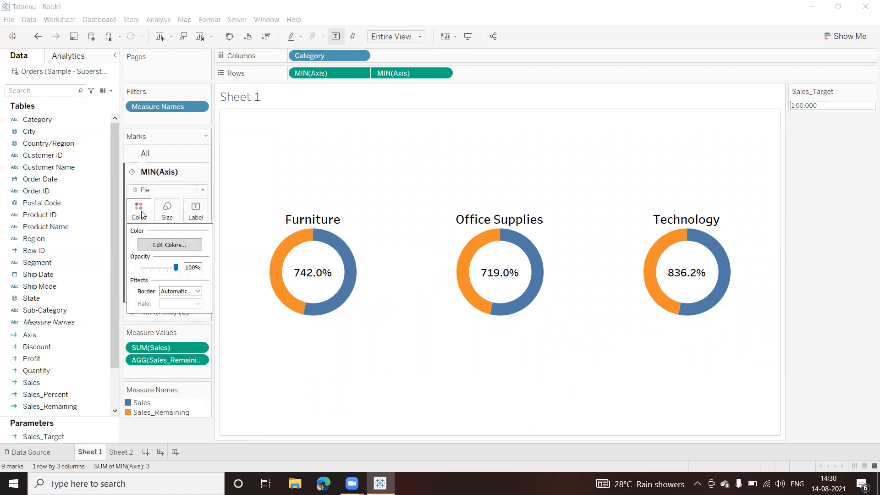
{"action": "left_click", "coordinate": [161, 244]}
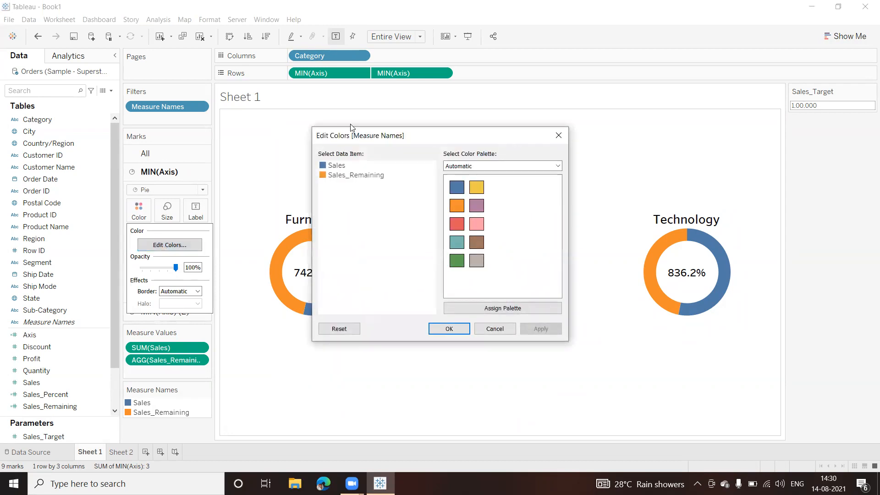
{"action": "left_click_drag", "start_coordinate": [419, 134], "coordinate": [619, 80]}
{"action": "left_click", "coordinate": [757, 113]}
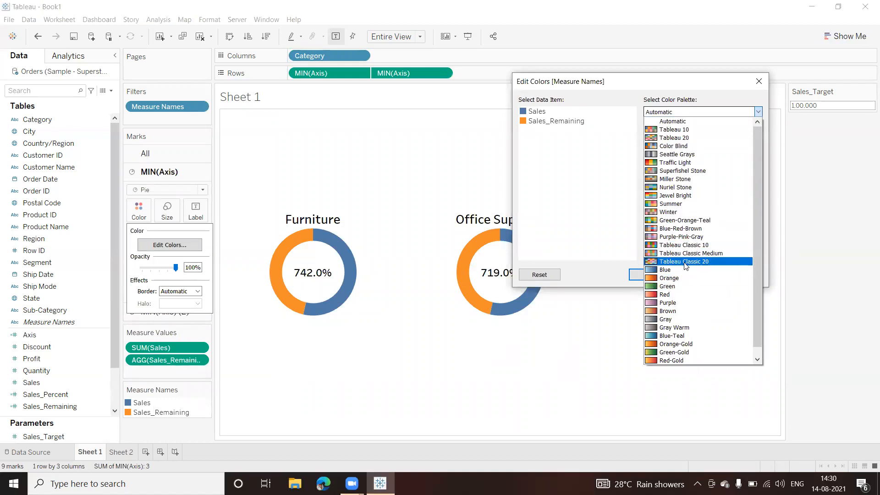
{"action": "left_click", "coordinate": [572, 153]}
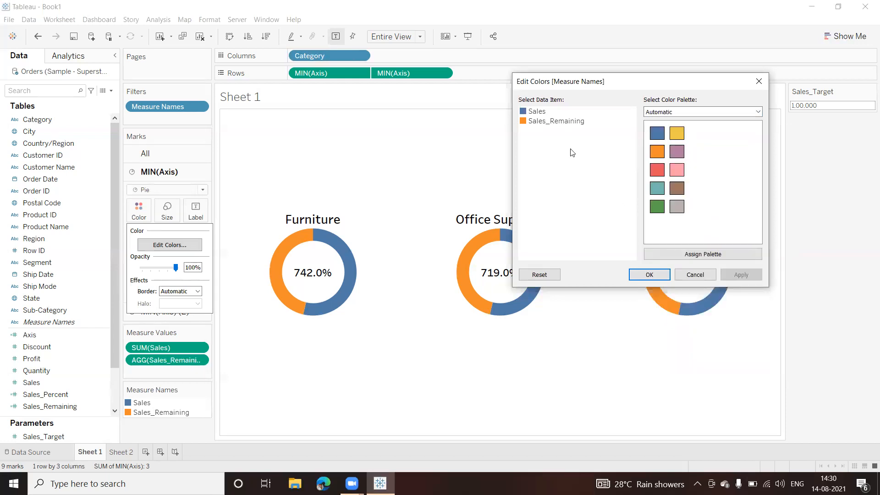
{"action": "left_click", "coordinate": [558, 124]}
{"action": "left_click", "coordinate": [678, 206]}
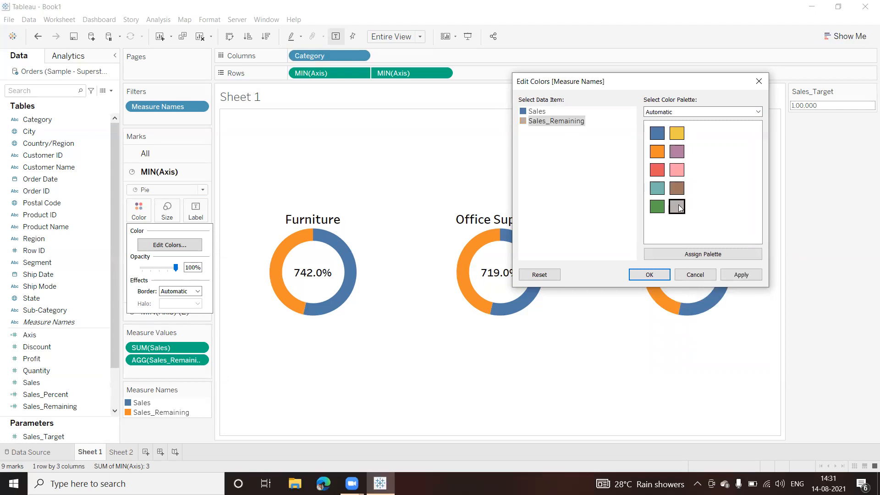
{"action": "left_click", "coordinate": [741, 275]}
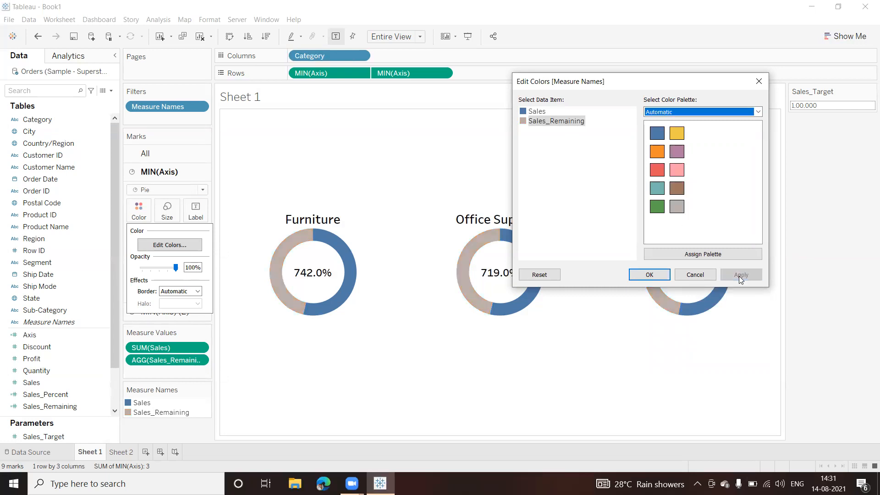
{"action": "left_click", "coordinate": [663, 275]}
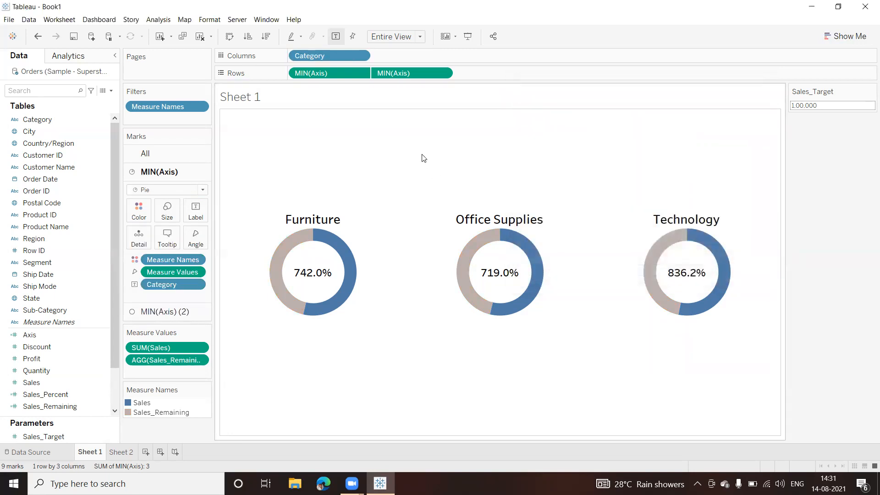
{"action": "right_click", "coordinate": [422, 158]}
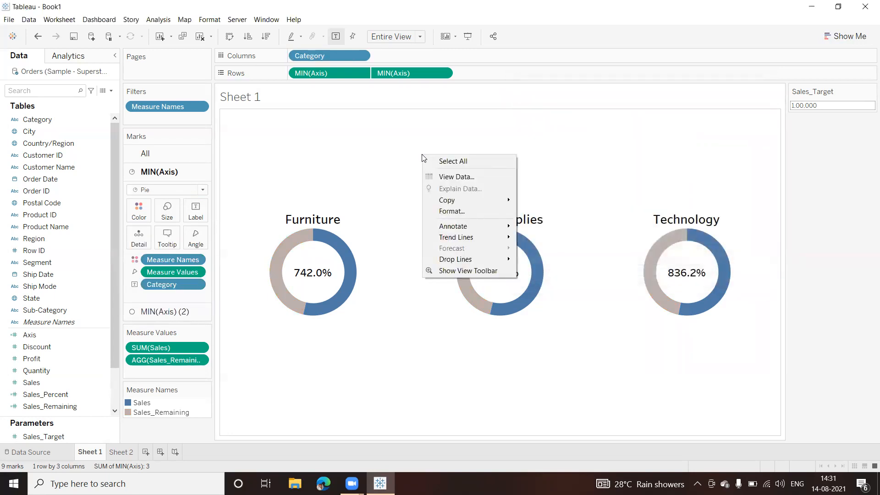
{"action": "left_click", "coordinate": [375, 158]}
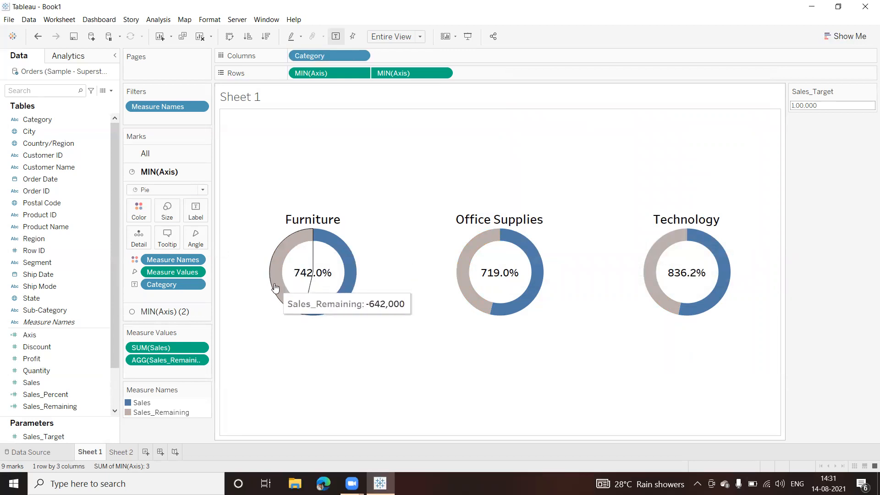
Step: Set the Sales_Target parameter to 10,00,000 and check the bullet graph on Sheet 2 before returning to Sheet 1
{"action": "mouse_move", "coordinate": [346, 251]}
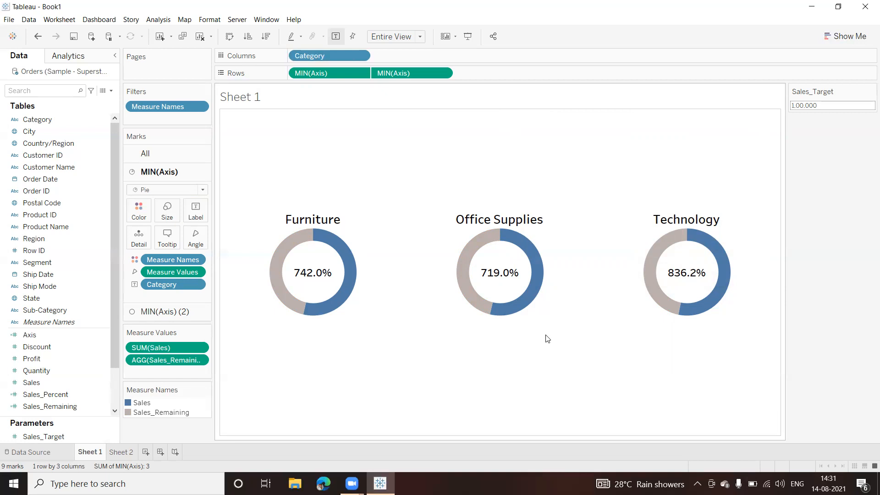
{"action": "left_click", "coordinate": [842, 106]}
{"action": "left_click", "coordinate": [841, 105]}
{"action": "type", "text": "0"}
{"action": "key", "text": "Return"}
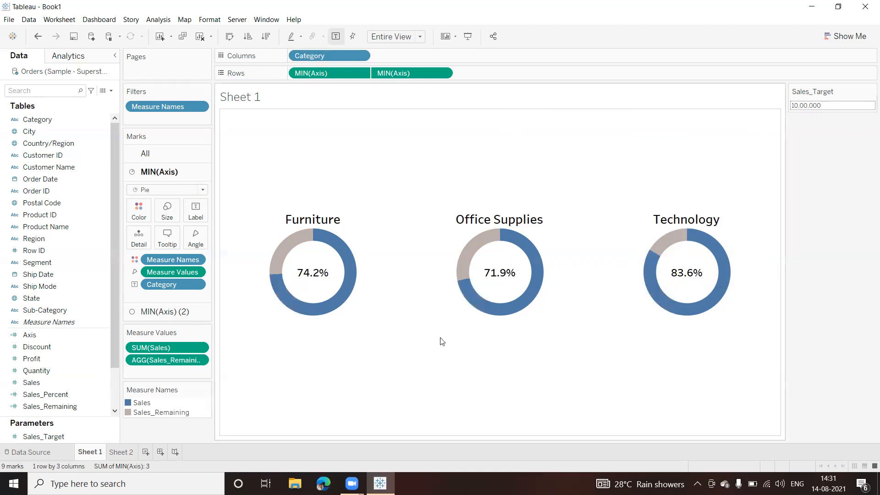
{"action": "left_click", "coordinate": [123, 453]}
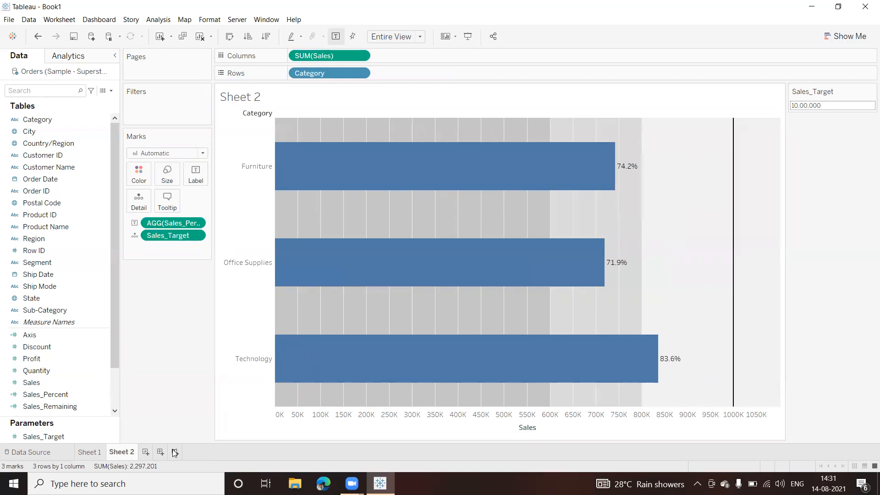
{"action": "left_click", "coordinate": [95, 455]}
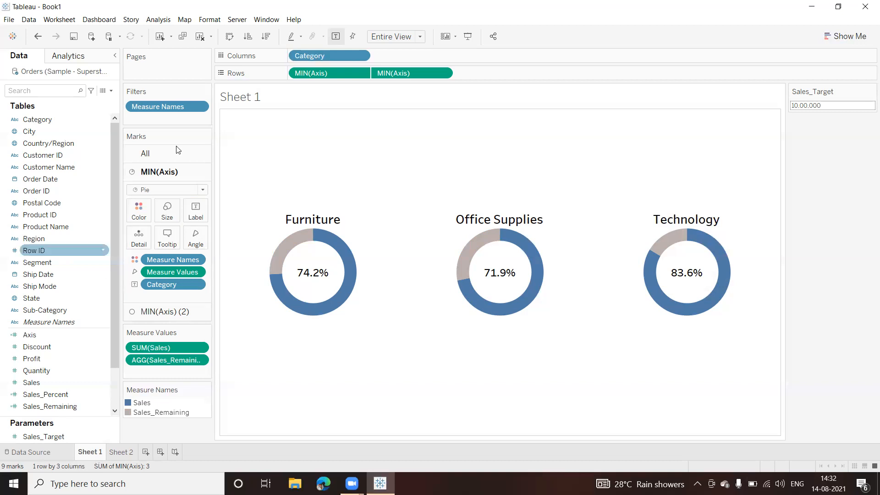
Step: Remove Category from Columns on Sheet 1 and add it back
{"action": "left_click_drag", "start_coordinate": [332, 55], "coordinate": [175, 429]}
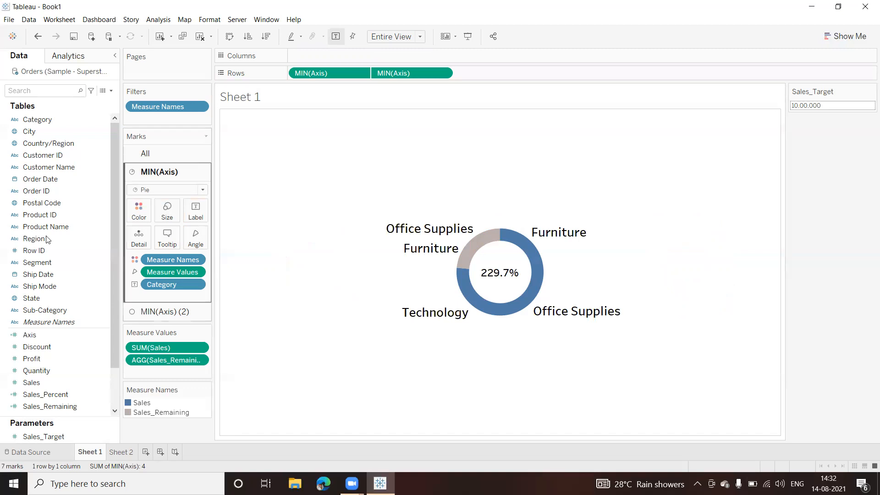
{"action": "left_click", "coordinate": [40, 120]}
{"action": "left_click_drag", "start_coordinate": [38, 122], "coordinate": [342, 59]}
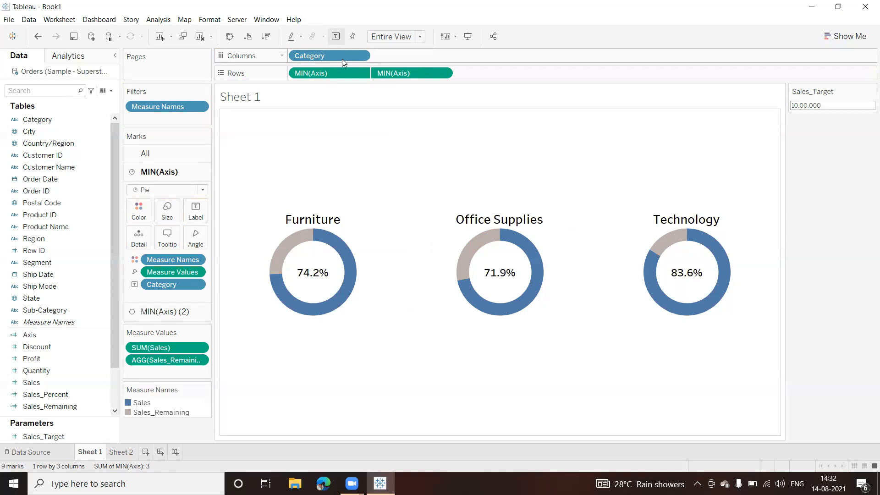
{"action": "left_click", "coordinate": [288, 28]}
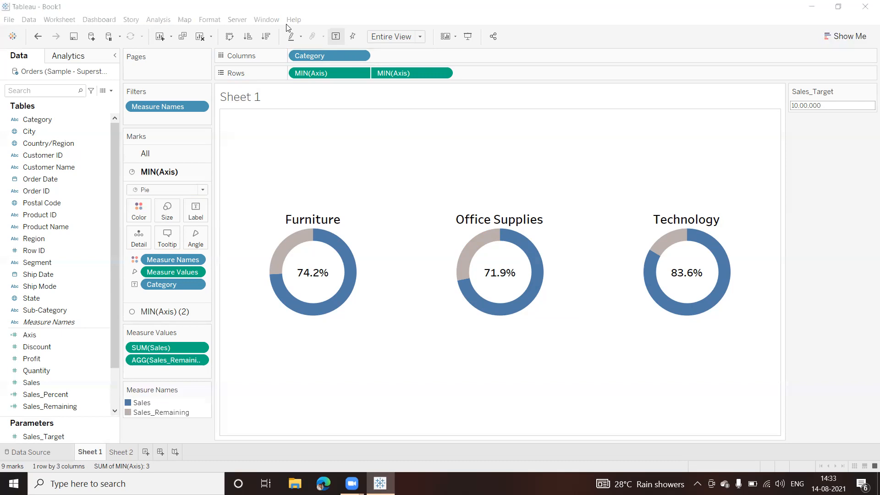